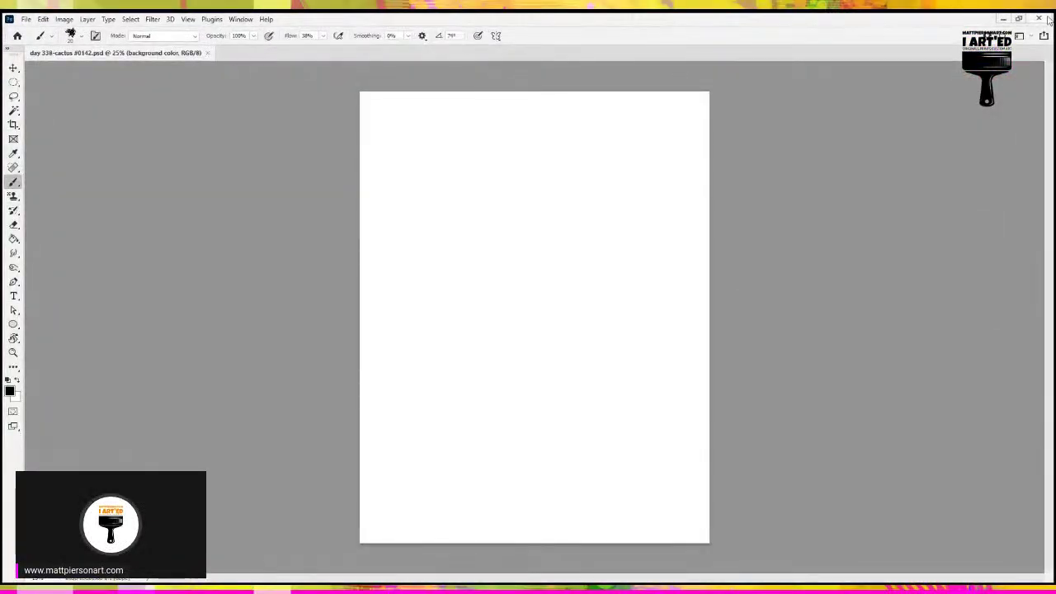
Restore the program window to its narrower size and reset the Paintable workspace.
click(1024, 20)
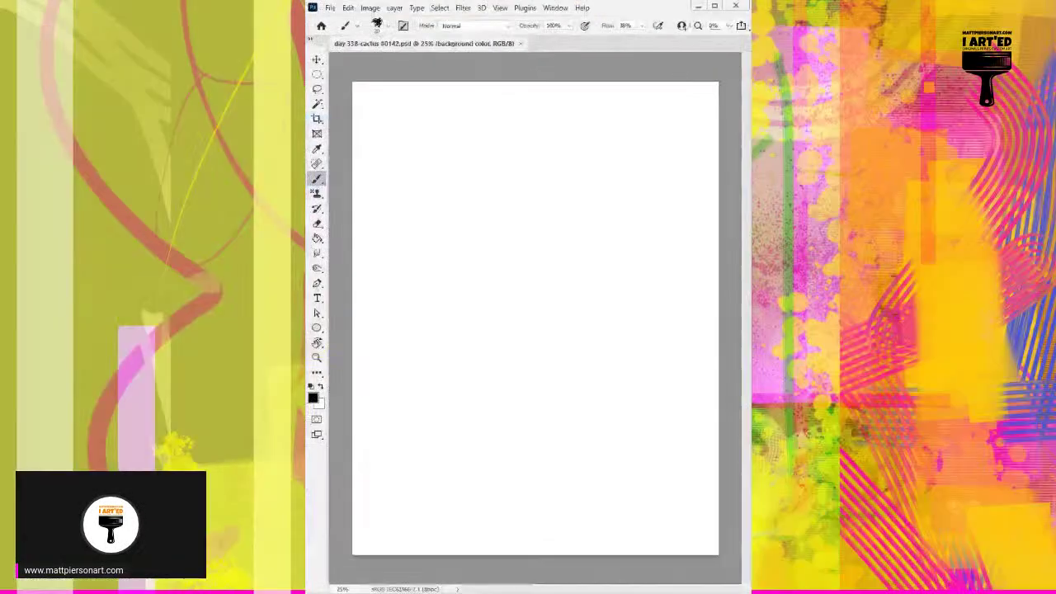
click(553, 8)
mouse_move(564, 33)
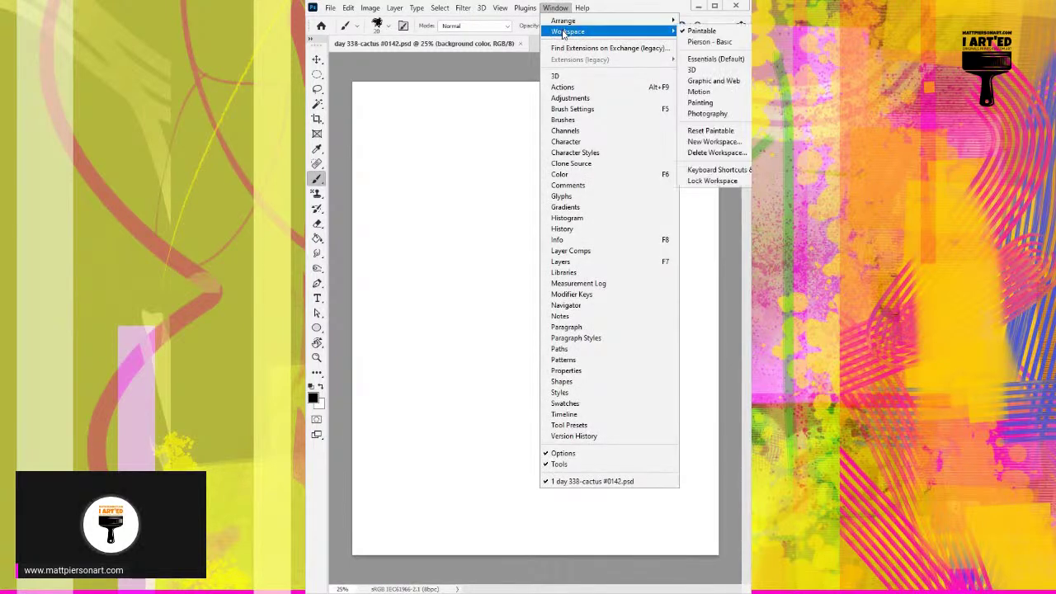
click(745, 132)
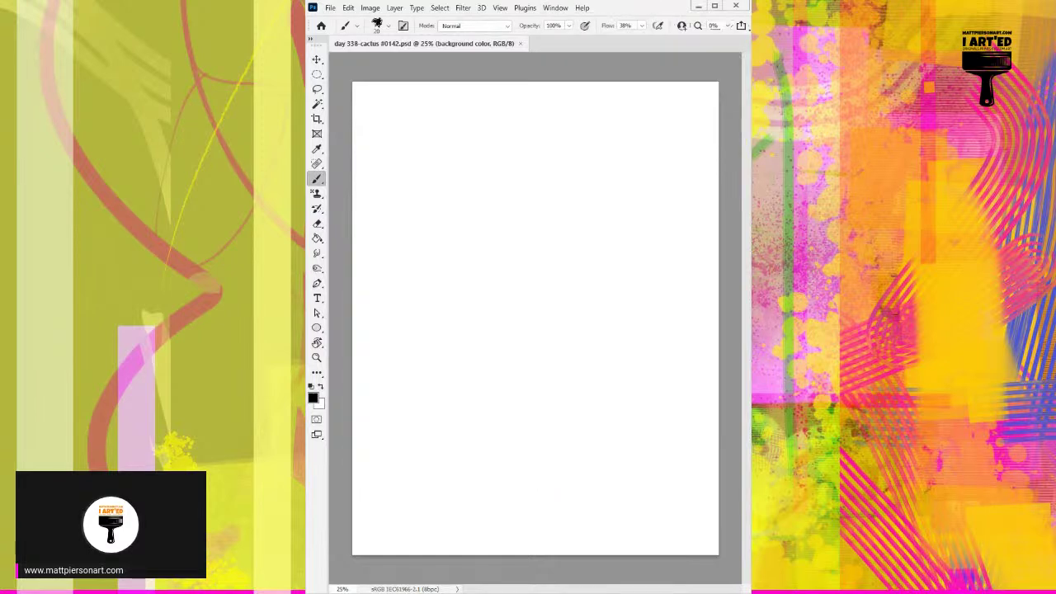
drag(663, 41, 335, 42)
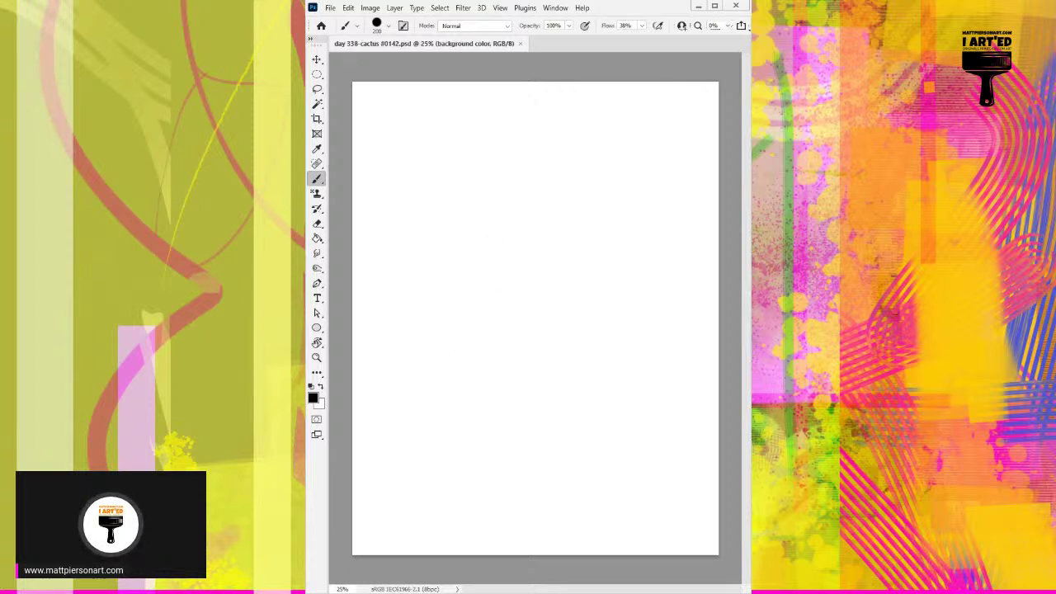
Fill the whole background color layer with pink using the Paint Bucket.
key(g)
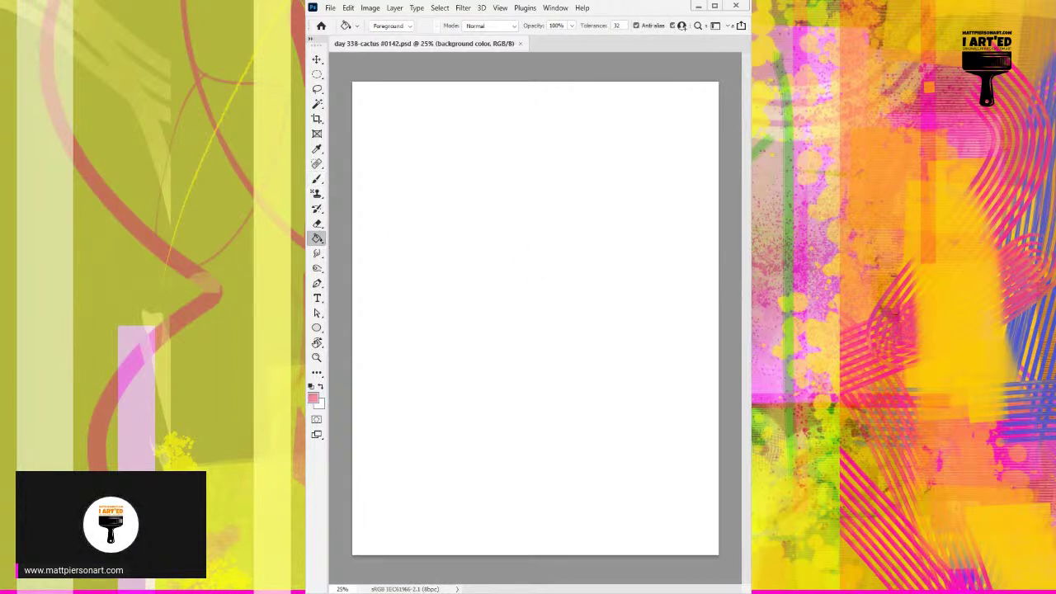
click(474, 193)
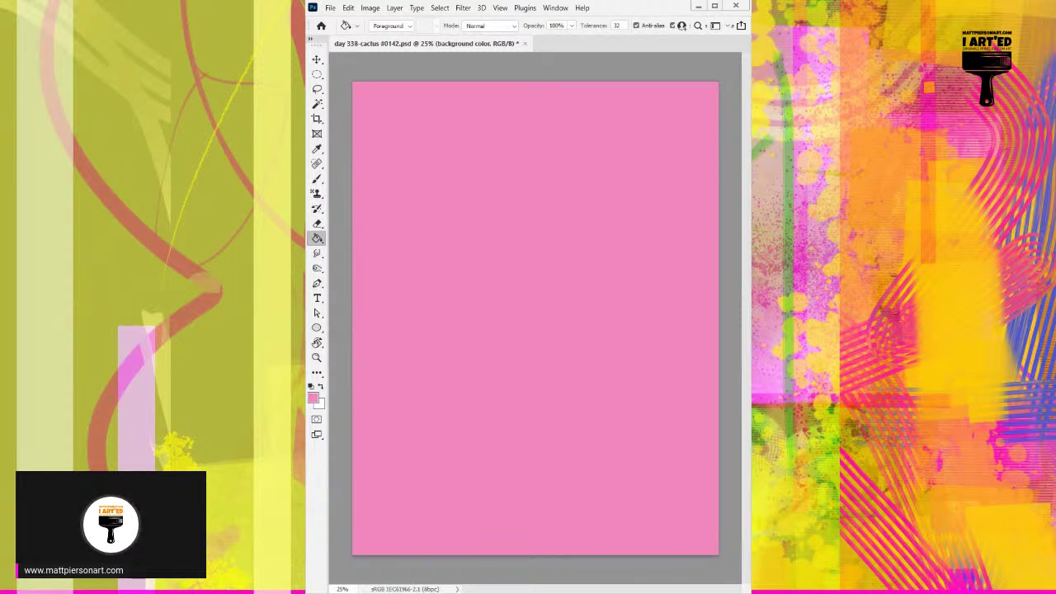
Set the round brush to 1100 px on the background layer and restore the default black and white colors.
key(b)
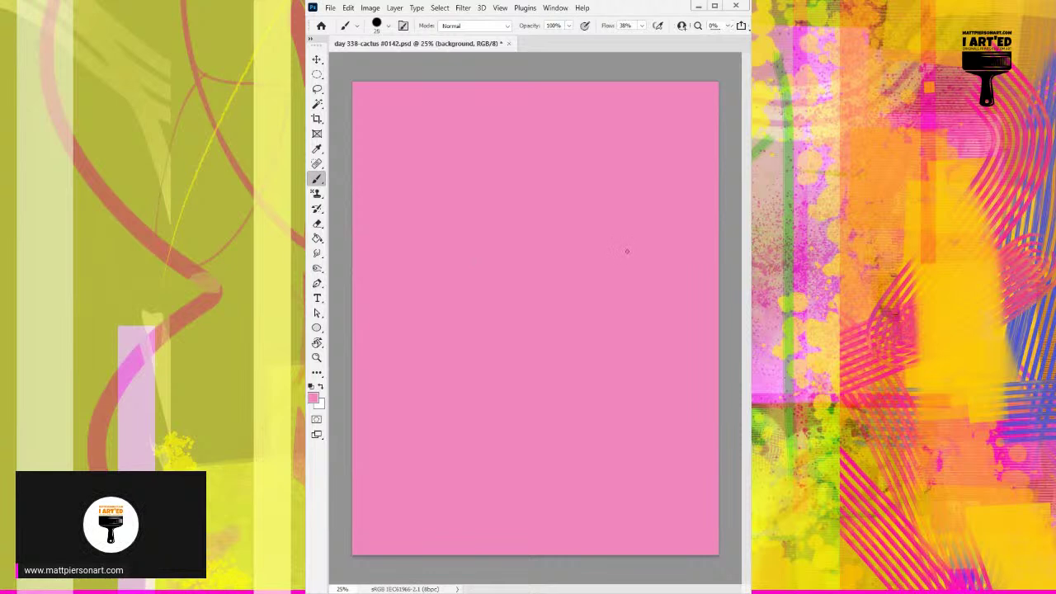
key(bracketright)
key(bracketright)
key(bracketright)
key(bracketright)
key(bracketright)
key(bracketright)
key(bracketright)
key(bracketright)
key(bracketright)
key(bracketright)
key(bracketright)
key(bracketright)
key(bracketright)
key(bracketright)
key(bracketright)
key(bracketright)
key(bracketright)
key(bracketright)
key(bracketright)
key(bracketright)
key(bracketleft)
key(bracketleft)
key(bracketleft)
key(bracketleft)
key(bracketleft)
key(bracketleft)
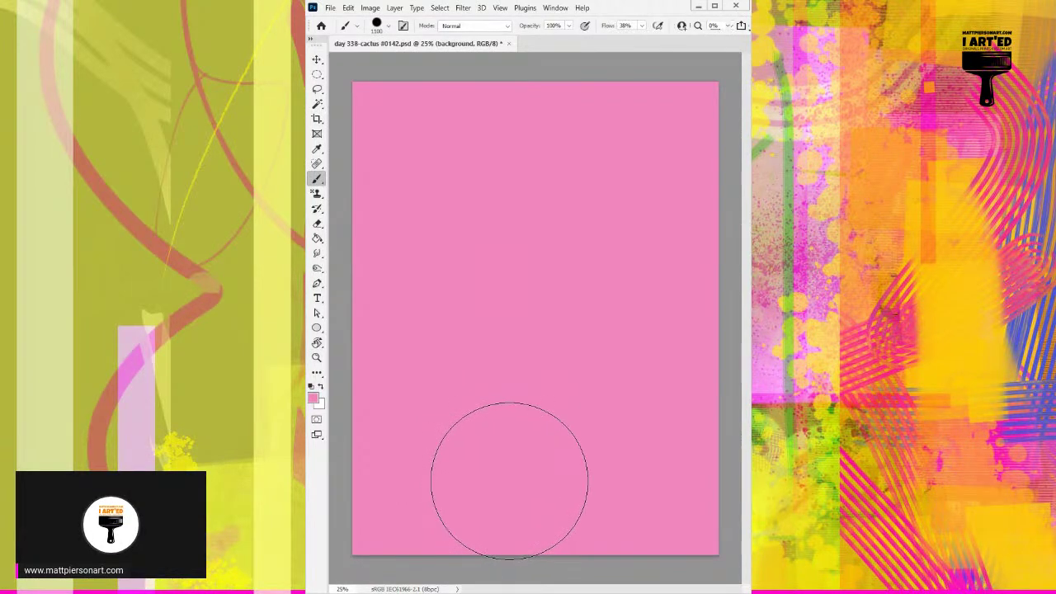
click(311, 386)
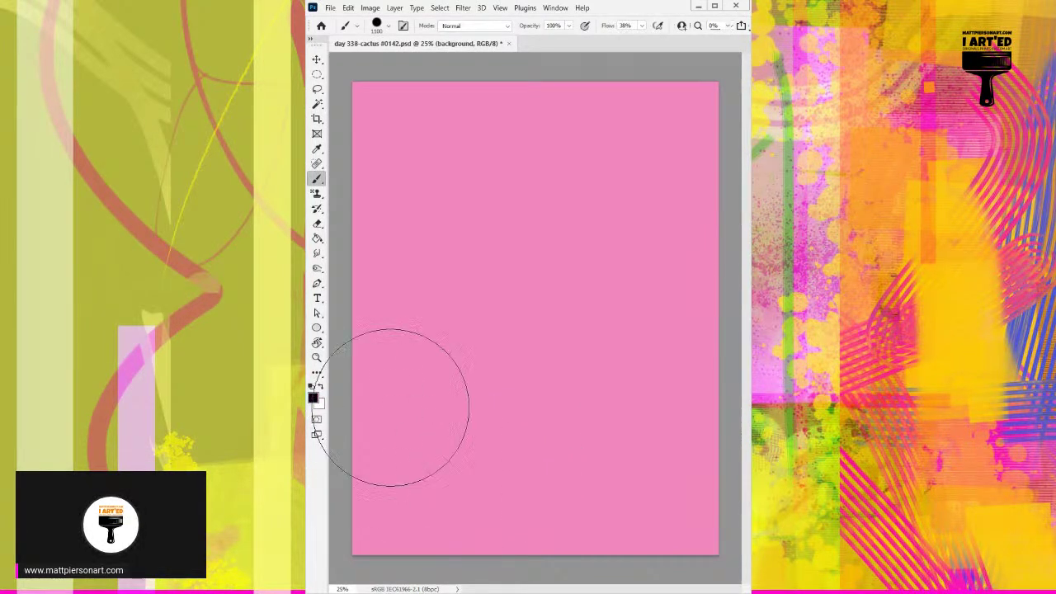
click(505, 476)
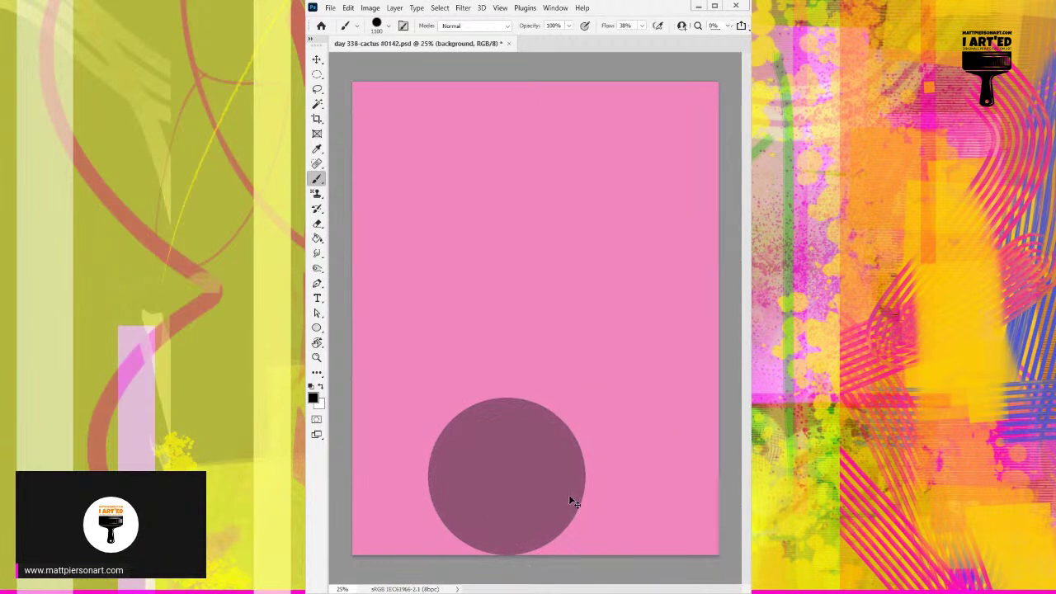
key(ctrl+z)
mouse_move(505, 474)
mouse_down()
mouse_move(496, 471)
mouse_move(656, 462)
mouse_move(663, 479)
mouse_up()
key(z)
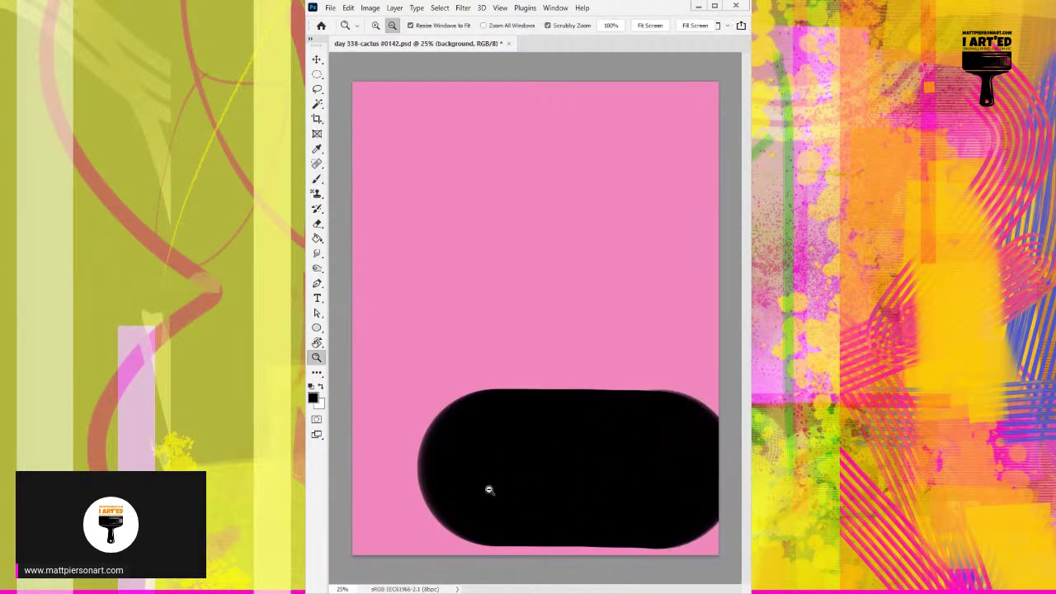
key(ctrl+z)
key(b)
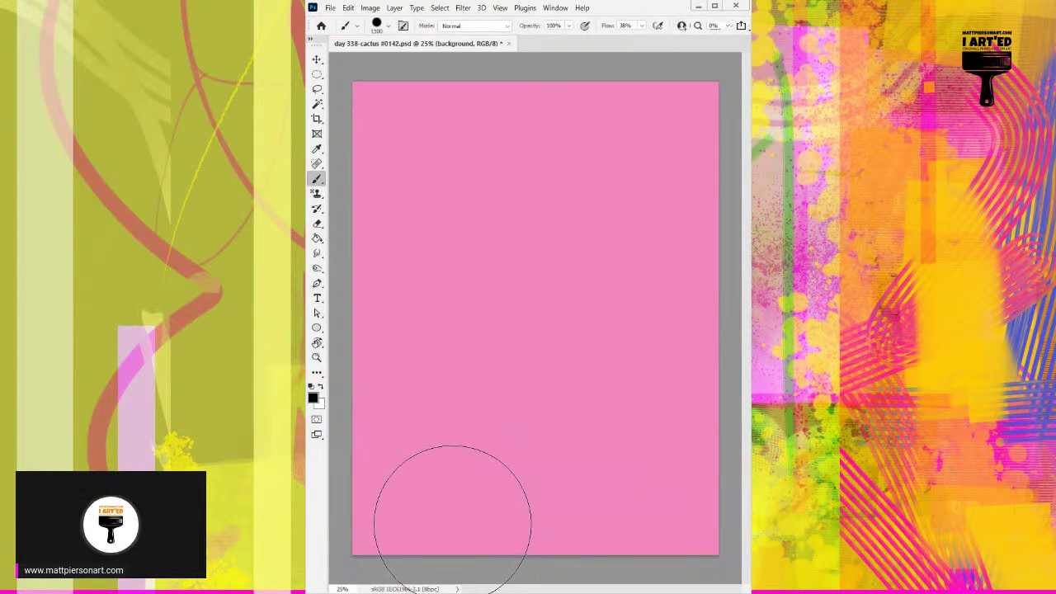
Paint broad overlapping black bands with rounded ends across the lower part of the canvas, running off the right edge.
click(455, 519)
drag(455, 519, 719, 490)
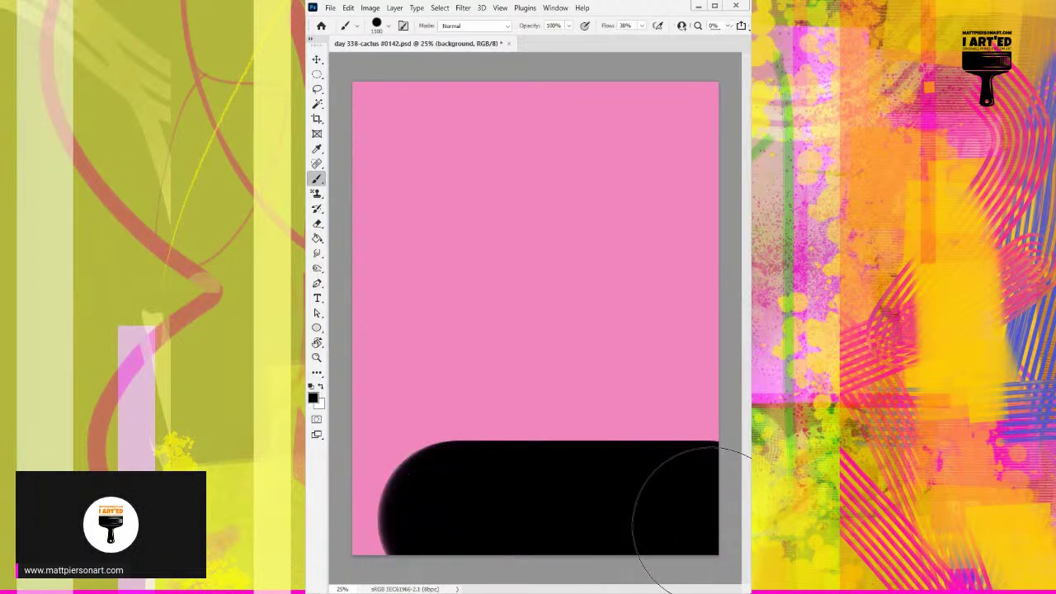
click(561, 477)
mouse_move(561, 477)
mouse_down()
mouse_move(594, 467)
mouse_move(684, 475)
mouse_up()
drag(546, 487, 554, 495)
drag(491, 521, 455, 520)
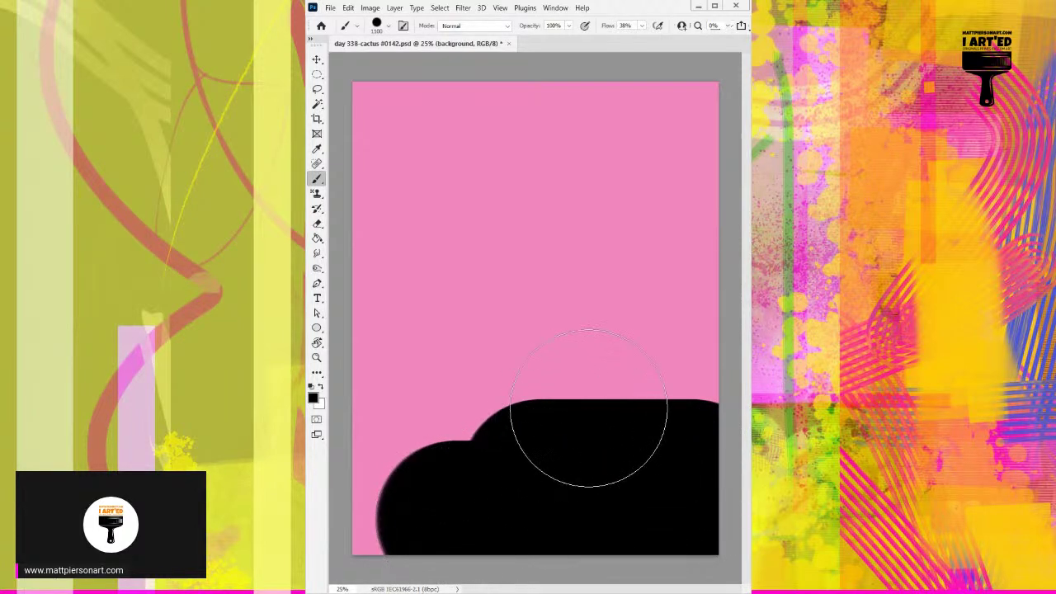
Reduce the brush to about 389 px and paint three stepped black horizontal bars above the large bottom shape.
alt+right_click(609, 419)
mouse_move(588, 418)
mouse_down()
mouse_move(558, 416)
mouse_move(570, 405)
mouse_move(419, 404)
mouse_up()
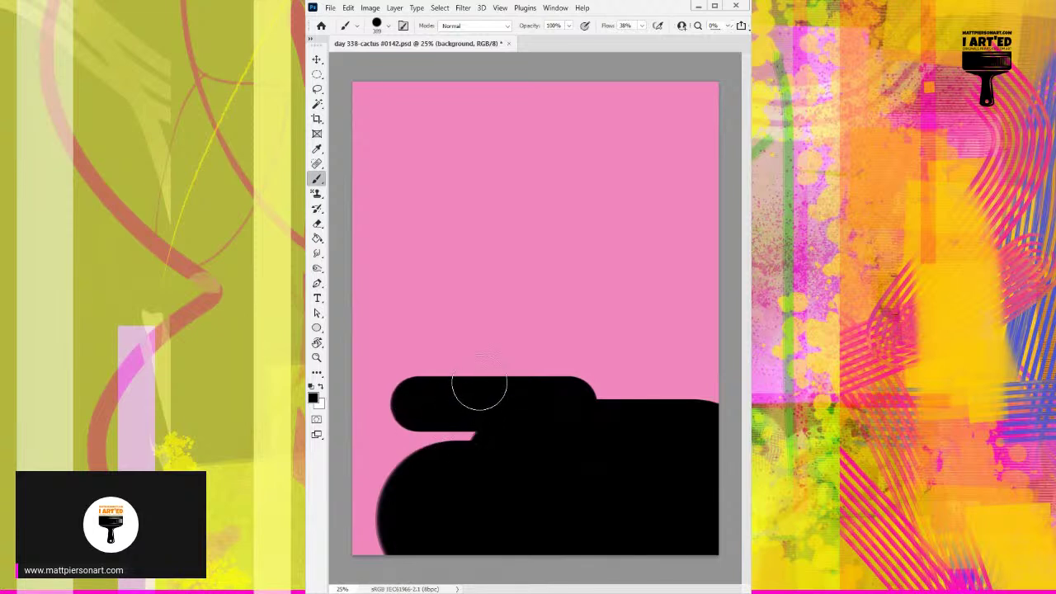
click(481, 381)
drag(481, 382, 621, 384)
drag(570, 333, 692, 336)
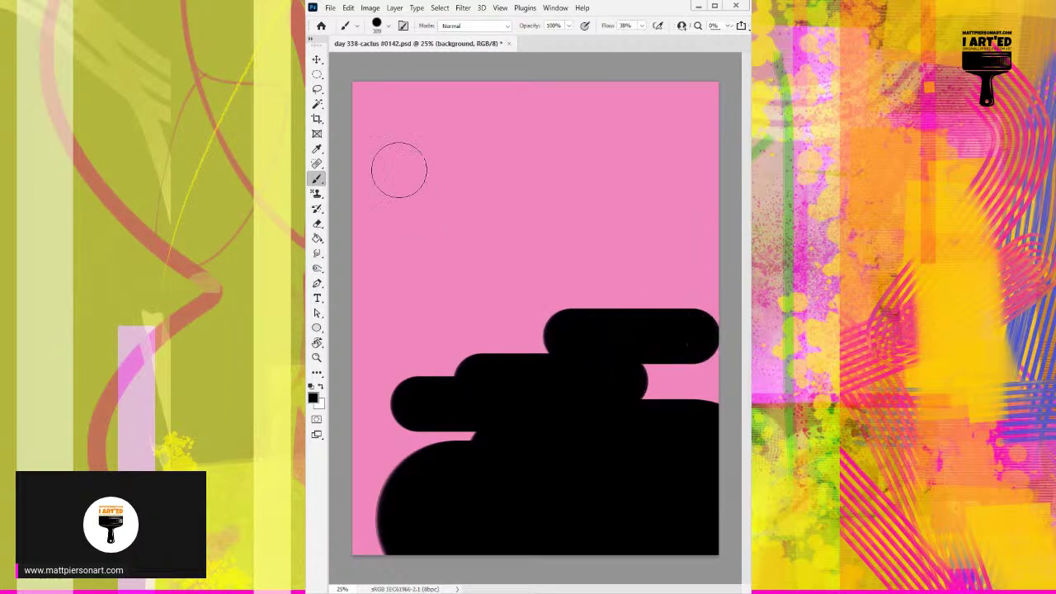
Paint three stepped black horizontal bars across the upper canvas, rising from the left edge to the right edge.
shift+click(360, 182)
key(ctrl+z)
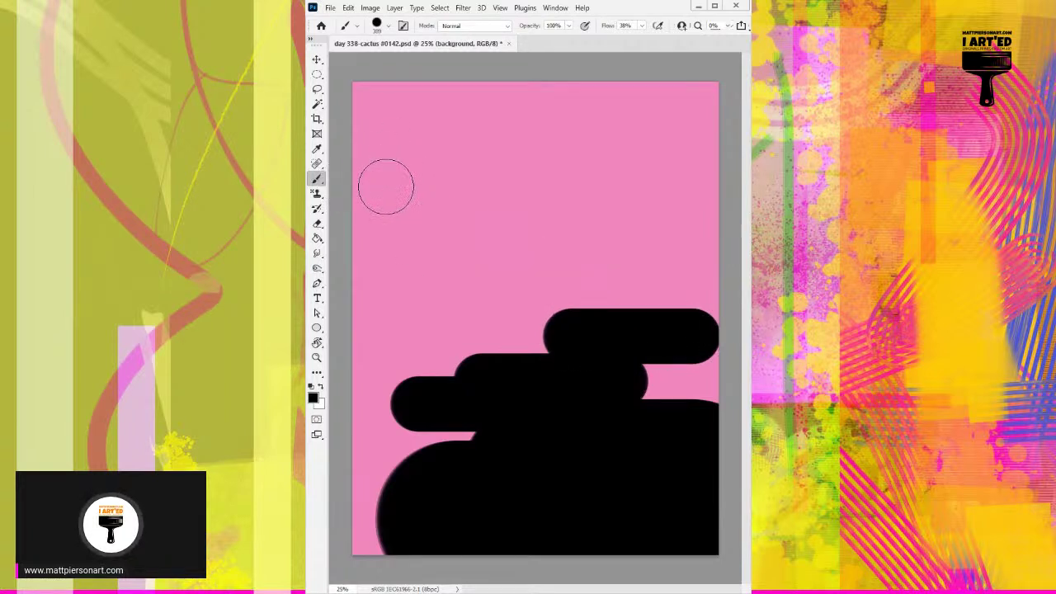
drag(357, 178, 561, 178)
drag(481, 149, 632, 147)
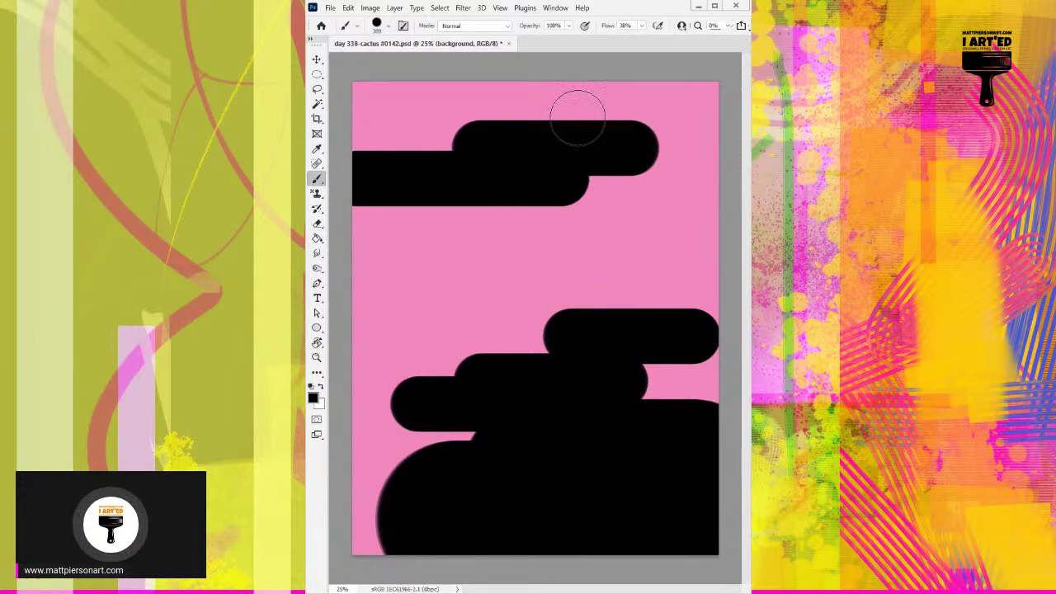
mouse_move(573, 118)
mouse_down()
mouse_move(698, 123)
mouse_move(680, 125)
mouse_up()
Enlarge the brush to 900 px and paint thick black bands along the canvas's upper edge to merge the bars.
key(bracketright)
key(bracketright)
key(bracketright)
key(bracketright)
key(bracketright)
key(bracketright)
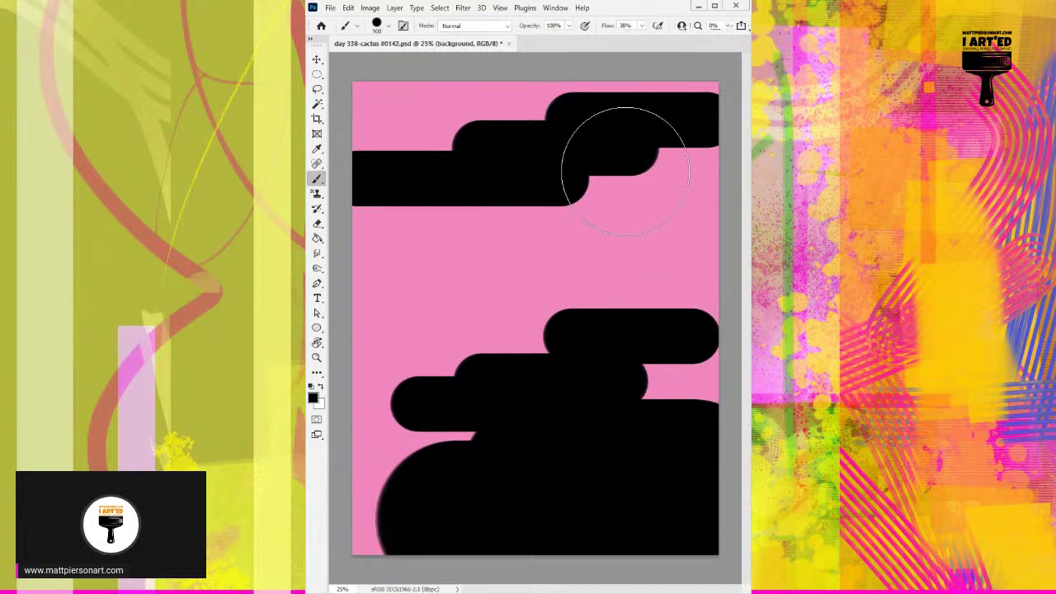
drag(511, 100, 635, 109)
mouse_move(458, 106)
mouse_down()
mouse_move(684, 118)
mouse_move(708, 130)
mouse_move(697, 139)
mouse_up()
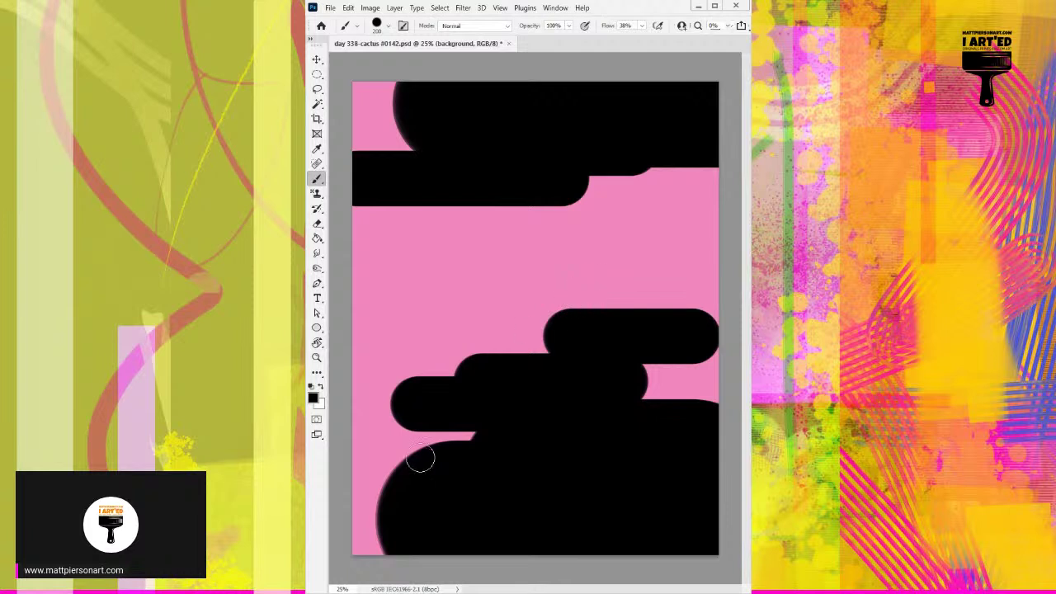
click(537, 330)
shift+click(372, 555)
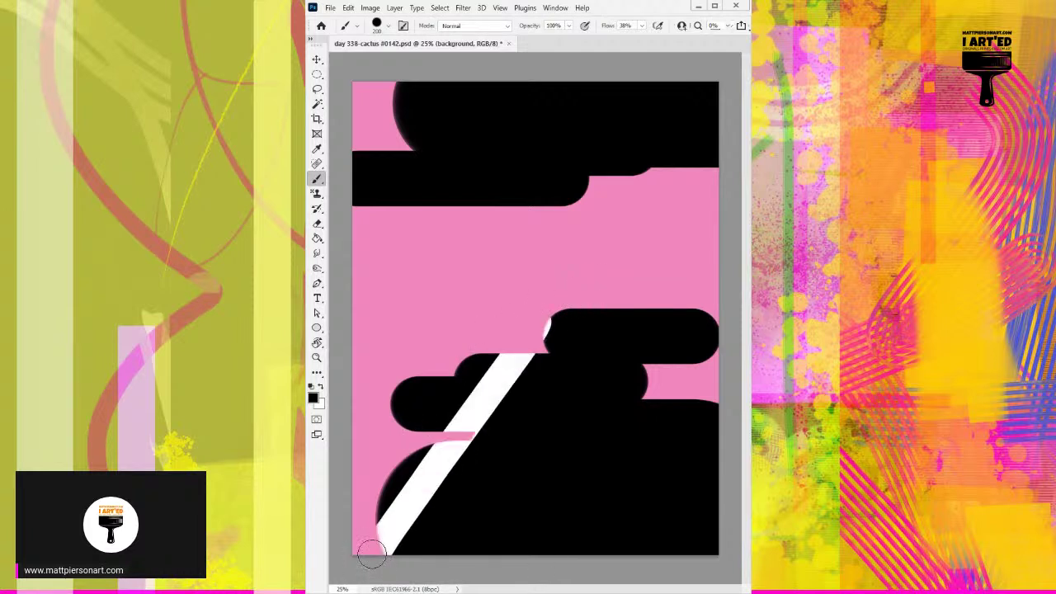
key(ctrl+z)
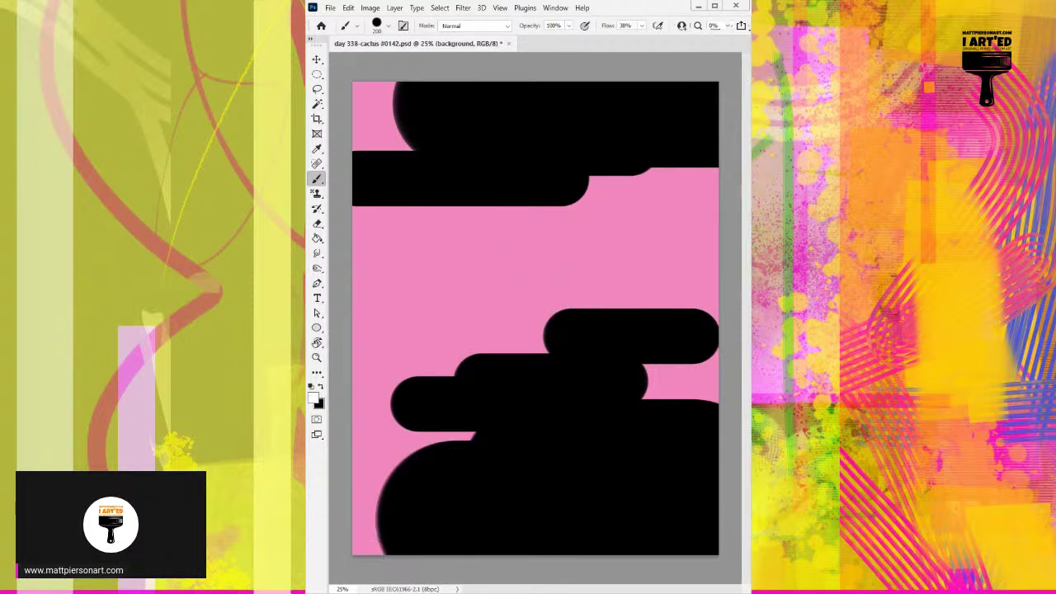
click(547, 331)
shift+click(384, 514)
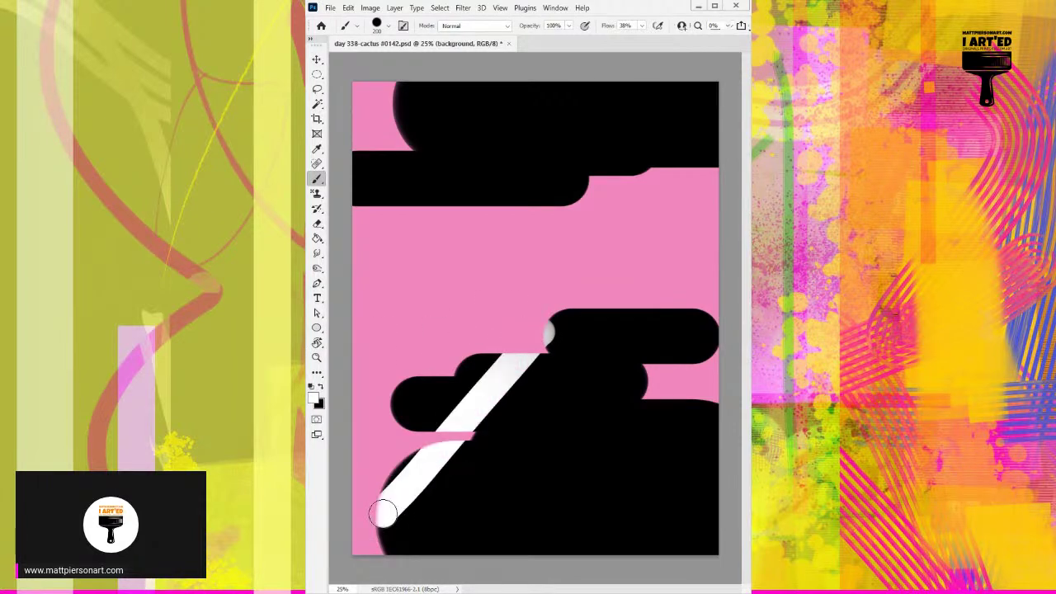
key(ctrl+z)
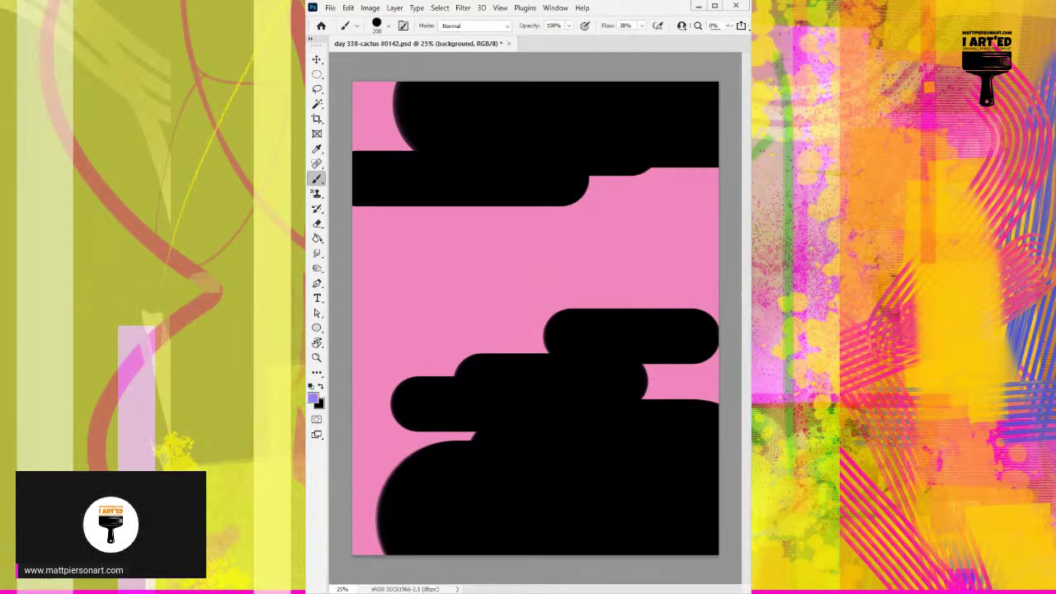
mouse_move(435, 457)
mouse_down()
mouse_move(495, 379)
mouse_move(563, 328)
mouse_up()
key(ctrl+z)
Enlarge the brush to 600 px and paint two diagonal purple strokes over the bottom black shape.
drag(482, 381, 462, 391)
right_click(483, 408)
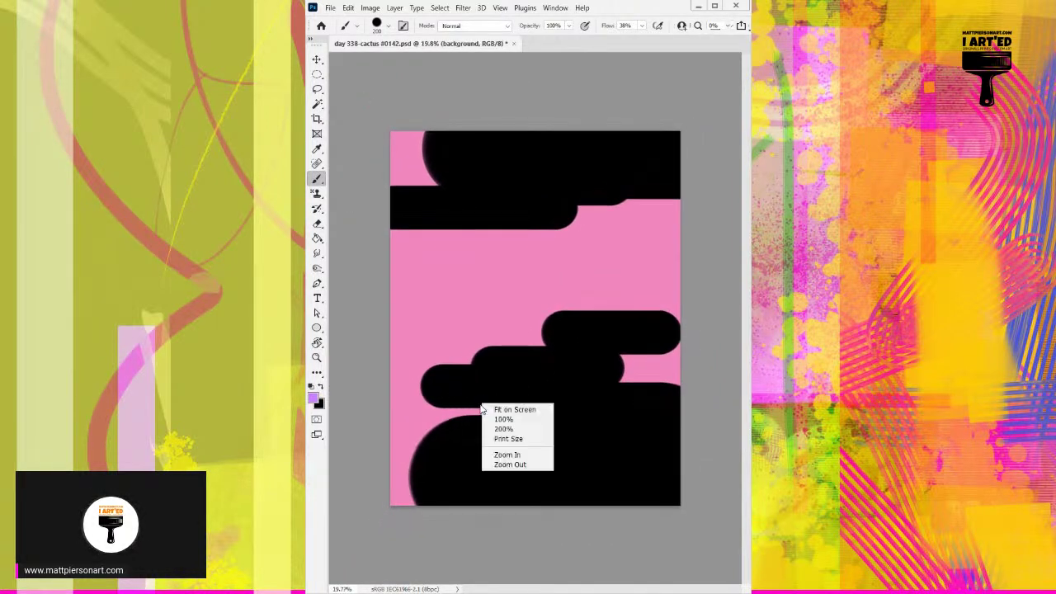
click(346, 353)
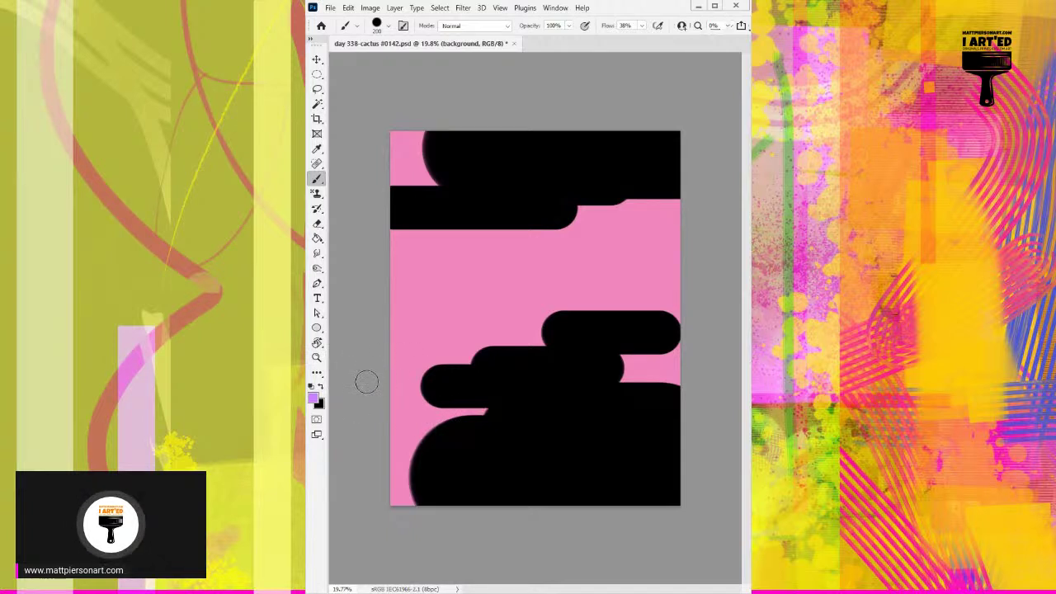
key(bracketright)
key(bracketright)
key(bracketright)
key(bracketright)
drag(350, 448, 652, 524)
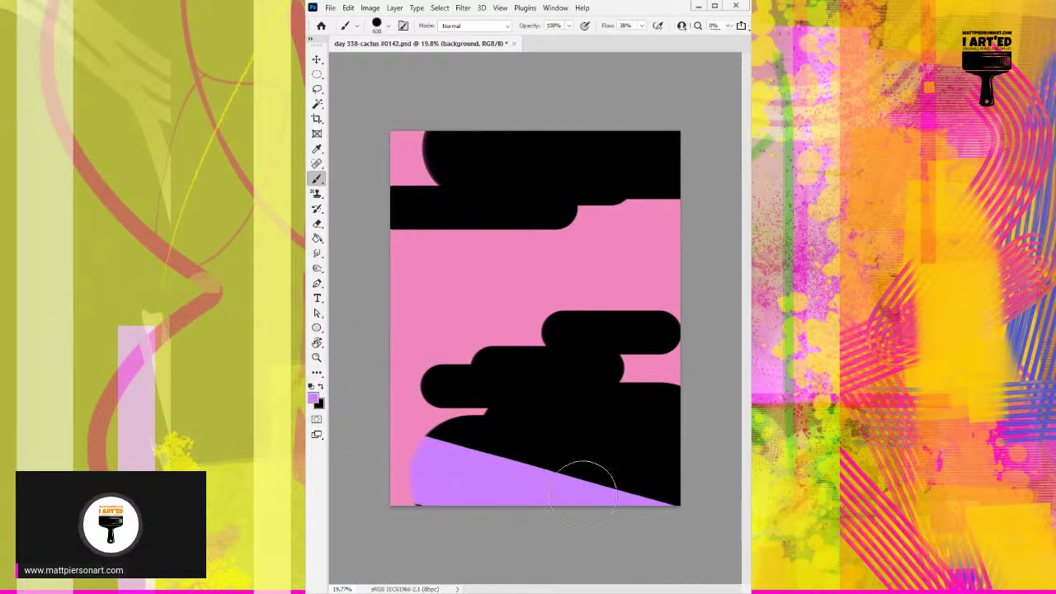
drag(451, 526, 692, 461)
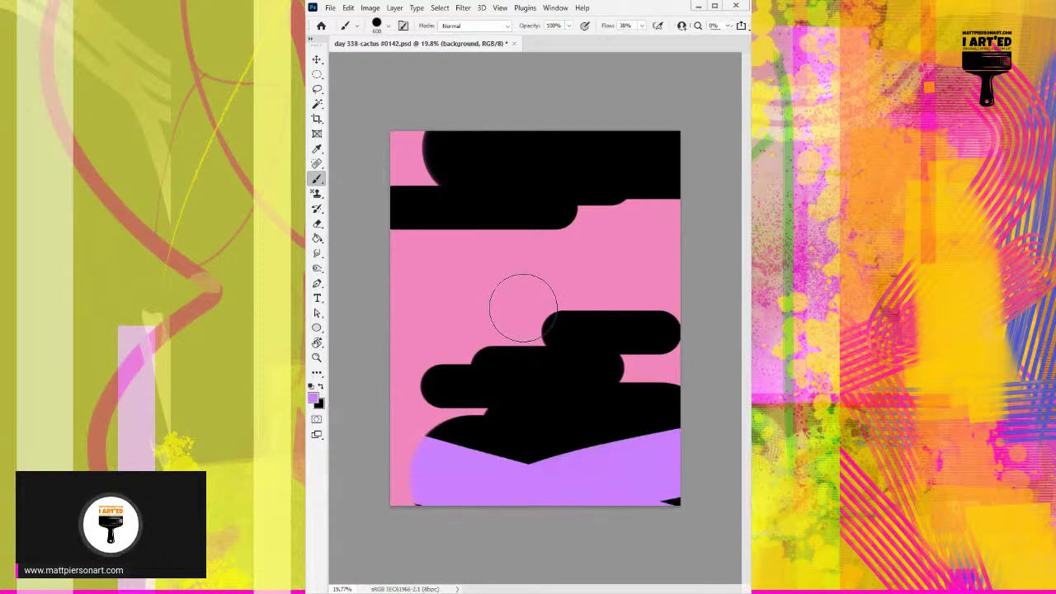
Paint a steep purple diagonal through the upper and lower black shapes, plus a purple stroke across the upper shape.
drag(523, 302, 613, 472)
key(ctrl+z)
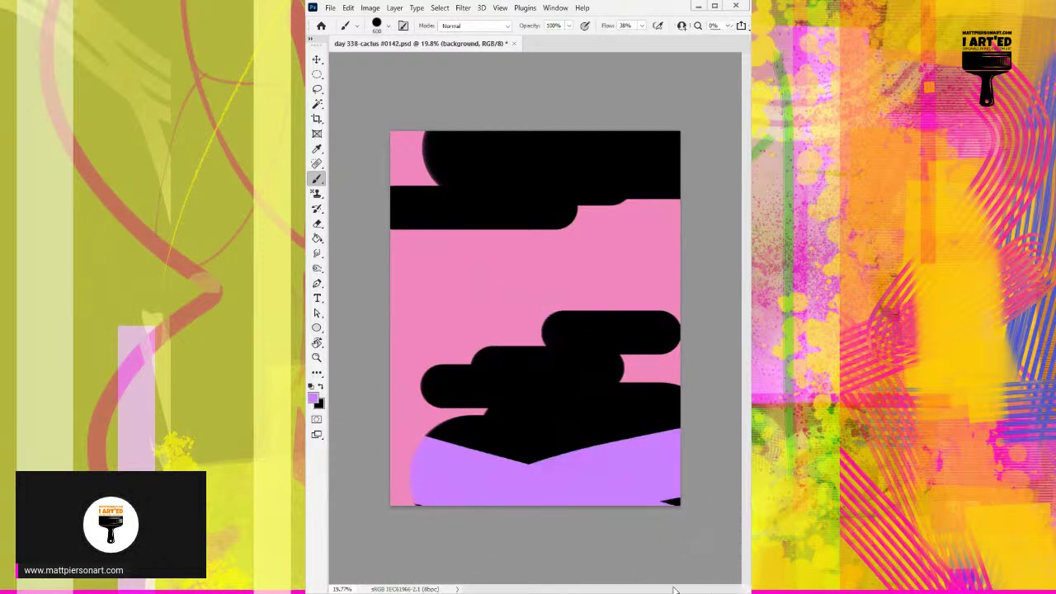
mouse_move(446, 145)
mouse_down()
mouse_move(455, 137)
mouse_move(632, 573)
mouse_up()
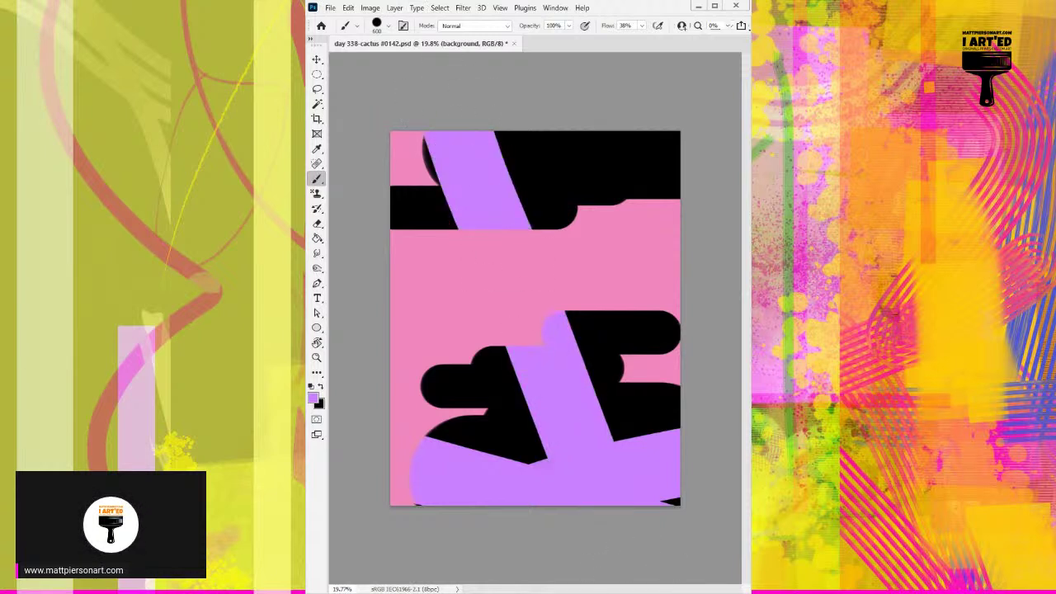
mouse_move(680, 172)
mouse_down()
mouse_move(578, 198)
mouse_move(413, 206)
mouse_up()
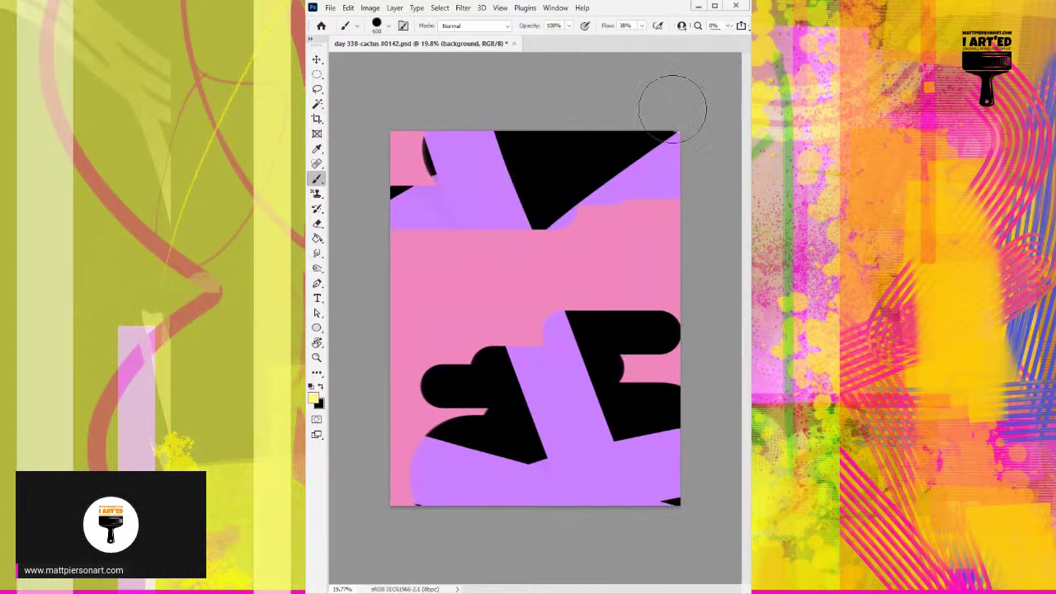
Paint yellow strokes diagonally across the upper shapes and down the canvas's left side, undoing the extra diagonal over the lower shapes.
drag(686, 94, 334, 326)
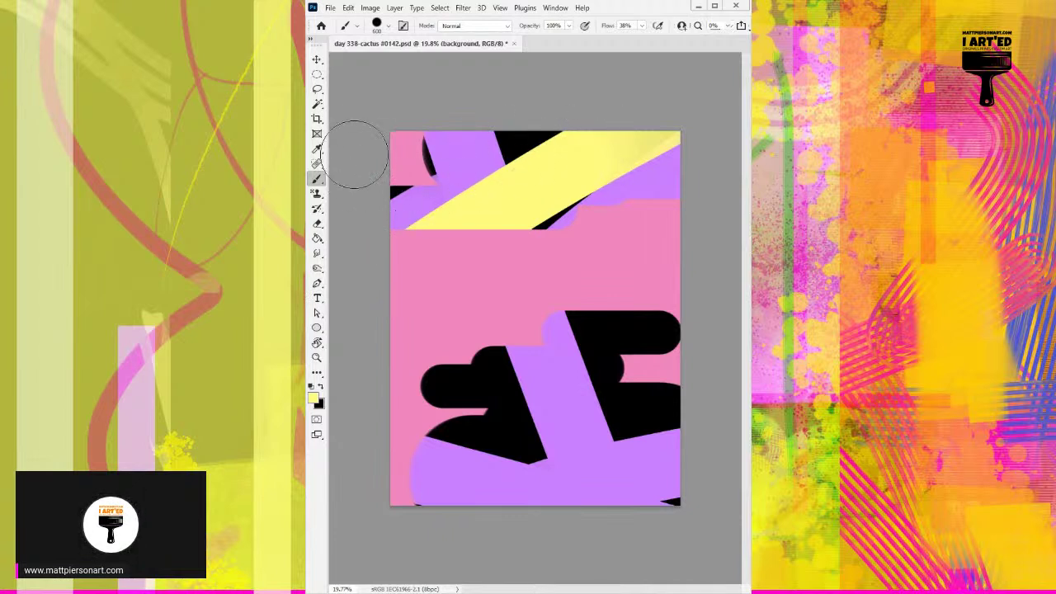
drag(363, 177, 375, 218)
click(408, 369)
key(ctrl+z)
drag(370, 174, 446, 521)
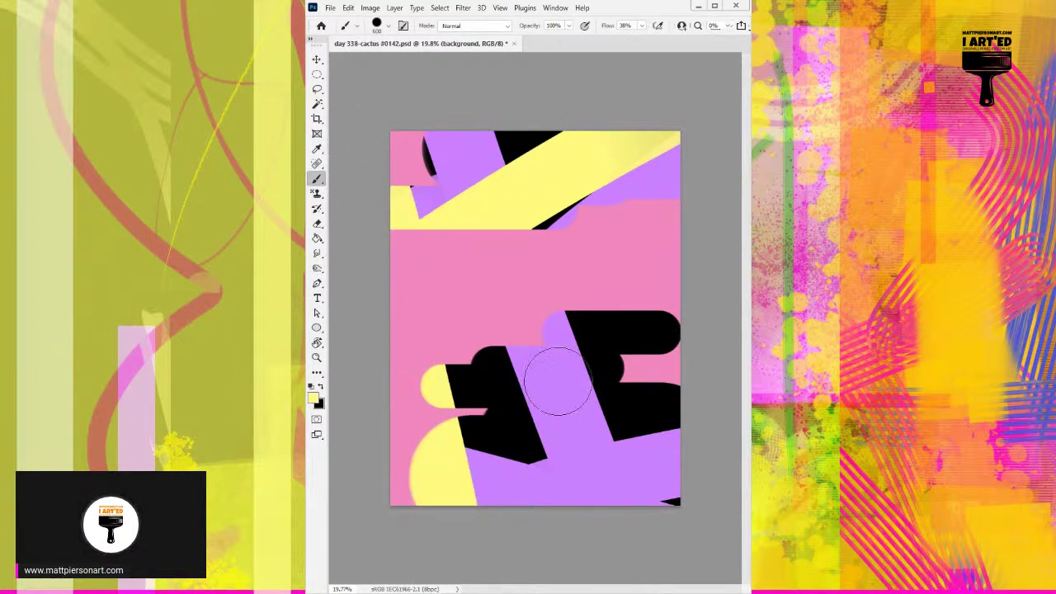
drag(713, 299, 523, 437)
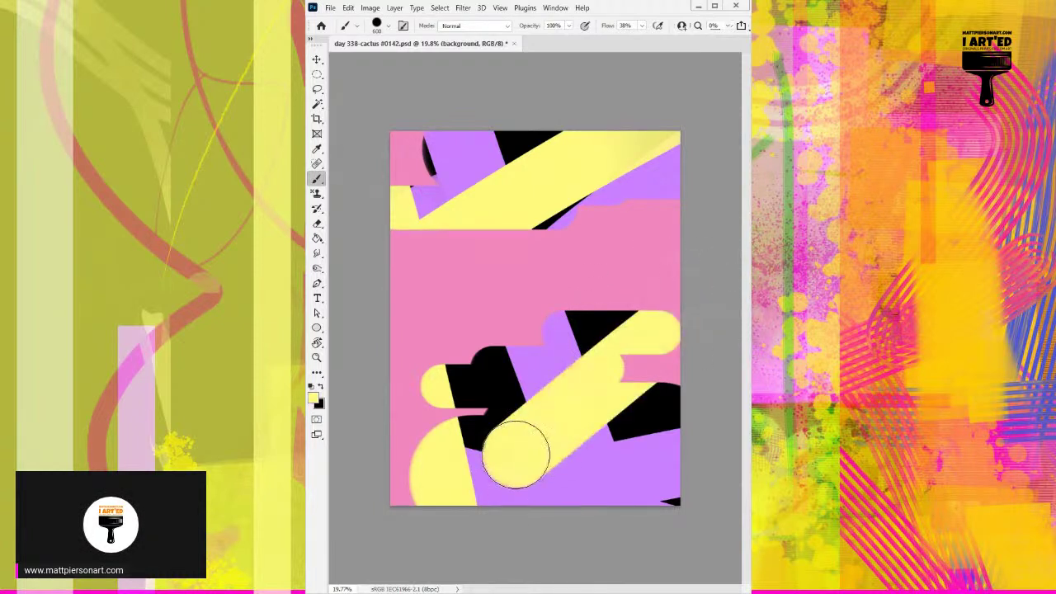
key(ctrl+z)
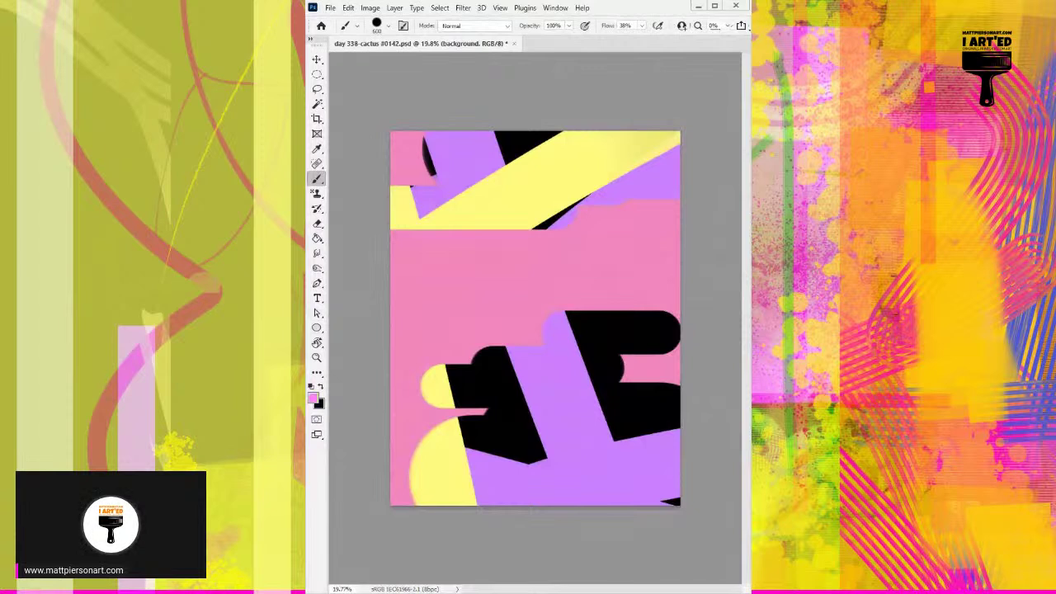
Reduce the brush to 167 px and paint two magenta diagonals across the yellow and purple areas of the upper shapes.
alt+right_click(660, 243)
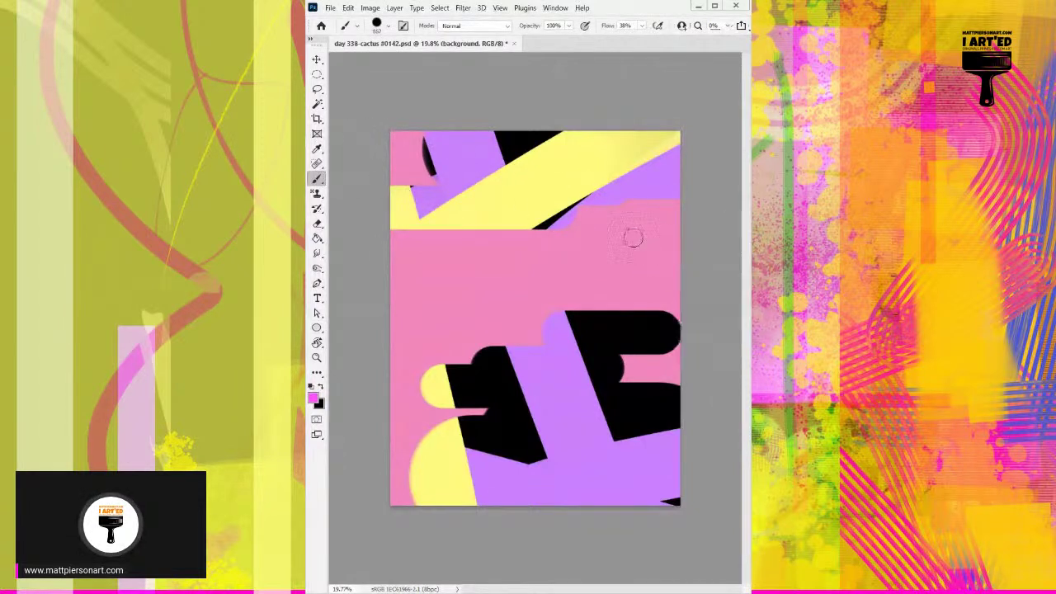
drag(349, 218, 670, 140)
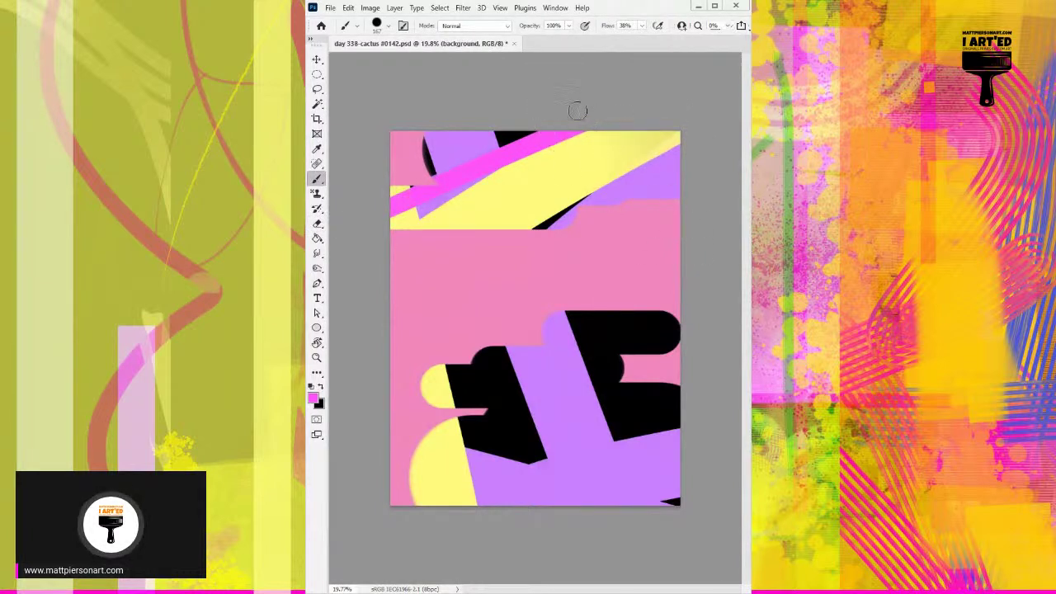
drag(580, 114, 681, 185)
Paint magenta diagonals over both lower corners of the bottom shape and across the black bar above it, redoing the bar's stroke once.
drag(712, 361, 504, 568)
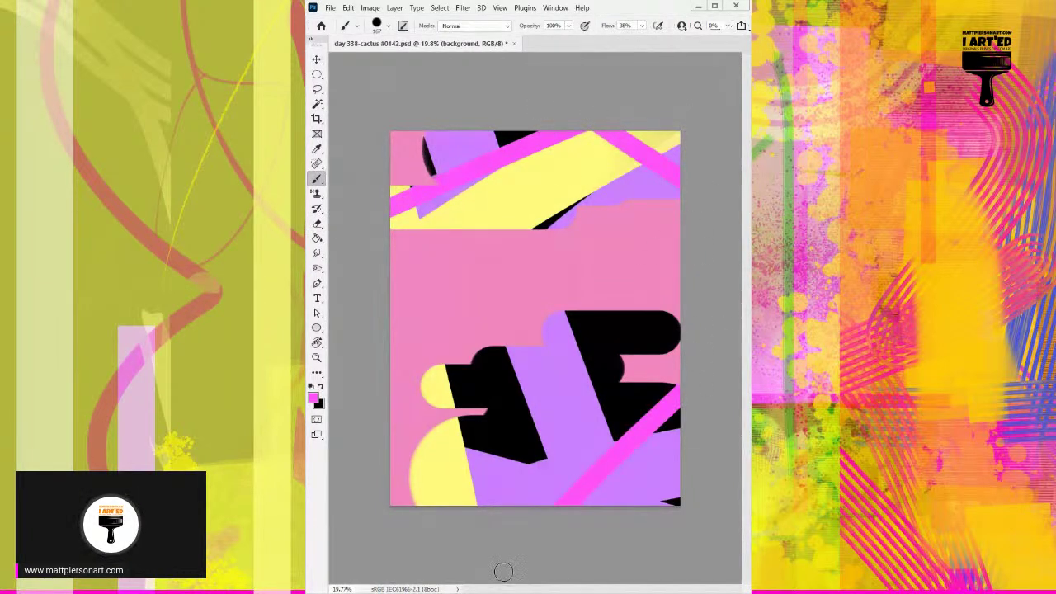
drag(422, 424, 520, 582)
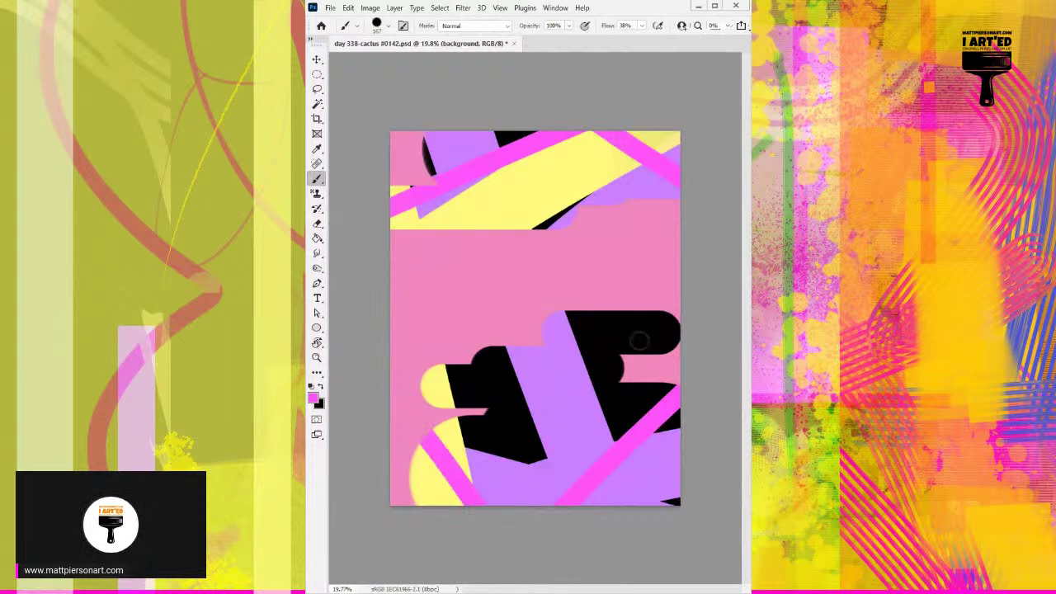
drag(544, 339, 644, 346)
key(ctrl+z)
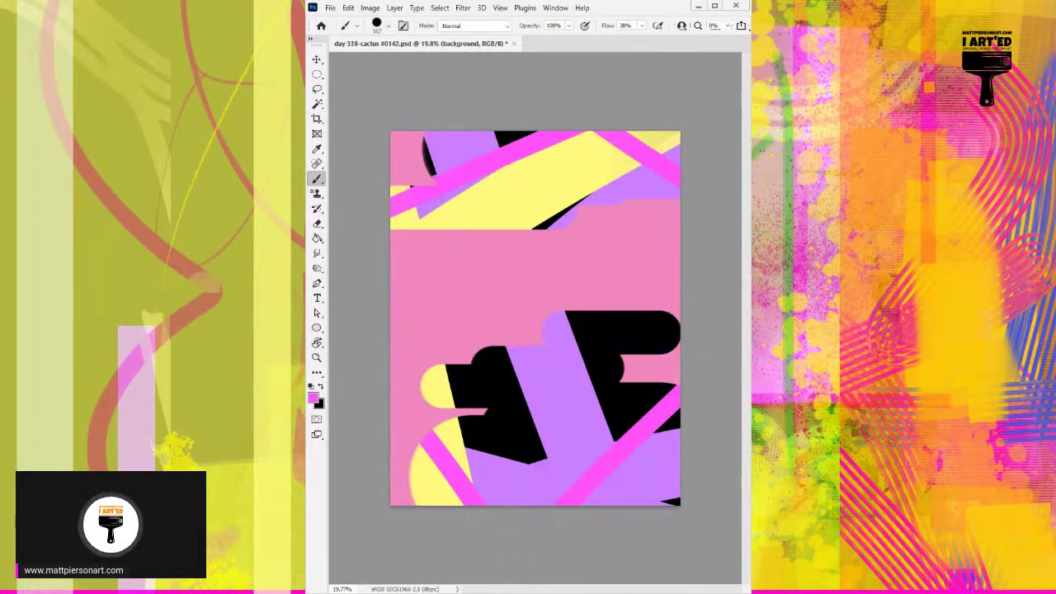
drag(569, 315, 682, 333)
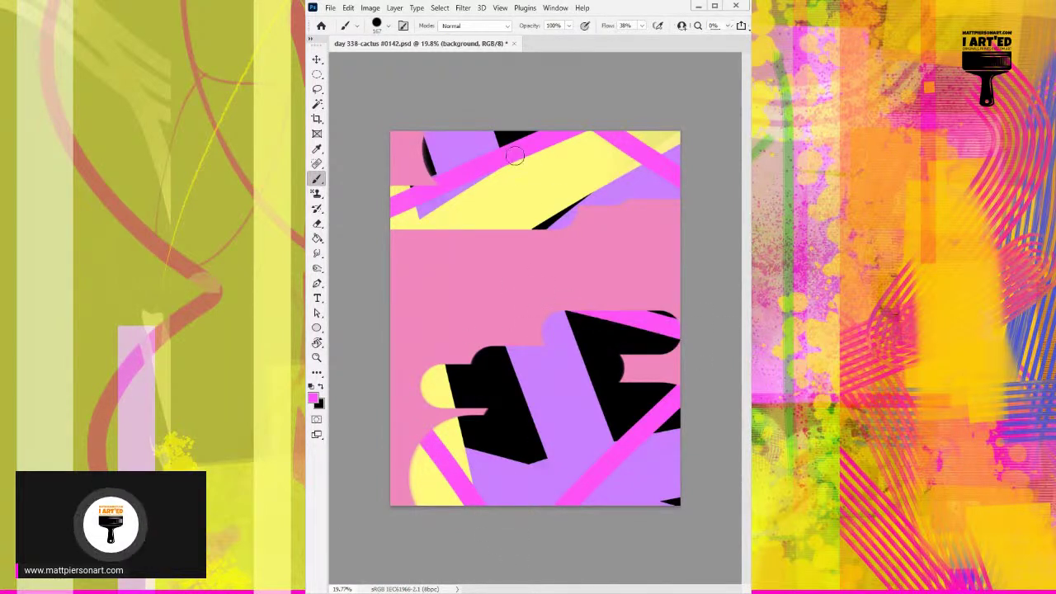
drag(353, 172, 580, 64)
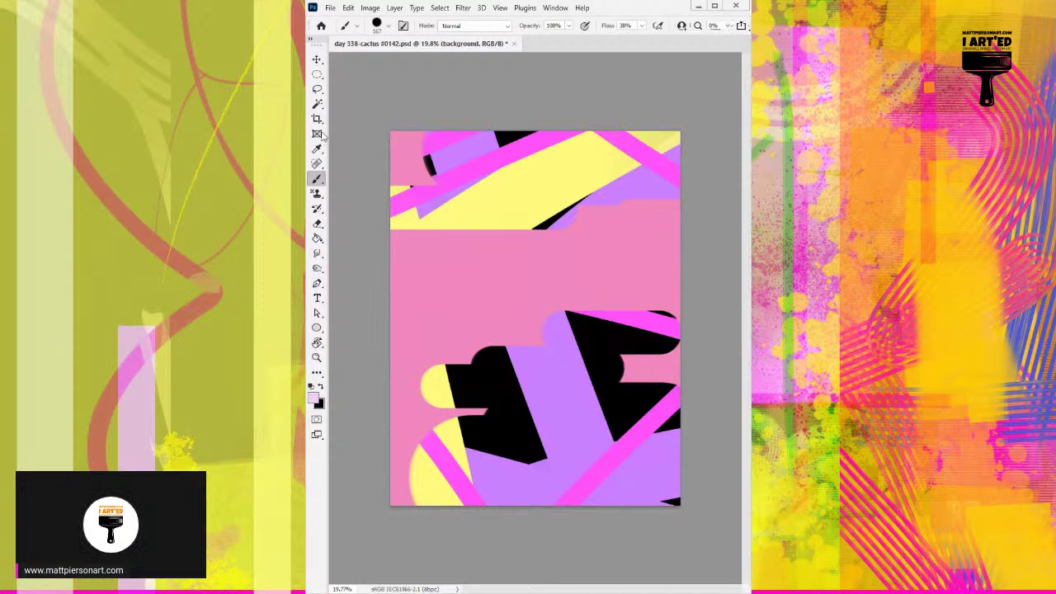
key(bracketleft)
key(bracketleft)
key(bracketleft)
mouse_move(491, 154)
mouse_down()
mouse_move(398, 172)
mouse_move(513, 137)
mouse_up()
key(ctrl+z)
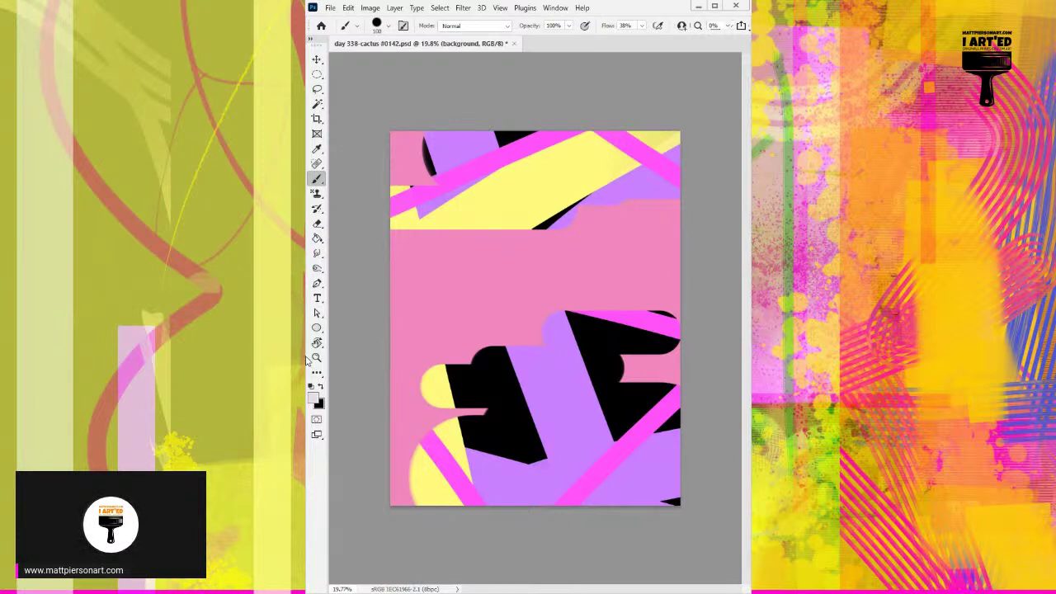
Try repainting the lower and upper shapes solid black with a 778 px brush, and undo it to restore the colored strokes.
alt+click(486, 375)
drag(427, 383, 468, 368)
mouse_move(453, 303)
mouse_down()
mouse_move(435, 406)
mouse_move(514, 297)
mouse_move(501, 495)
mouse_up()
mouse_move(644, 276)
mouse_down()
mouse_move(566, 432)
mouse_move(574, 462)
mouse_move(639, 438)
mouse_move(657, 548)
mouse_up()
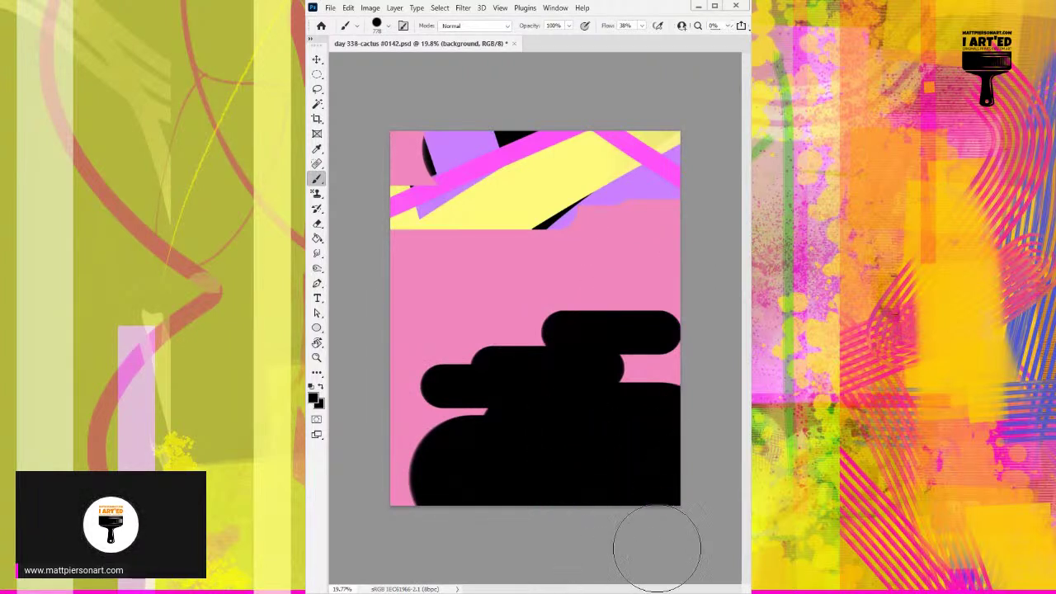
mouse_move(656, 193)
mouse_down()
mouse_move(419, 207)
mouse_move(437, 149)
mouse_up()
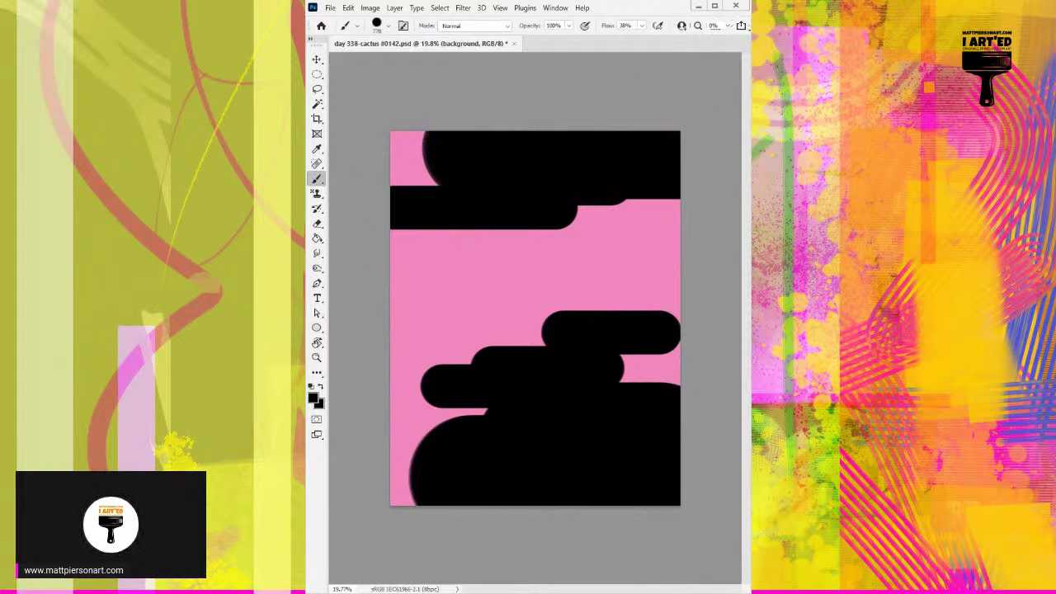
key(ctrl+z)
key(ctrl+z)
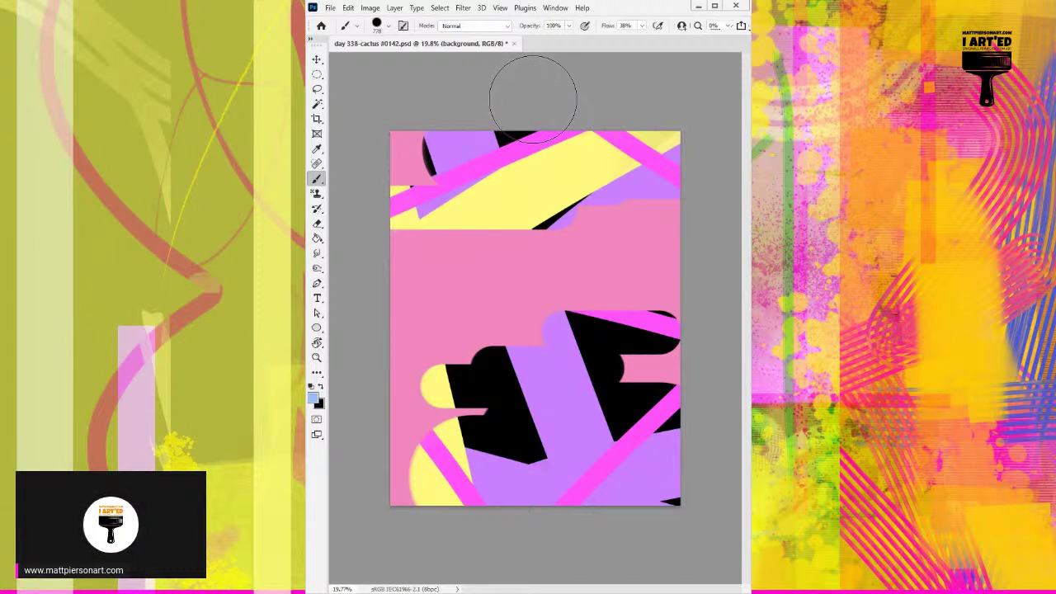
Reduce the brush to 175 px and paint bright blue curves across the upper shapes and diagonally over the lower ones, undoing a light blue attempt.
key(bracketleft)
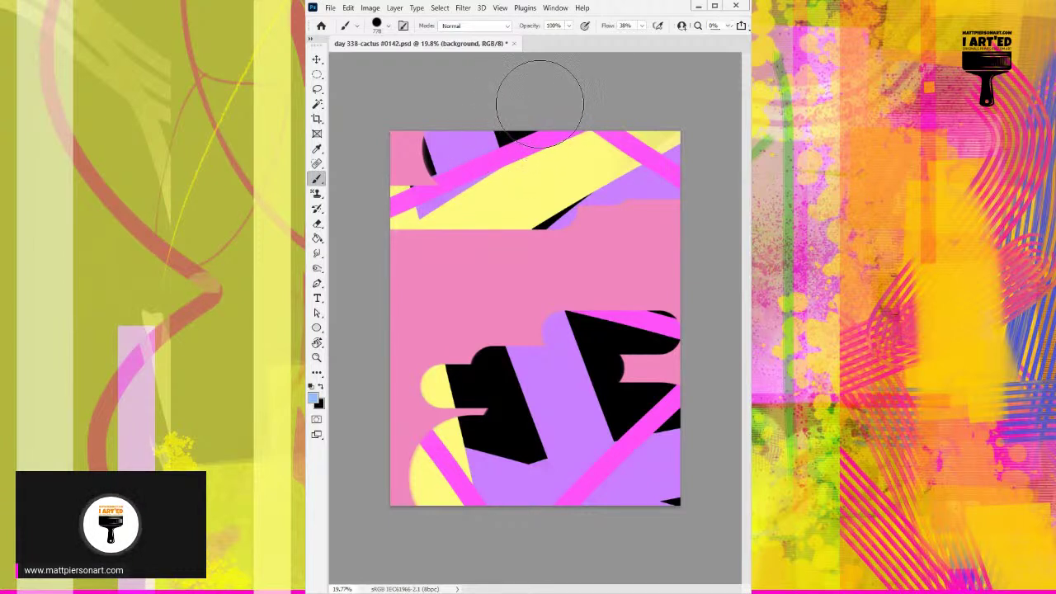
key(bracketleft)
key(bracketleft)
key(bracketleft)
key(bracketleft)
key(bracketleft)
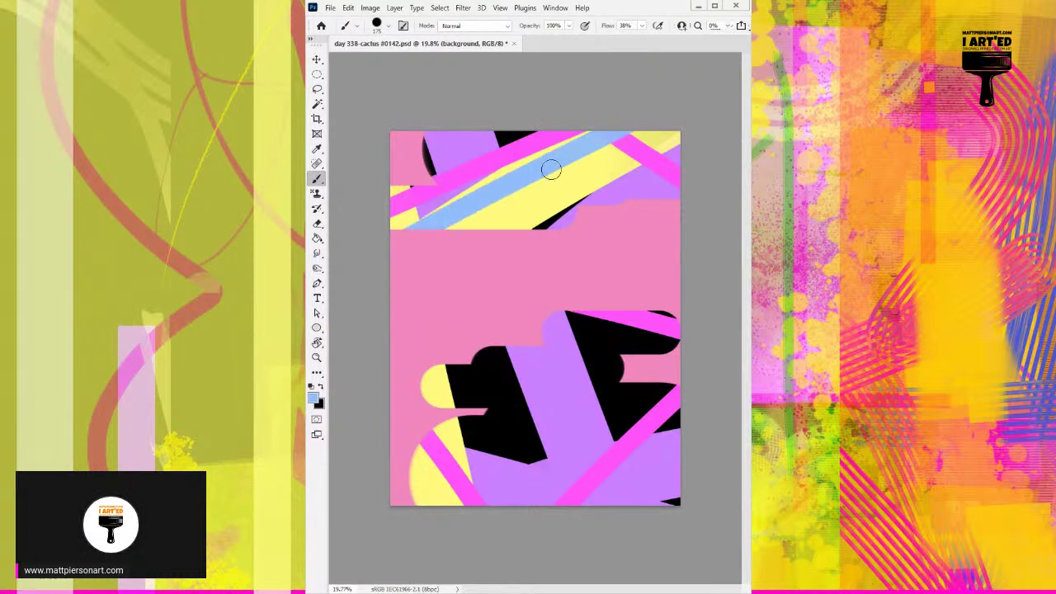
drag(642, 138, 406, 235)
key(ctrl+z)
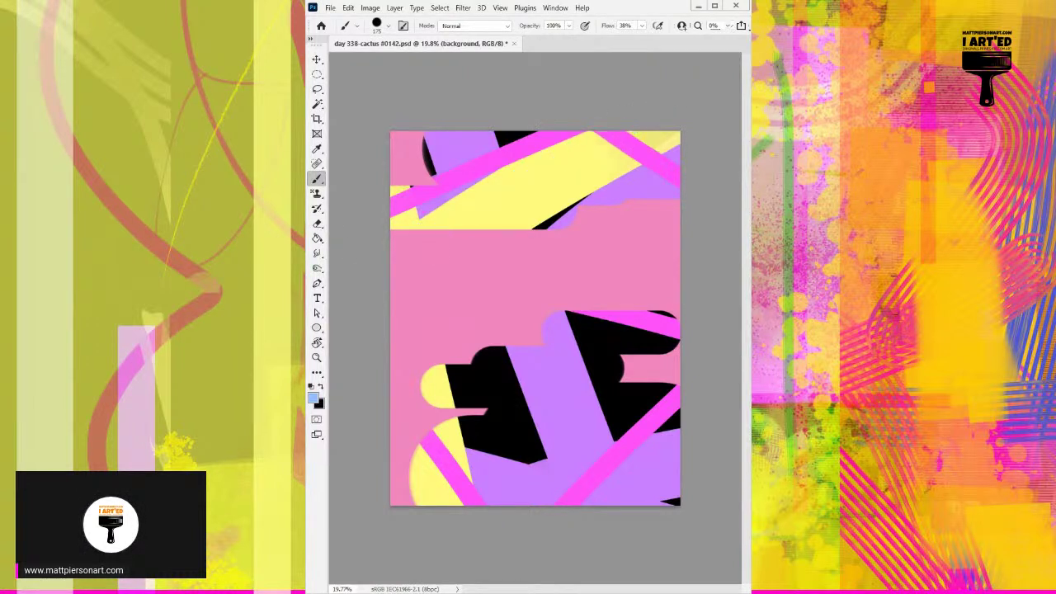
mouse_move(635, 126)
mouse_down()
mouse_move(410, 228)
mouse_move(393, 221)
mouse_up()
drag(487, 347, 724, 453)
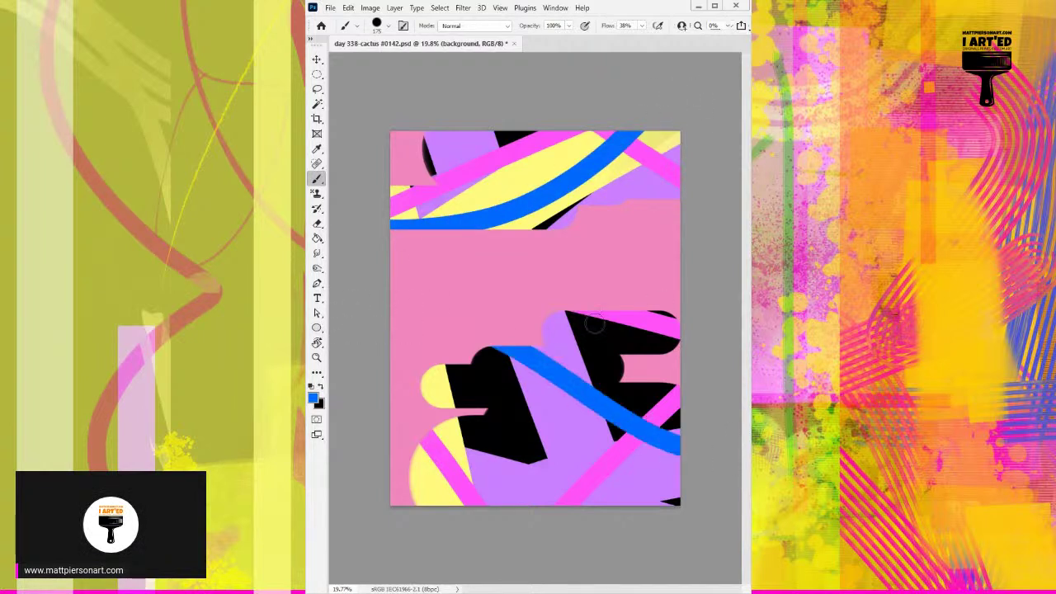
drag(421, 373, 657, 523)
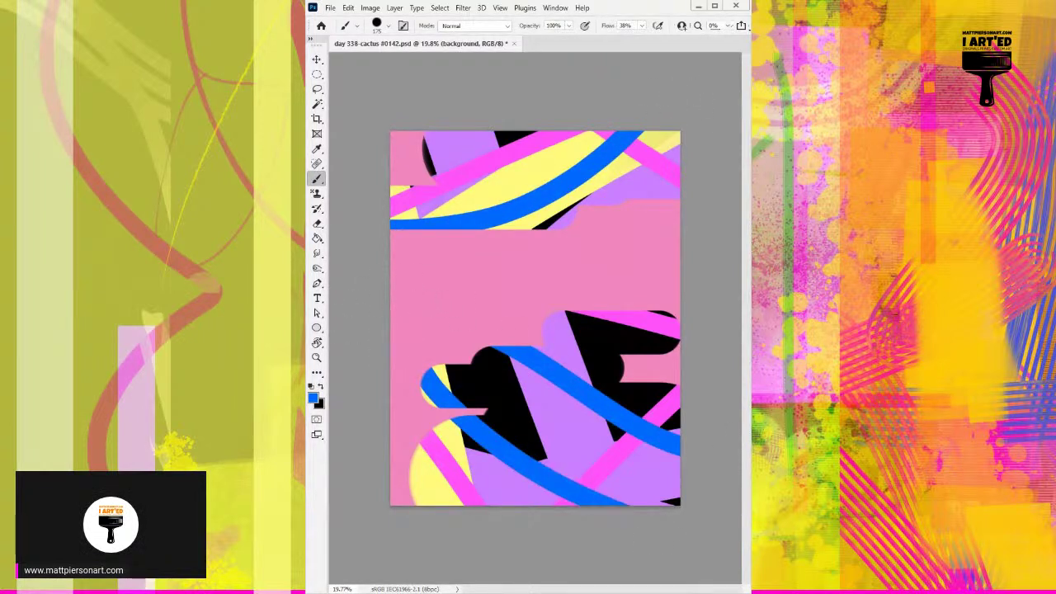
Paint pale blue curves diagonally through the lower shapes, along the lower black bar, and across both ends of the upper shapes.
drag(454, 365, 685, 499)
drag(557, 320, 736, 359)
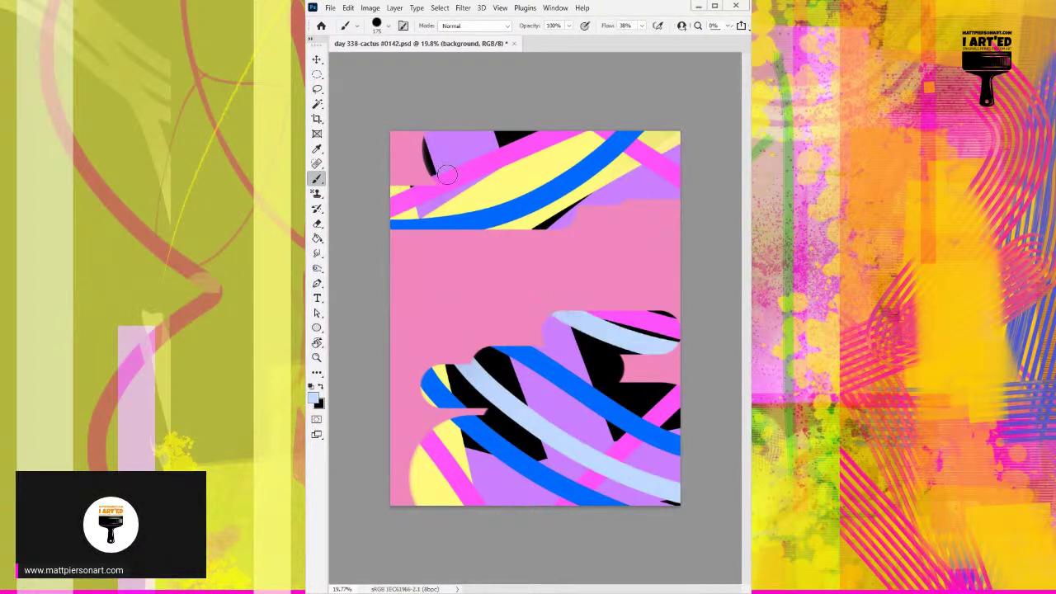
drag(377, 169, 592, 59)
alt+click(652, 191)
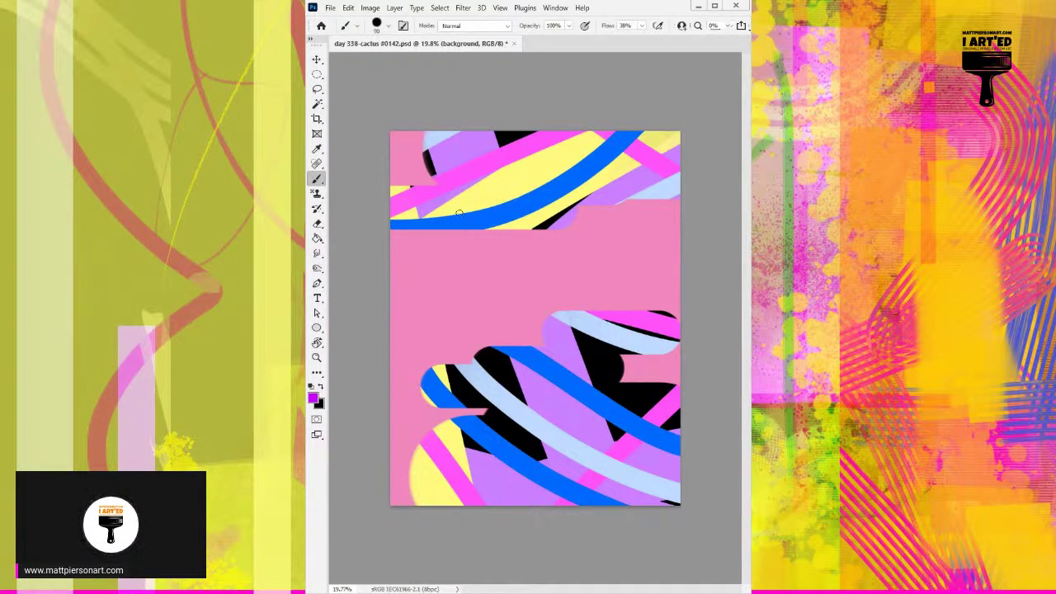
Paint thin vivid purple curves with a 60 px brush: a wave and two short arcs above, three long arcs down the lower shapes.
drag(384, 190, 570, 224)
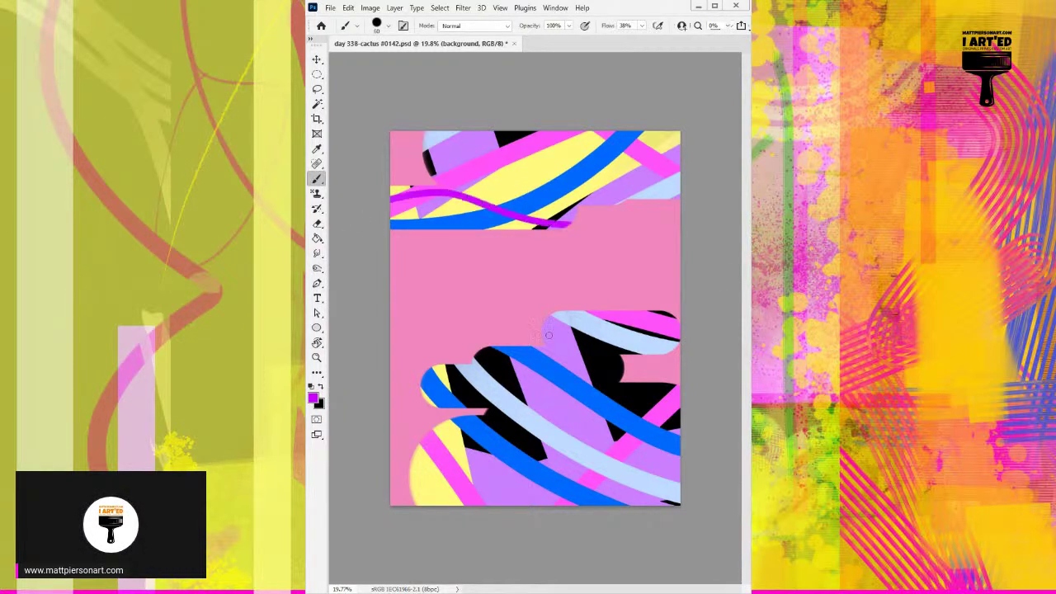
drag(612, 311, 545, 500)
drag(458, 363, 442, 503)
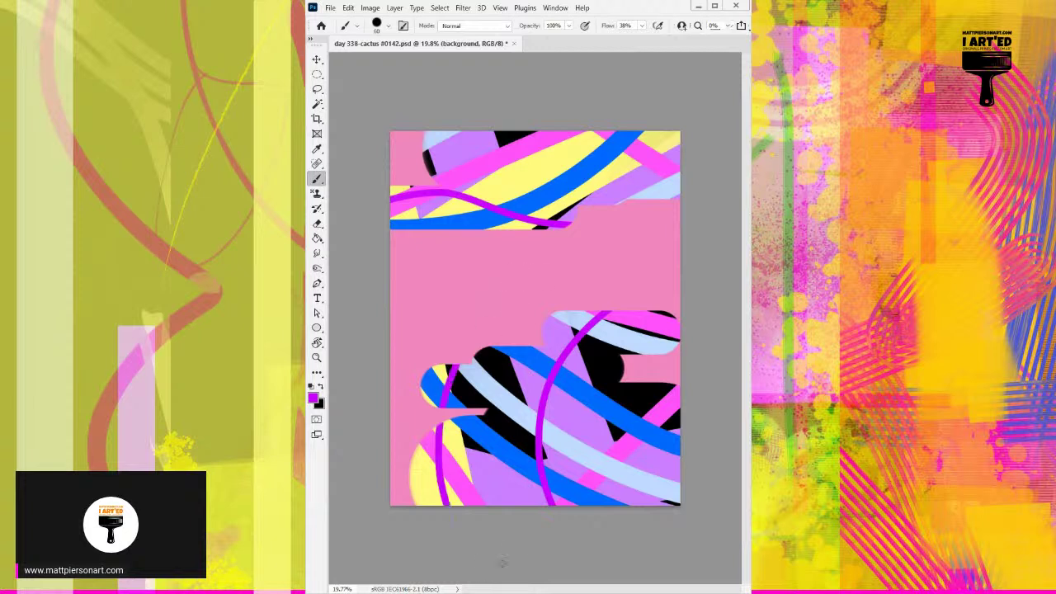
drag(652, 312, 671, 505)
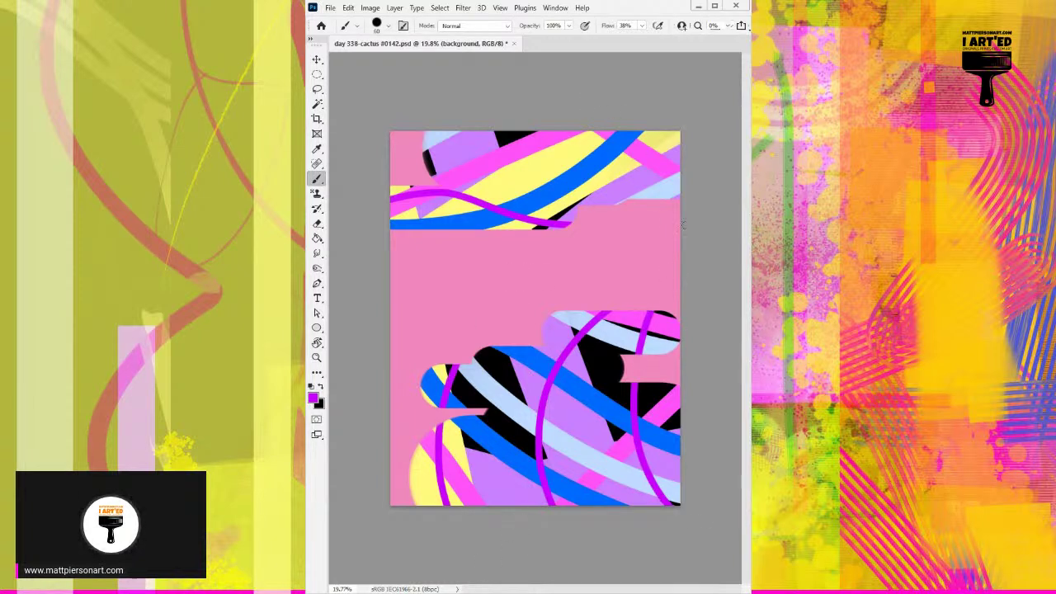
drag(522, 130, 574, 219)
drag(608, 162, 617, 205)
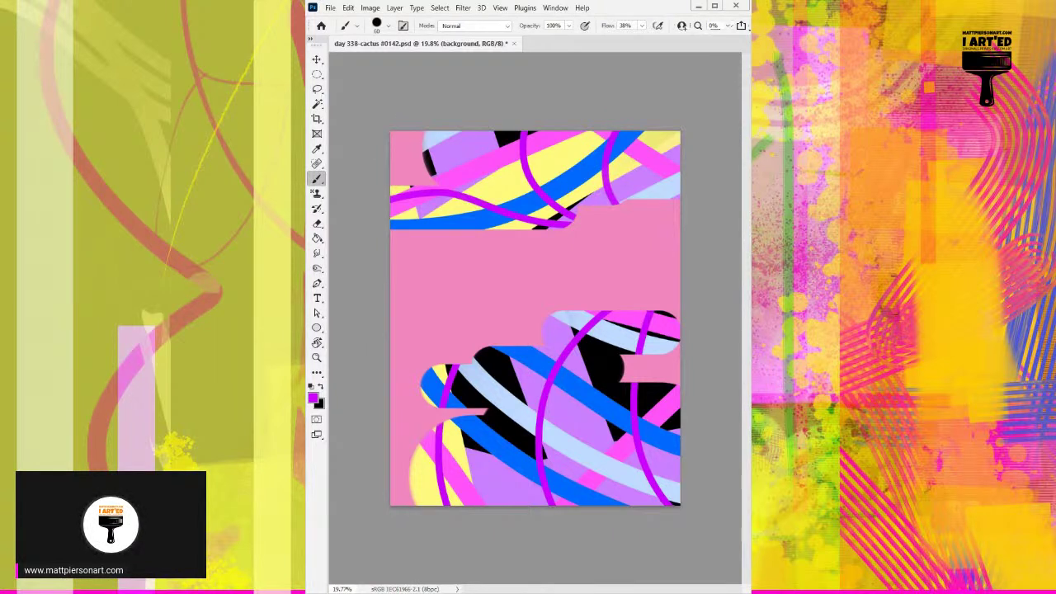
Switch to black and paint a thin wavy line across the full width of the upper shapes, undoing the short vertical attempts.
click(322, 387)
drag(574, 214, 574, 129)
key(ctrl+z)
drag(655, 128, 657, 200)
key(ctrl+z)
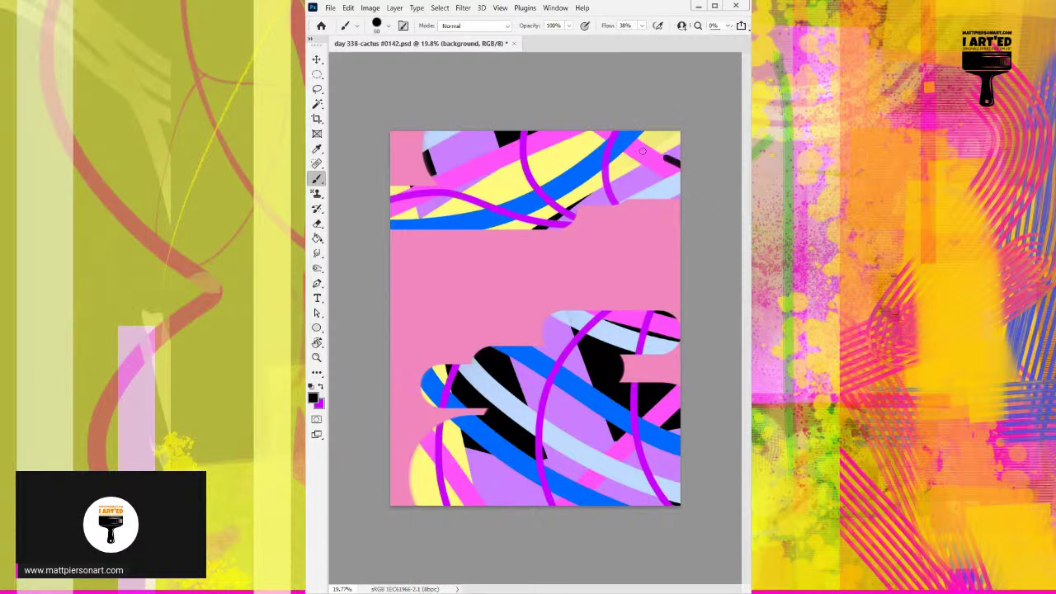
drag(677, 164, 388, 197)
Paint a thin black curve sweeping from the bottom shape's left side to the canvas's lower right corner, undoing the unsuitable attempts.
mouse_move(613, 303)
mouse_down()
mouse_move(549, 435)
mouse_move(410, 481)
mouse_move(682, 459)
mouse_up()
key(ctrl+z)
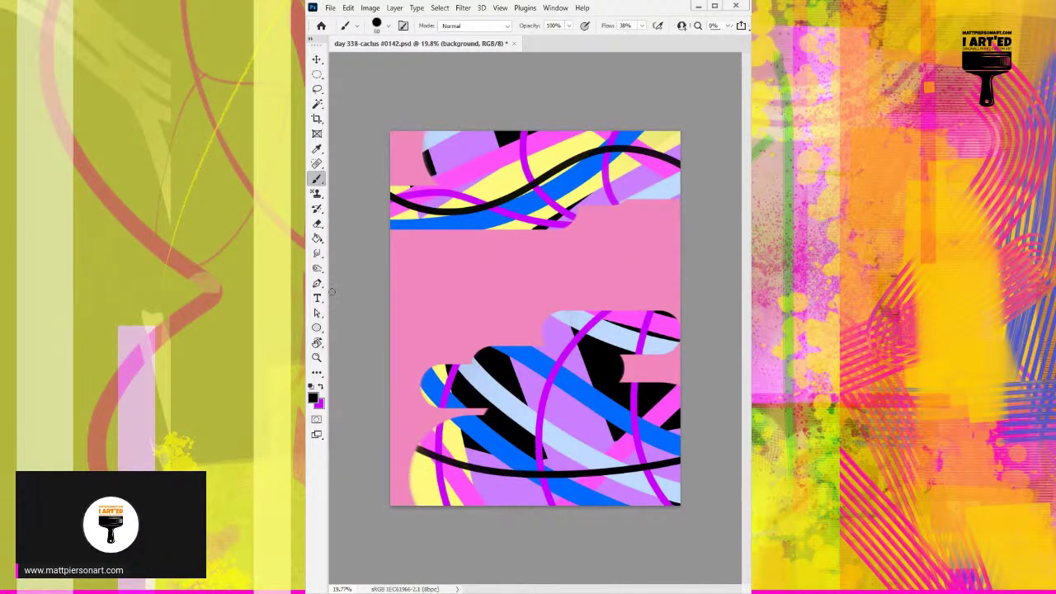
key(ctrl+z)
drag(411, 450, 734, 461)
key(ctrl+z)
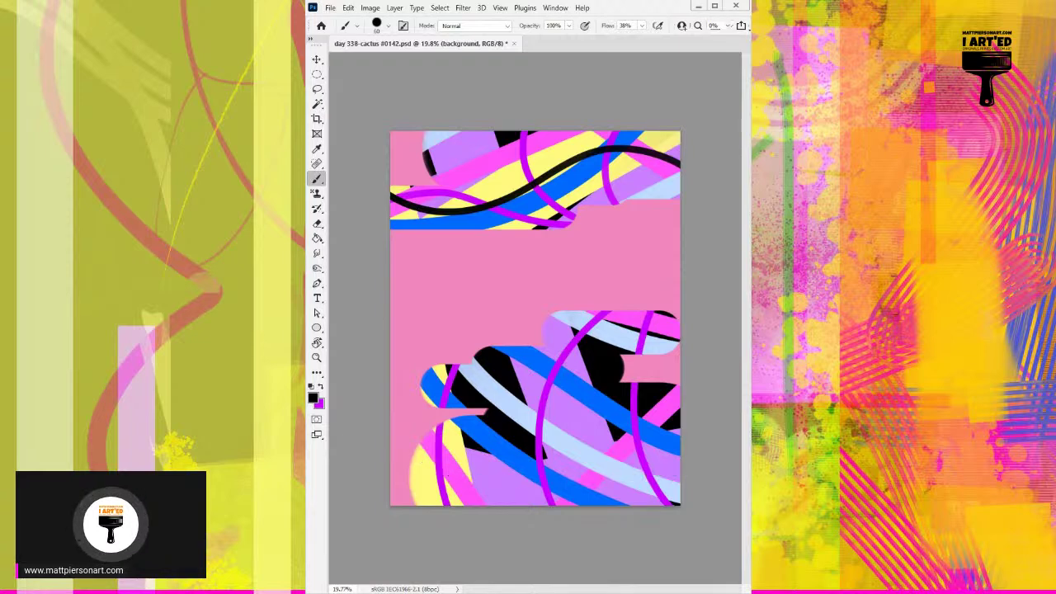
mouse_move(415, 447)
mouse_down()
mouse_move(533, 512)
mouse_move(681, 495)
mouse_up()
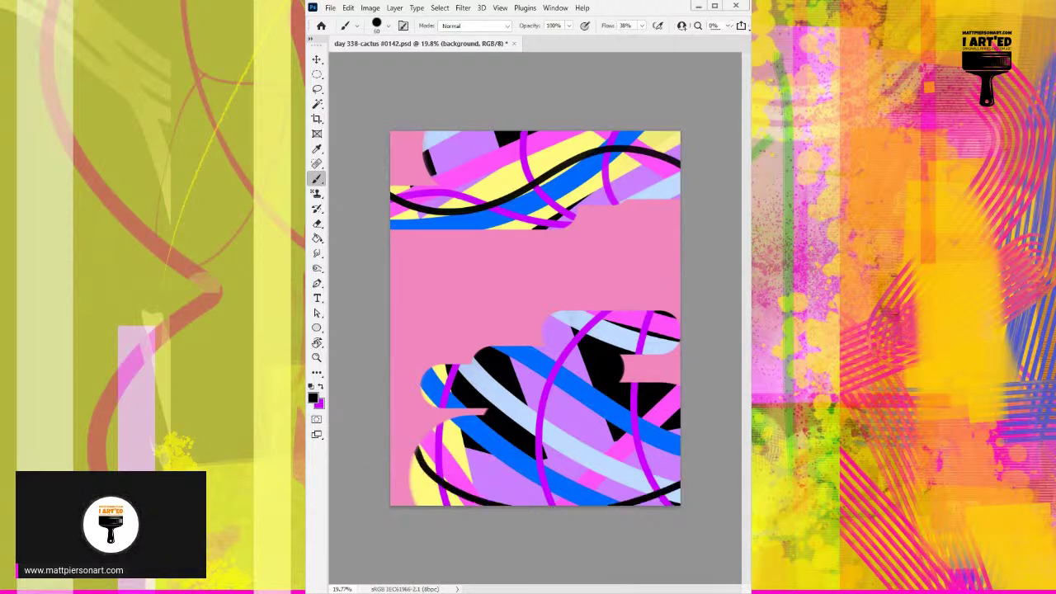
key(ctrl+z)
drag(421, 444, 690, 499)
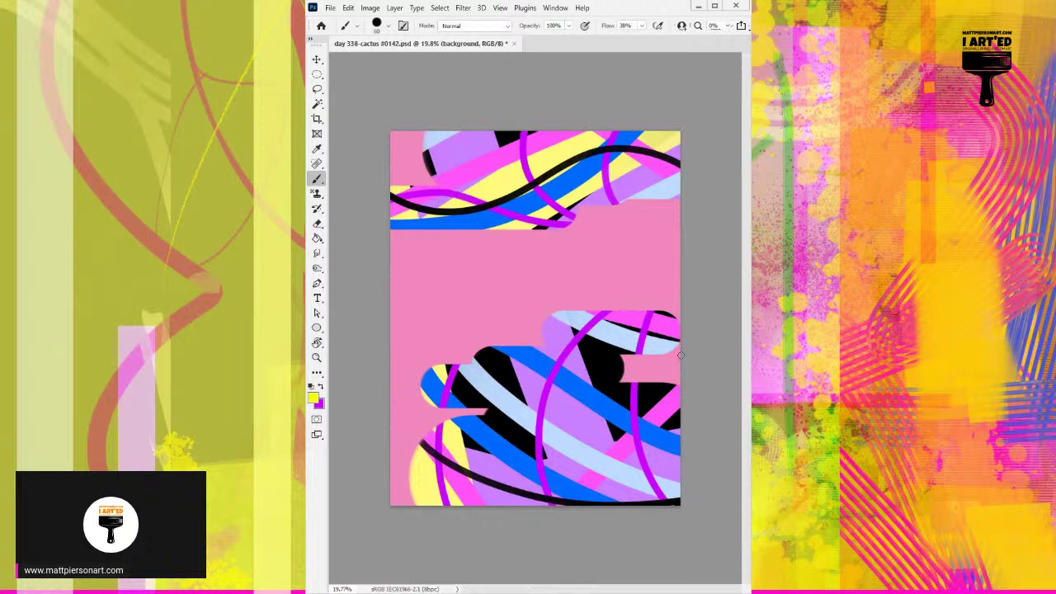
Paint thin bright yellow lines, two across the width of the lower shapes and three steep ones through the upper shapes.
drag(672, 430, 447, 368)
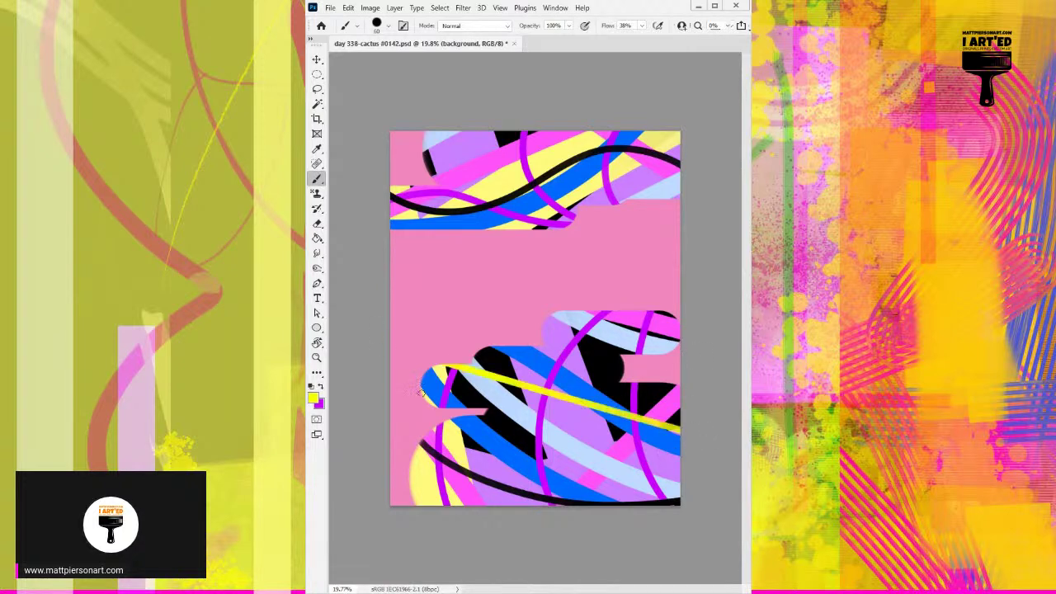
drag(421, 437, 681, 455)
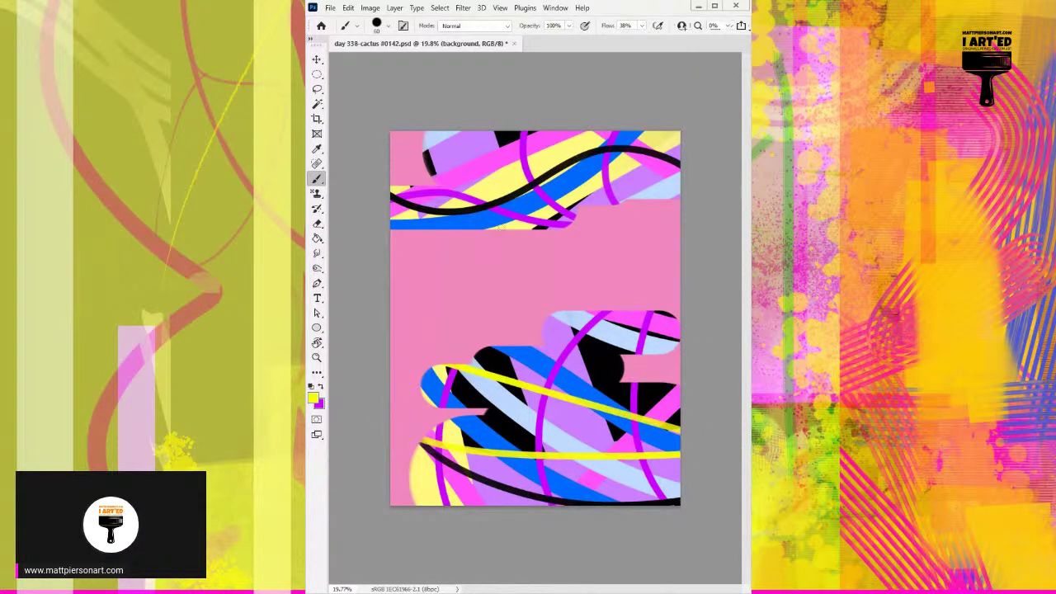
drag(482, 228, 551, 129)
drag(658, 199, 645, 98)
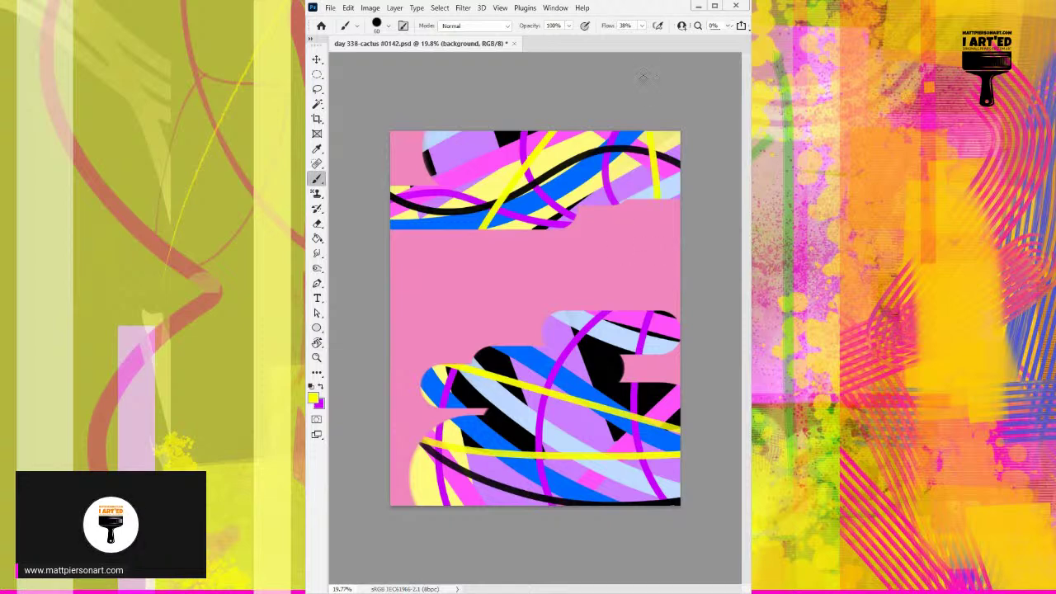
drag(461, 146, 339, 265)
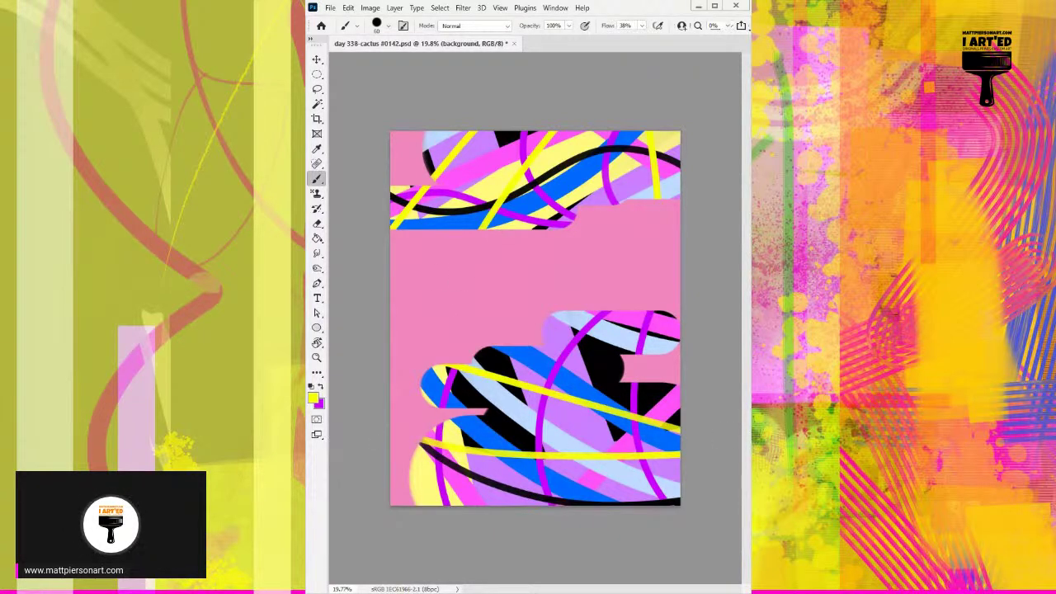
Make the line work layer active with the painted background hidden, and reduce the brush to 15 px.
key(alt+[)
key(alt+])
key(ctrl+)
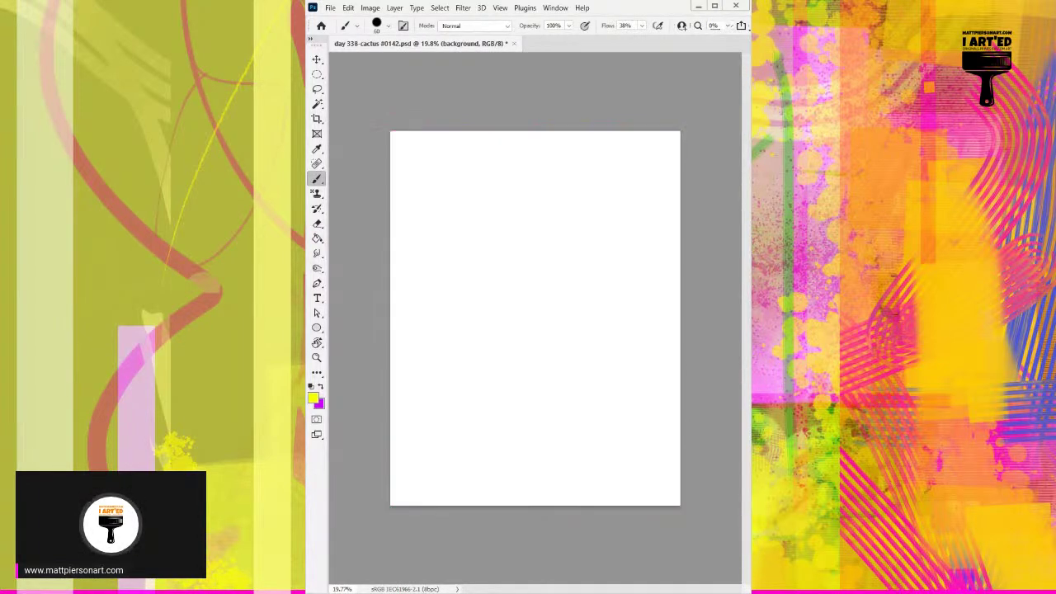
key(alt+])
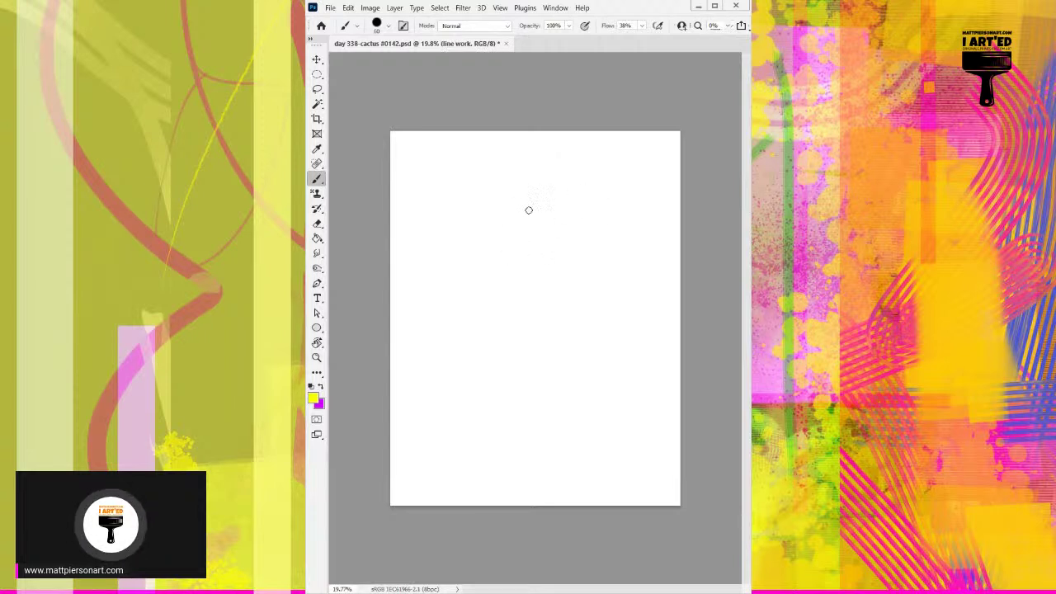
key(bracketleft)
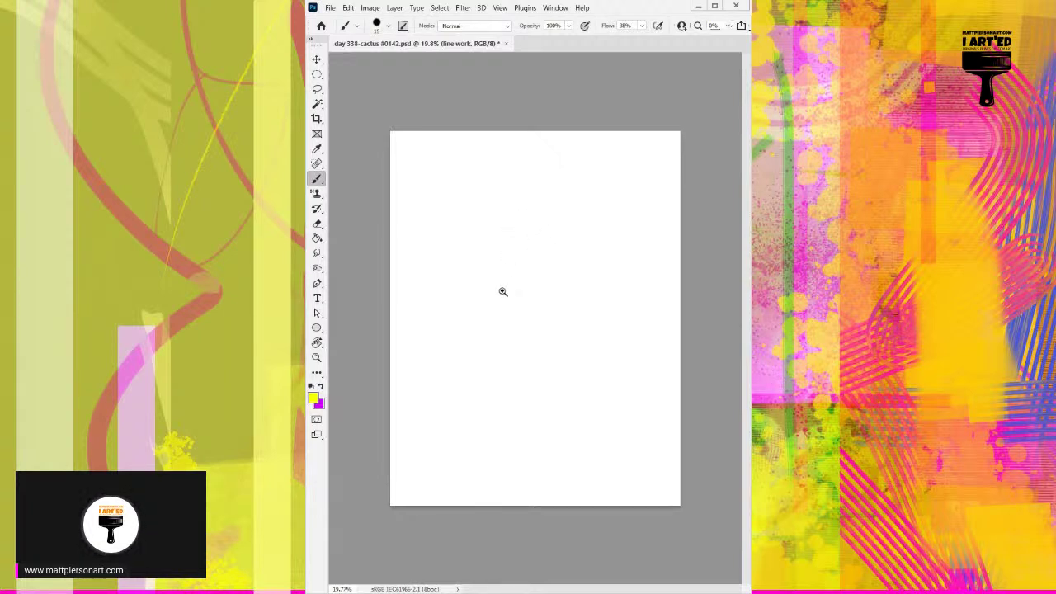
key(ctrl+plus)
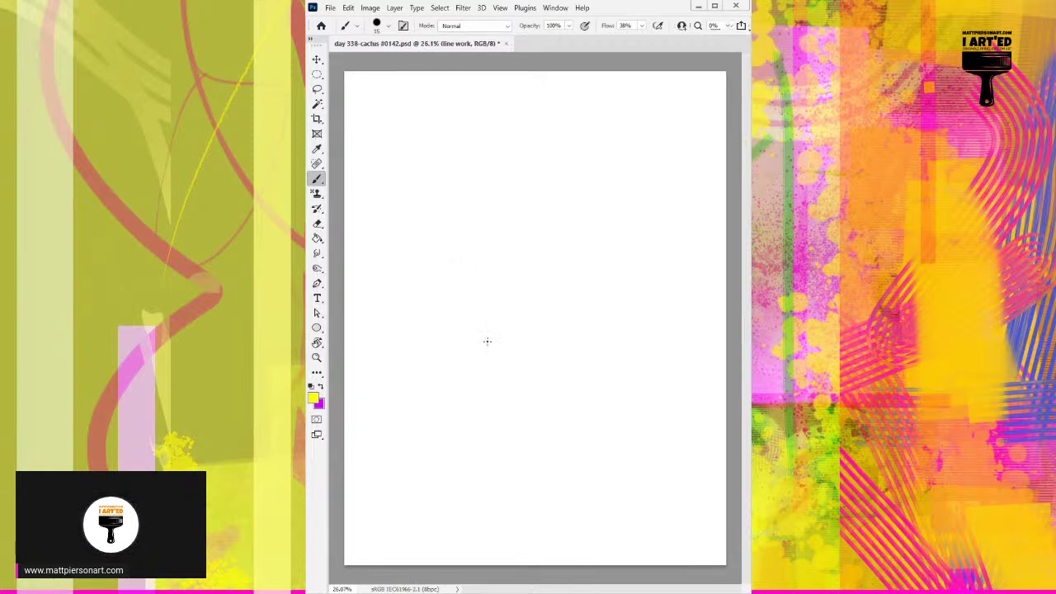
Switch to black and draw the cactus body as a tall oval in the canvas centre, undoing the unsuitable first strokes.
drag(487, 369, 469, 234)
key(ctrl+z)
key(d)
mouse_move(471, 334)
mouse_down()
mouse_move(462, 260)
mouse_move(490, 180)
mouse_move(538, 212)
mouse_up()
key(ctrl+z)
mouse_move(472, 368)
mouse_down()
mouse_move(458, 246)
mouse_move(492, 190)
mouse_move(551, 175)
mouse_move(583, 210)
mouse_move(588, 288)
mouse_move(562, 402)
mouse_up()
mouse_move(467, 364)
mouse_down()
mouse_move(480, 393)
mouse_move(541, 410)
mouse_up()
mouse_move(475, 384)
mouse_down()
mouse_move(516, 416)
mouse_move(568, 396)
mouse_move(548, 402)
mouse_move(570, 389)
mouse_move(582, 327)
mouse_up()
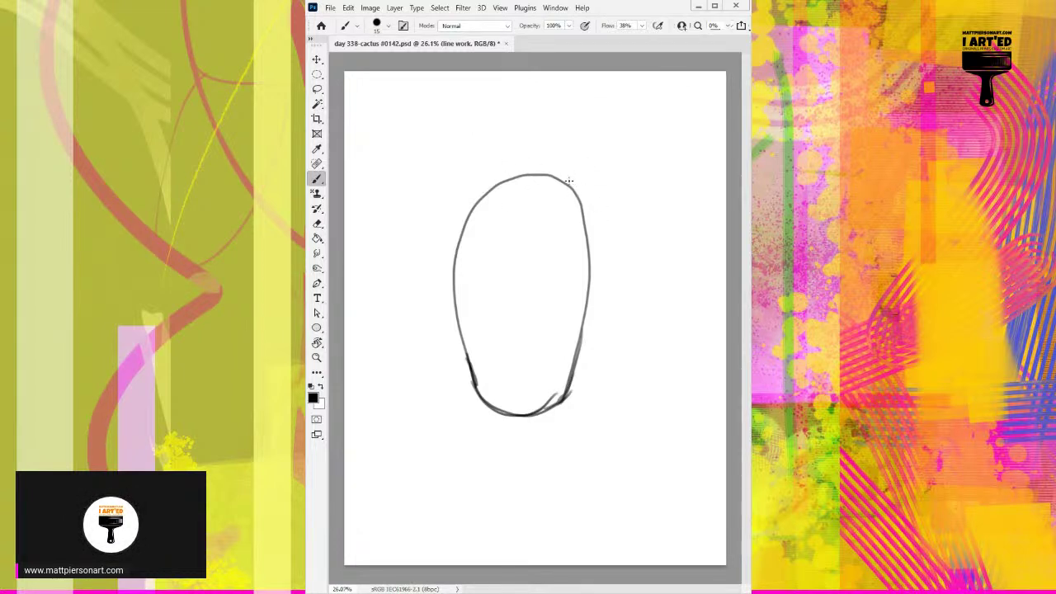
Draw two elongated rounded arms sprouting from the top of the cactus body, one on each side, undoing the unsuitable attempts.
mouse_move(566, 188)
mouse_down()
mouse_move(625, 130)
mouse_move(627, 149)
mouse_up()
key(ctrl+z)
mouse_move(559, 186)
mouse_down()
mouse_move(578, 144)
mouse_move(633, 123)
mouse_move(621, 160)
mouse_move(572, 217)
mouse_up()
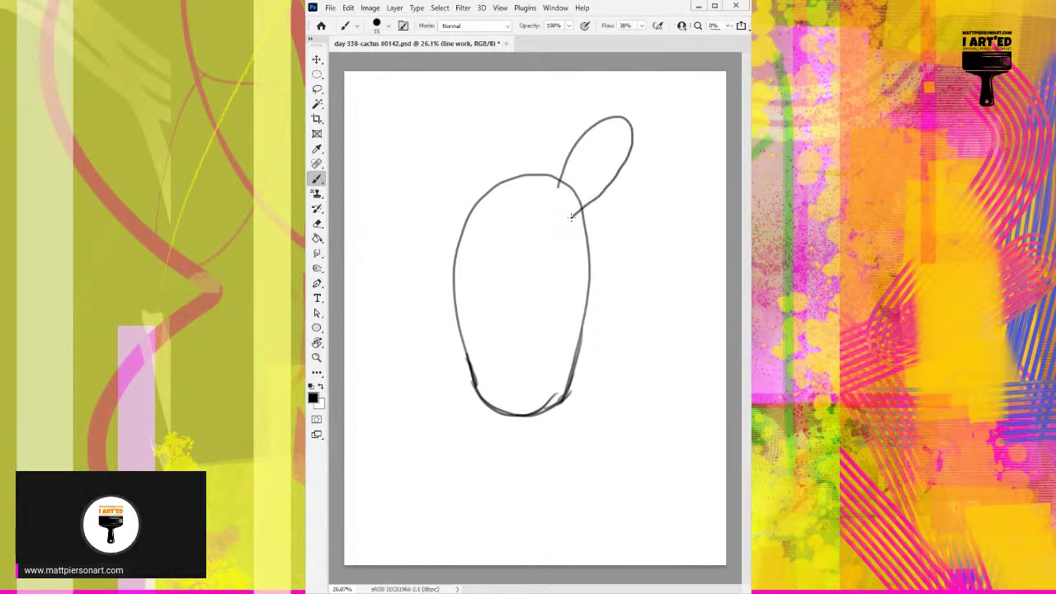
mouse_move(477, 208)
mouse_down()
mouse_move(455, 155)
mouse_move(475, 99)
mouse_move(460, 113)
mouse_move(490, 115)
mouse_move(497, 135)
mouse_move(498, 194)
mouse_move(445, 178)
mouse_move(433, 130)
mouse_move(445, 104)
mouse_move(465, 103)
mouse_move(484, 129)
mouse_move(495, 195)
mouse_up()
key(ctrl+z)
key(ctrl+z)
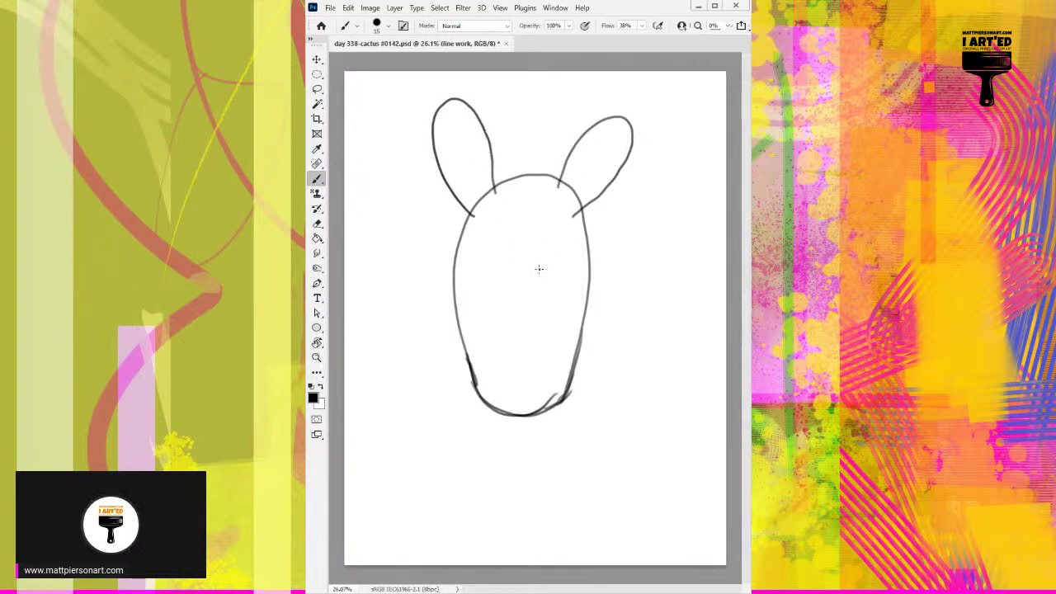
Draw a small face of two dot eyes and a W-shaped mouth on the lower body, undoing the unsuitable mouth attempts.
click(501, 301)
mouse_move(490, 316)
mouse_down()
mouse_move(509, 337)
mouse_move(544, 338)
mouse_move(553, 311)
mouse_up()
key(ctrl+z)
mouse_move(485, 329)
mouse_down()
mouse_move(511, 343)
mouse_move(551, 323)
mouse_move(547, 303)
mouse_move(557, 336)
mouse_move(490, 336)
mouse_move(559, 314)
mouse_up()
key(ctrl+z)
key(ctrl+z)
mouse_move(493, 312)
mouse_down()
mouse_move(508, 341)
mouse_move(519, 324)
mouse_move(524, 335)
mouse_move(555, 312)
mouse_up()
key(ctrl+z)
mouse_move(493, 318)
mouse_down()
mouse_move(507, 347)
mouse_move(523, 328)
mouse_move(505, 329)
mouse_move(485, 307)
mouse_move(546, 313)
mouse_up()
key(ctrl+z)
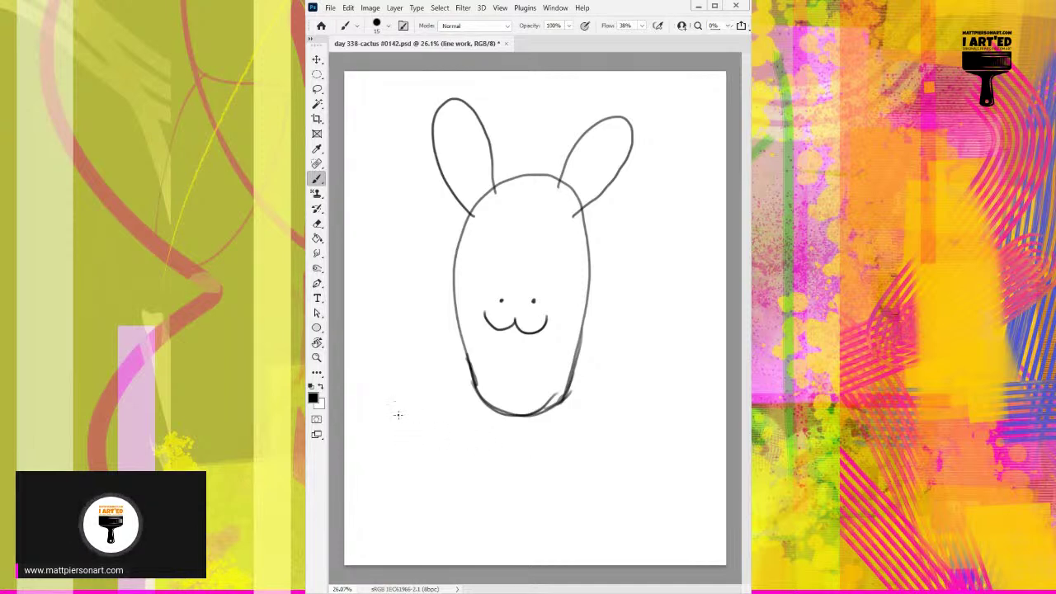
Draw the long front face of a box-shaped pot below the body and the rear-left edge of its top.
drag(396, 416, 506, 450)
key(ctrl+z)
mouse_move(391, 415)
mouse_down()
mouse_move(574, 469)
mouse_move(575, 520)
mouse_up()
mouse_move(391, 414)
mouse_down()
mouse_move(392, 468)
mouse_move(576, 519)
mouse_up()
drag(391, 416, 496, 376)
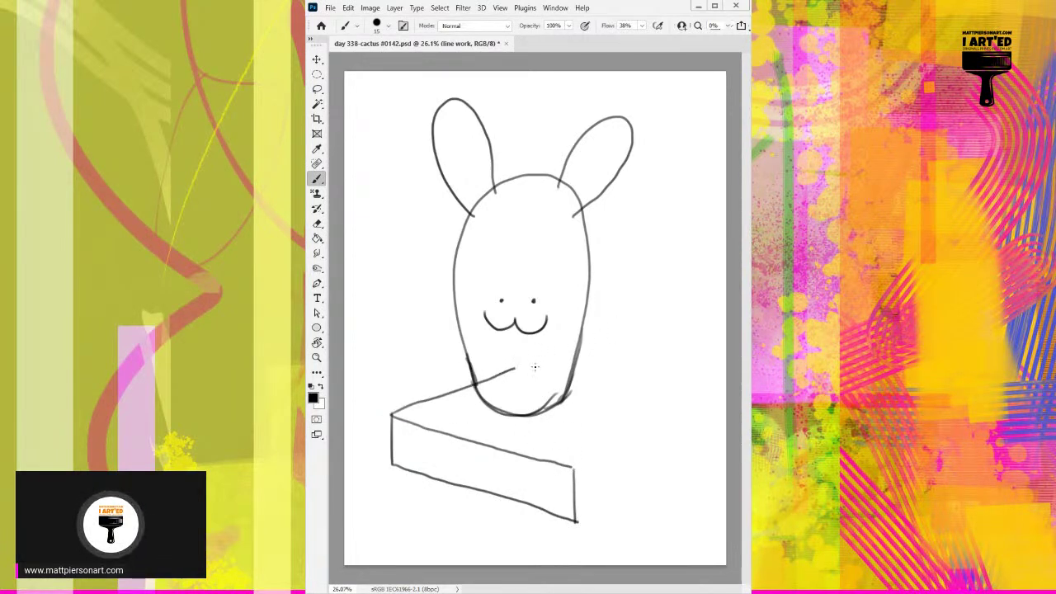
Complete the box pot with its remaining top edges and right side, and reinforce the lower front edge.
scroll(529, 371, up, 1)
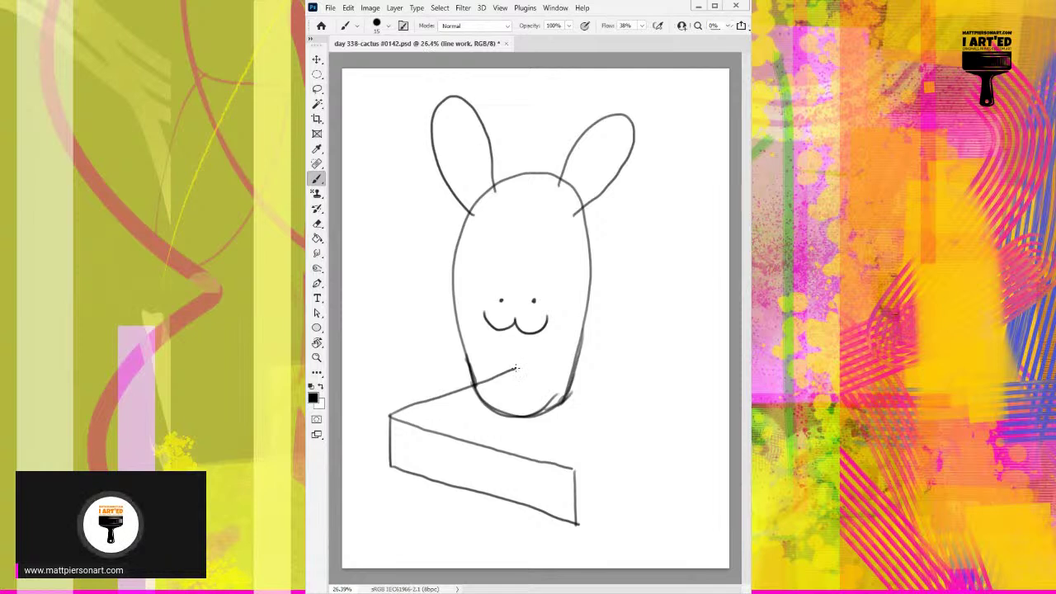
mouse_move(515, 370)
mouse_down()
mouse_move(655, 395)
mouse_move(576, 465)
mouse_up()
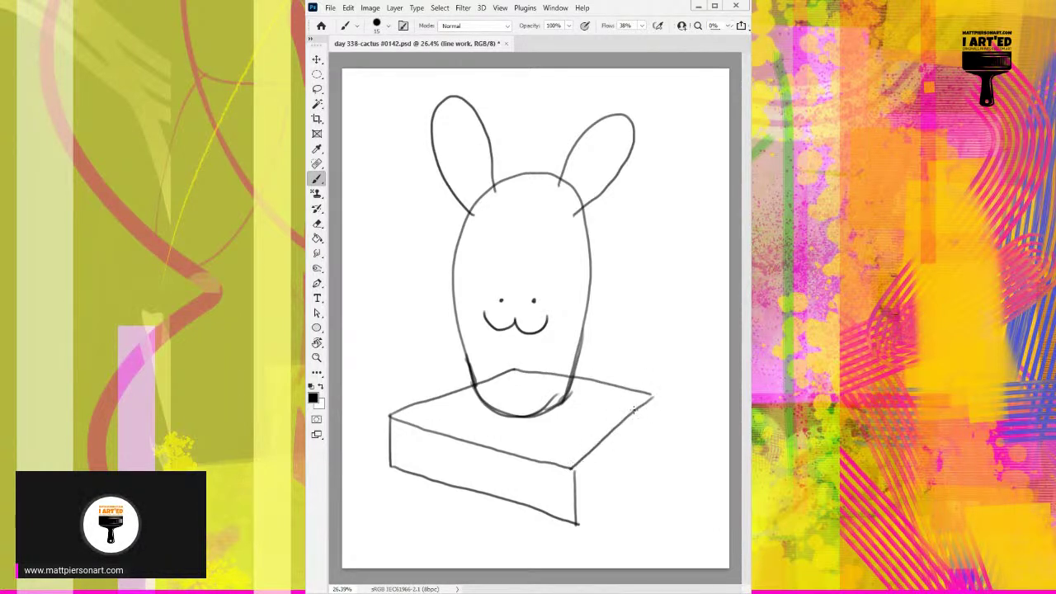
mouse_move(653, 398)
mouse_down()
mouse_move(652, 449)
mouse_move(652, 439)
mouse_move(575, 530)
mouse_move(571, 473)
mouse_up()
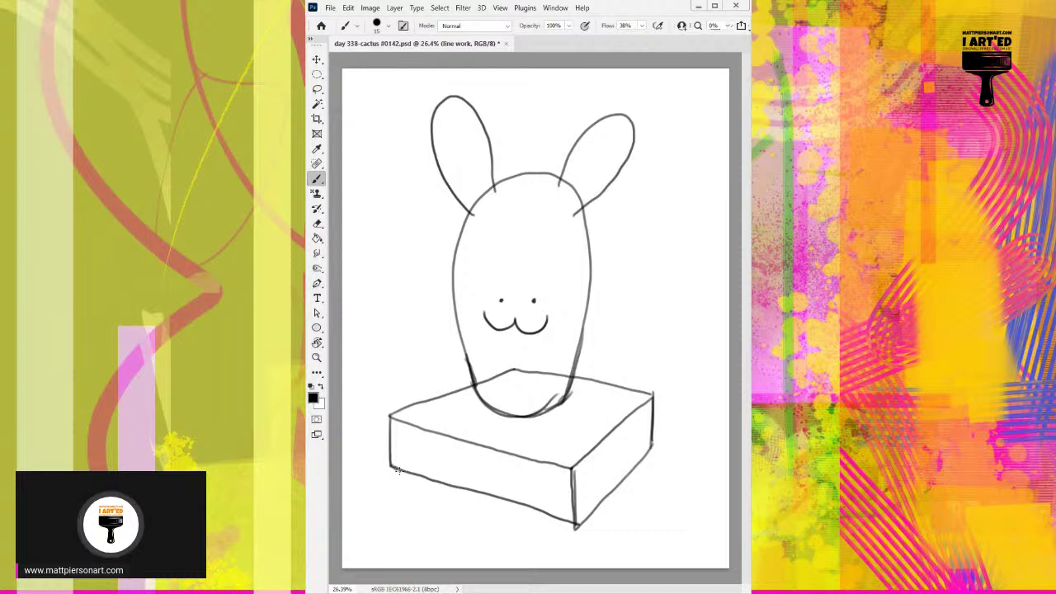
mouse_move(452, 487)
mouse_down()
mouse_move(576, 525)
mouse_move(509, 501)
mouse_up()
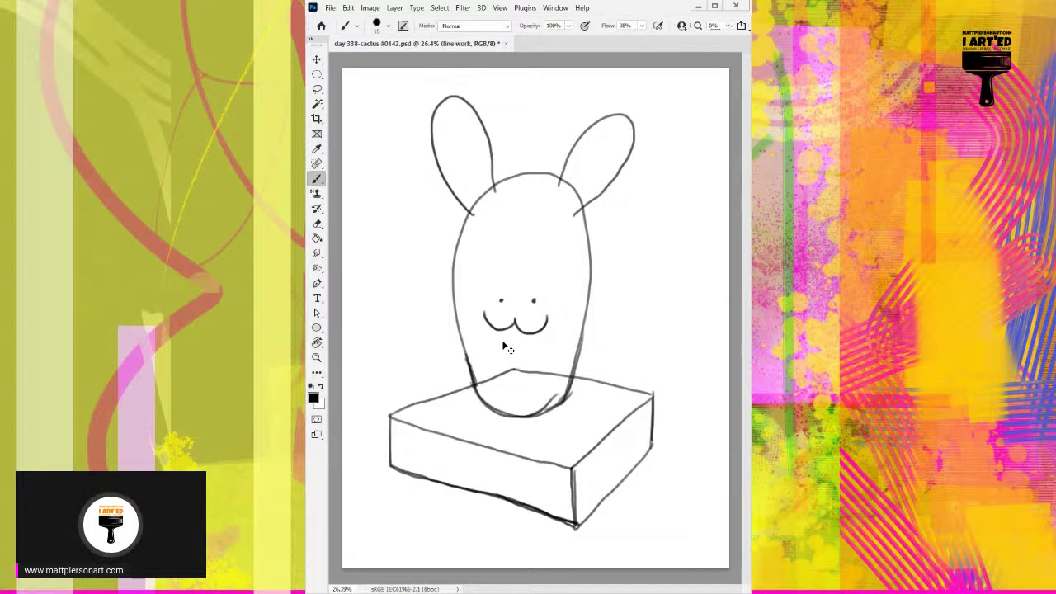
Centre the line drawing on the canvas with Free Transform, at X 1275 px and Y 1650 px, and return to the brush.
key(ctrl+t)
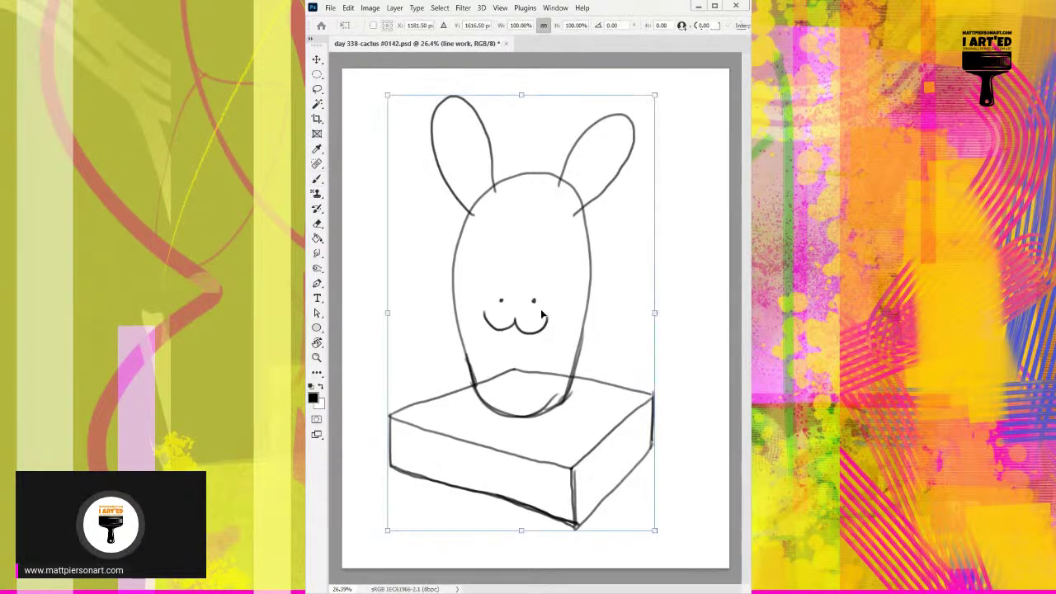
mouse_move(520, 331)
mouse_down()
mouse_move(537, 316)
mouse_move(532, 337)
mouse_up()
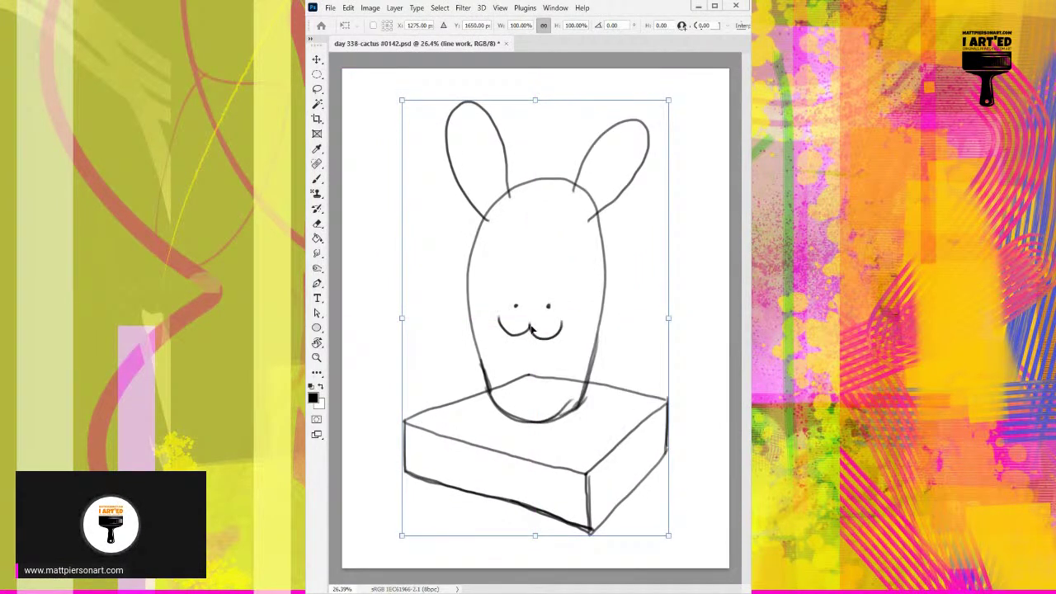
key(Return)
key(b)
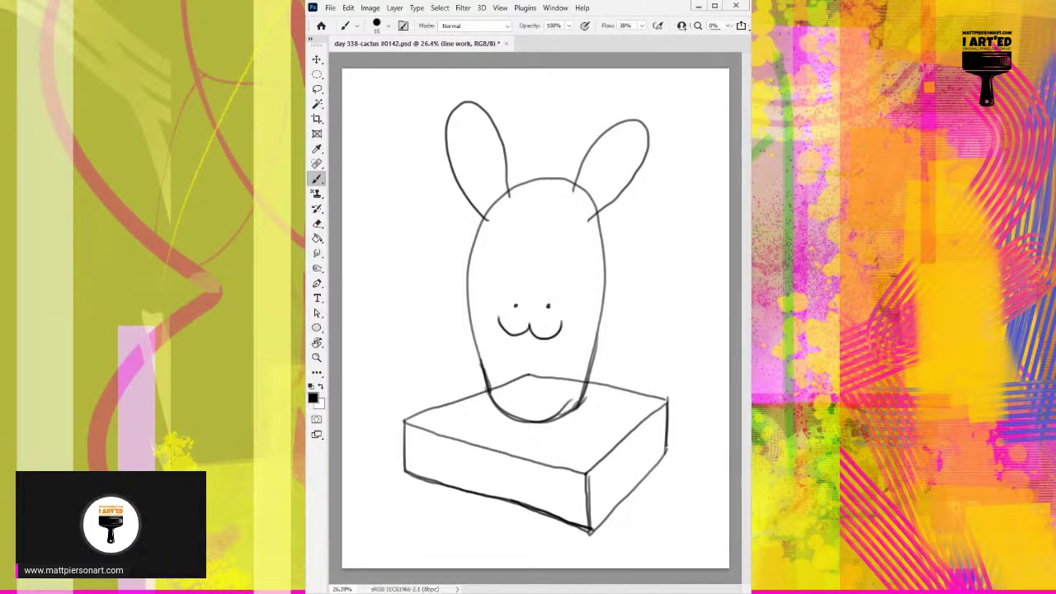
Lasso the eyes and mouth and cut and paste them onto their own layer, placed slightly further right on the body.
click(317, 74)
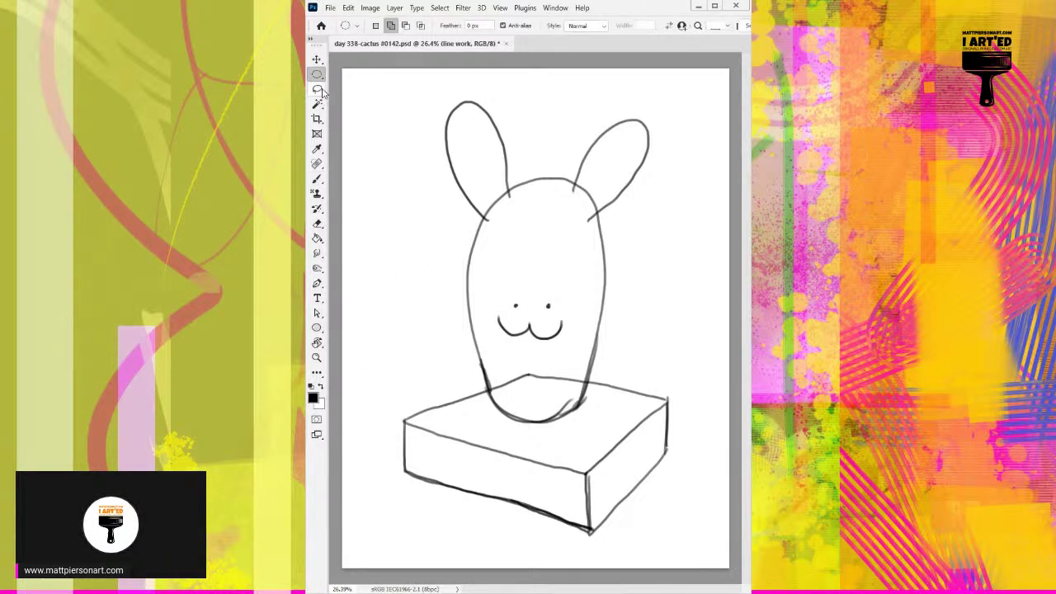
click(319, 90)
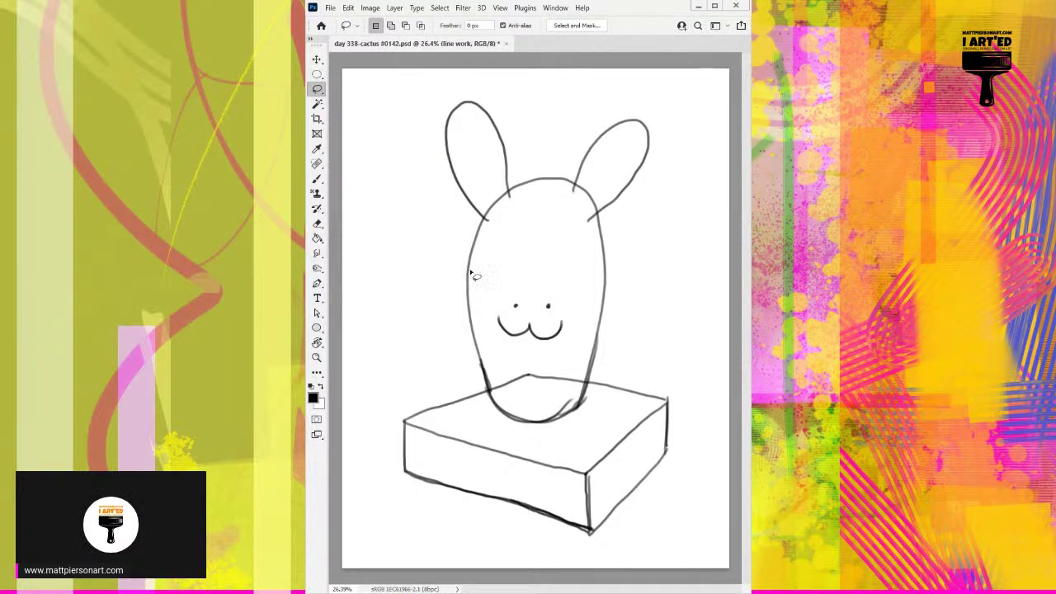
mouse_move(524, 348)
mouse_down()
mouse_move(490, 326)
mouse_move(508, 285)
mouse_move(565, 289)
mouse_move(577, 326)
mouse_move(520, 349)
mouse_up()
key(ctrl+x)
key(ctrl+v)
click(318, 373)
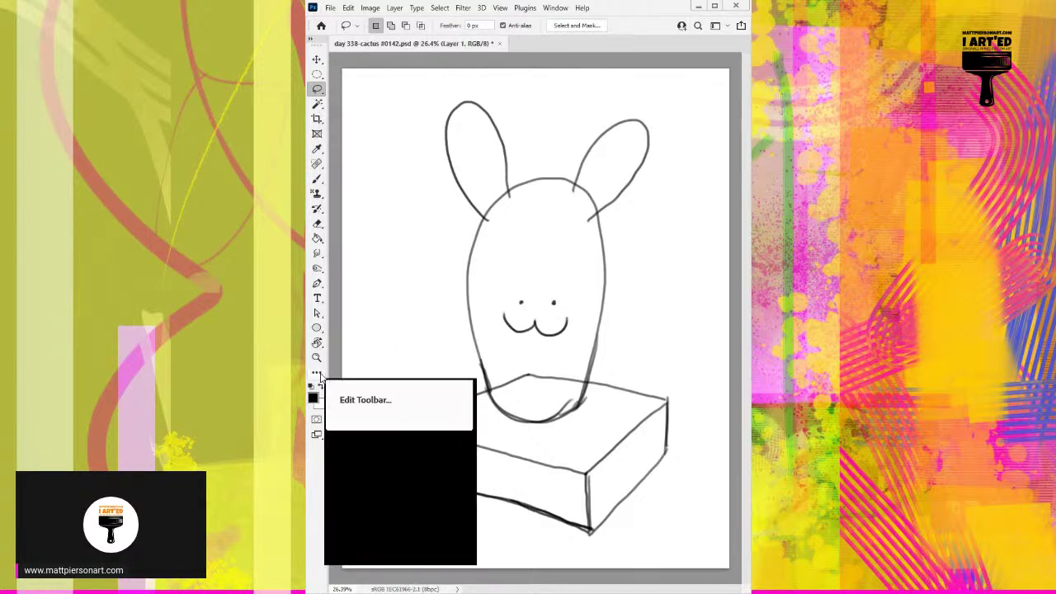
key(ctrl+z)
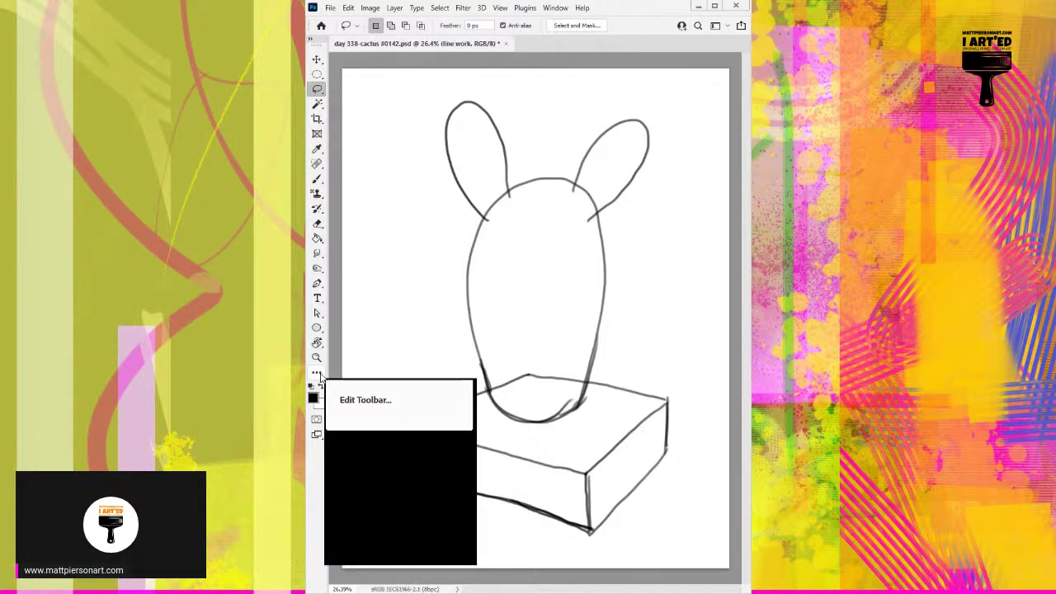
key(ctrl+z)
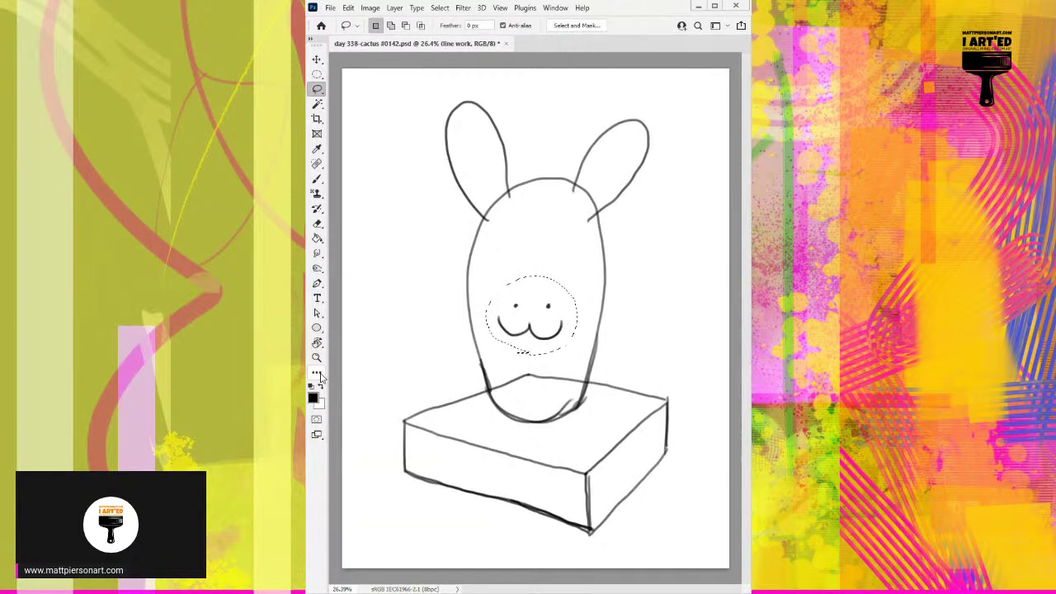
key(ctrl+z)
key(ctrl+shift+z)
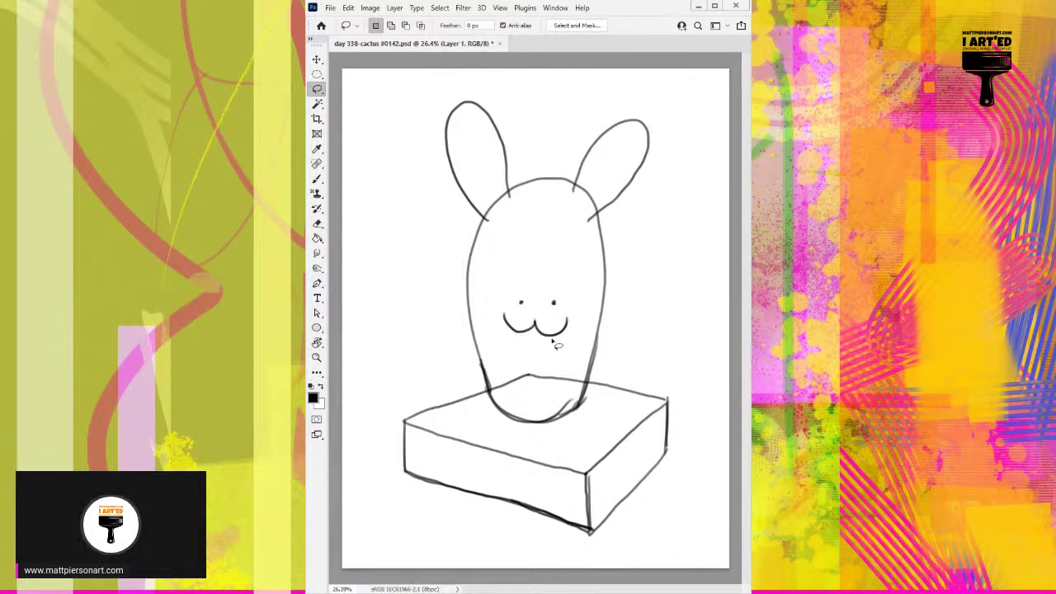
Set up a layer named pot with a brown painting colour and enlarge the brush to 300 px.
scroll(551, 343, down, 3)
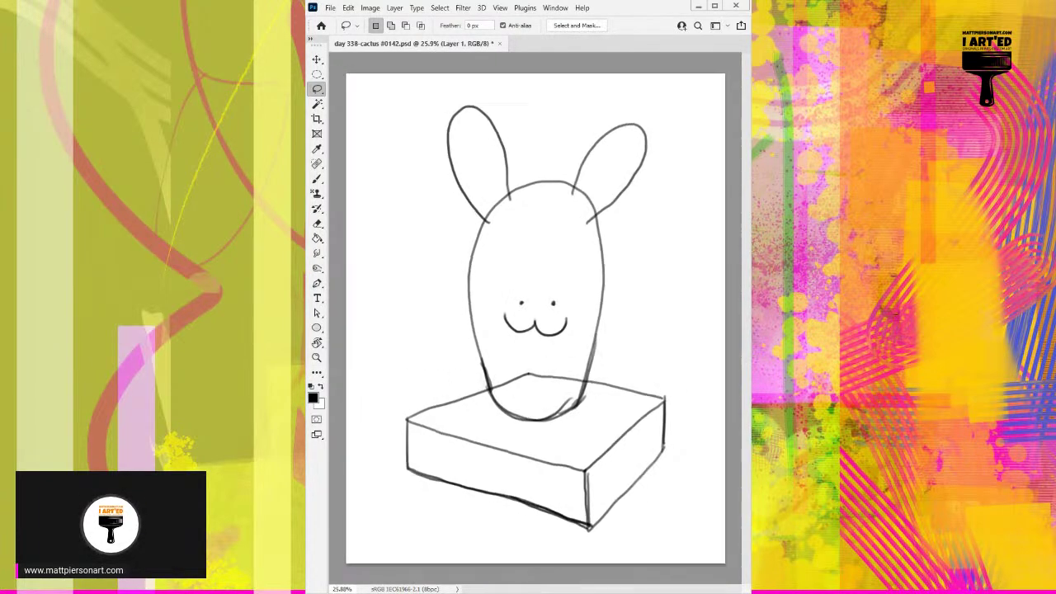
key(b)
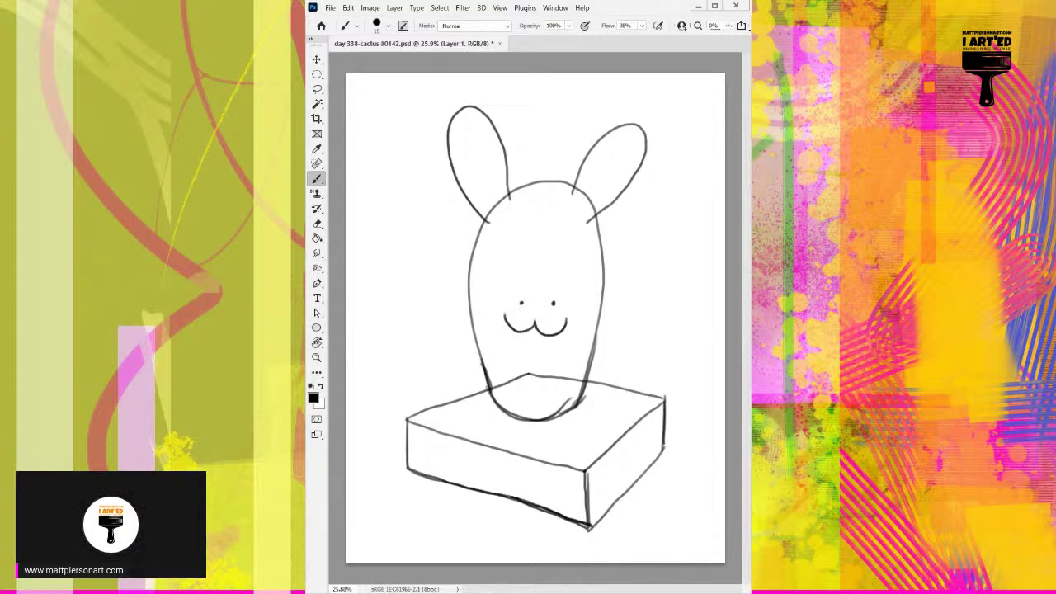
key(Return)
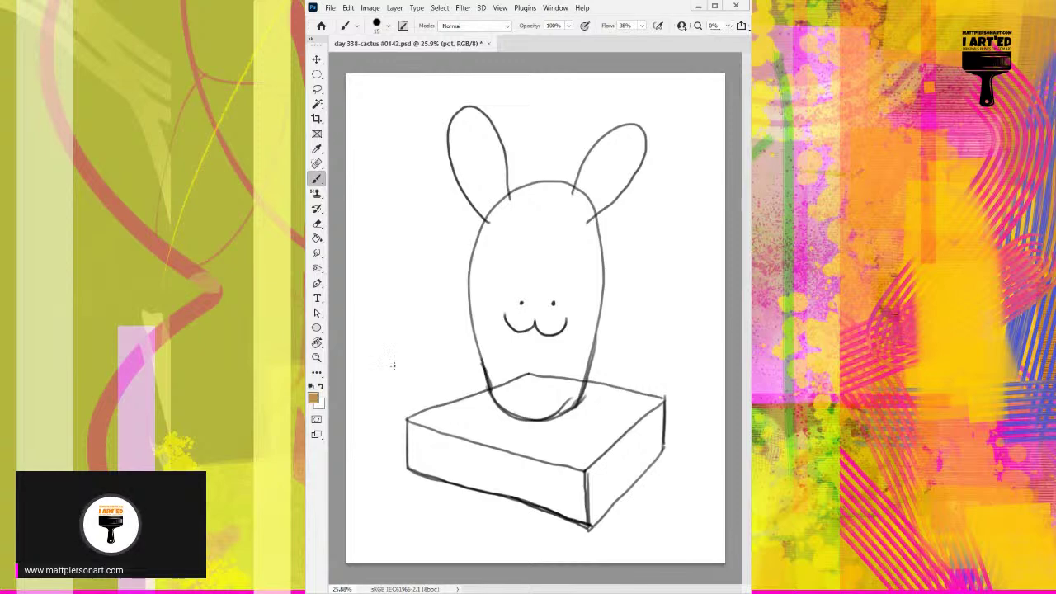
key(])
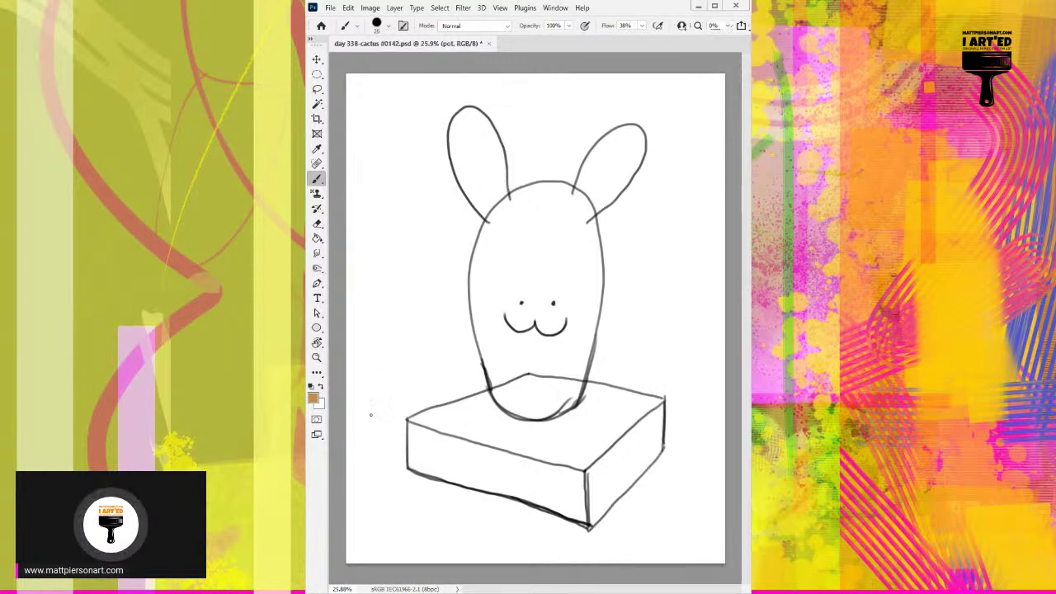
key(])
key(])
key(])
key(])
key(])
key(])
key(])
key(])
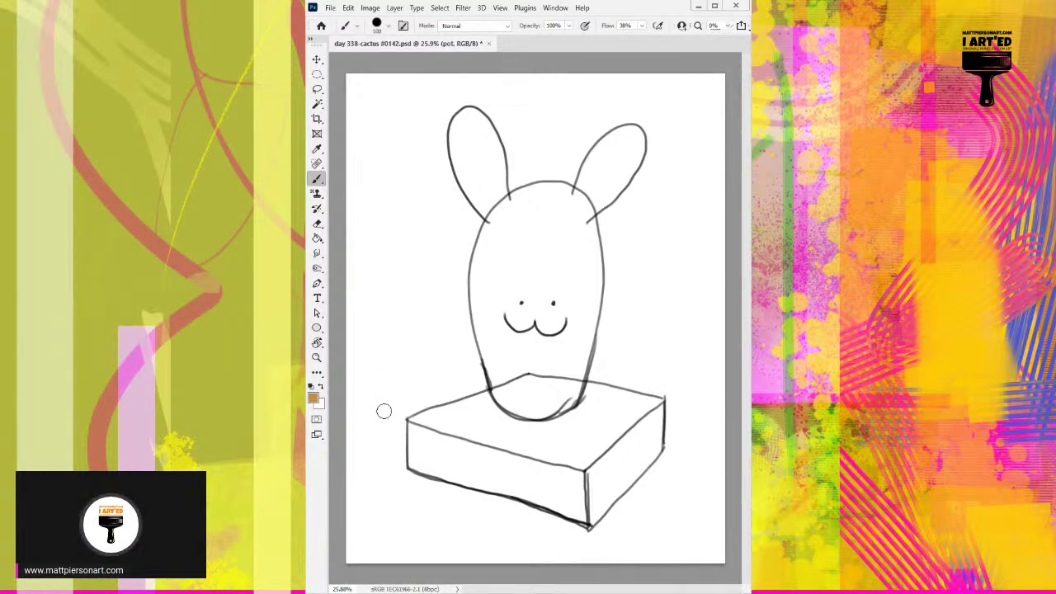
key(])
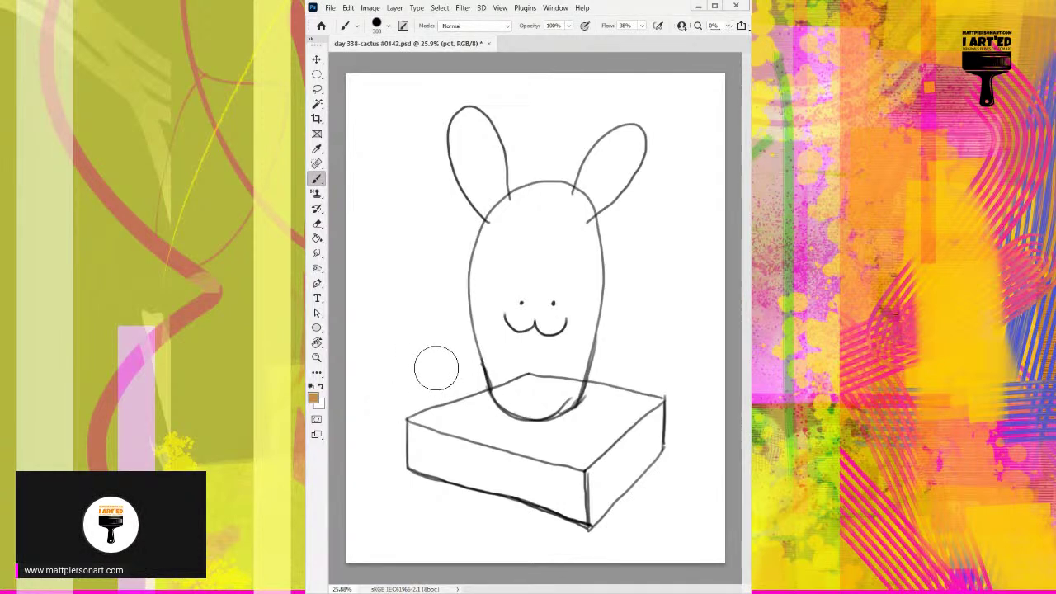
Undo a first narrow brown stroke, enlarge the brush to 500 px and cover the whole pot with darker brown paint.
mouse_move(412, 413)
mouse_down()
mouse_move(415, 471)
mouse_move(583, 521)
mouse_up()
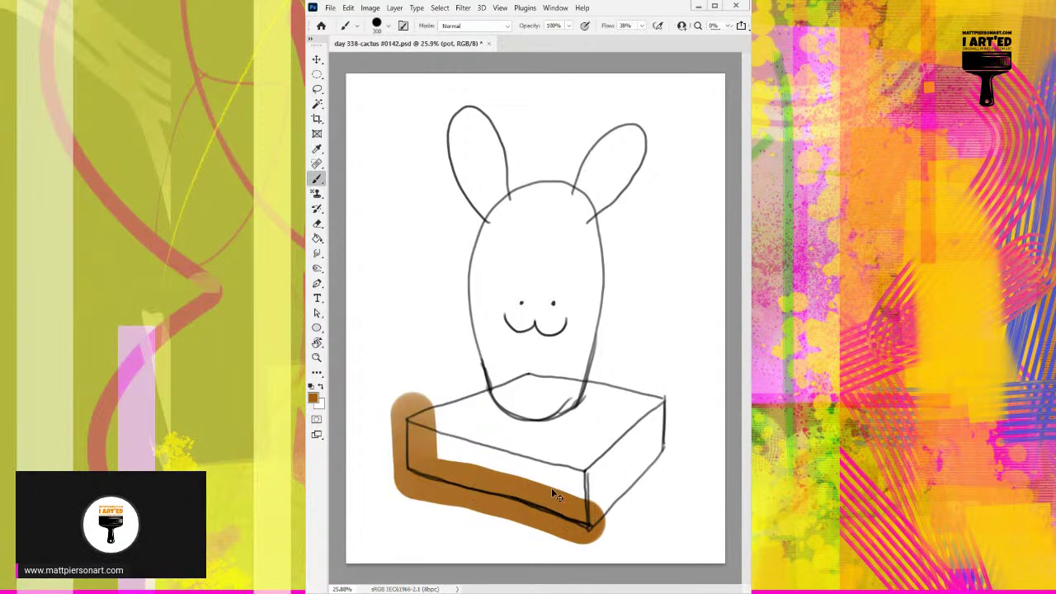
key(ctrl+z)
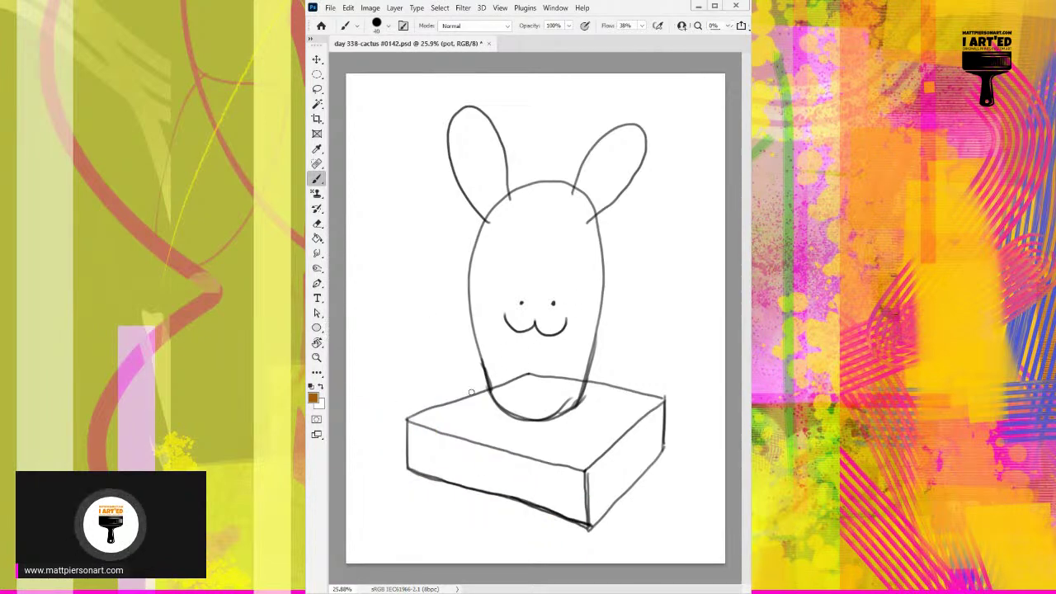
key(bracketright)
key(bracketright)
key(bracketright)
key(bracketright)
key(bracketright)
key(bracketright)
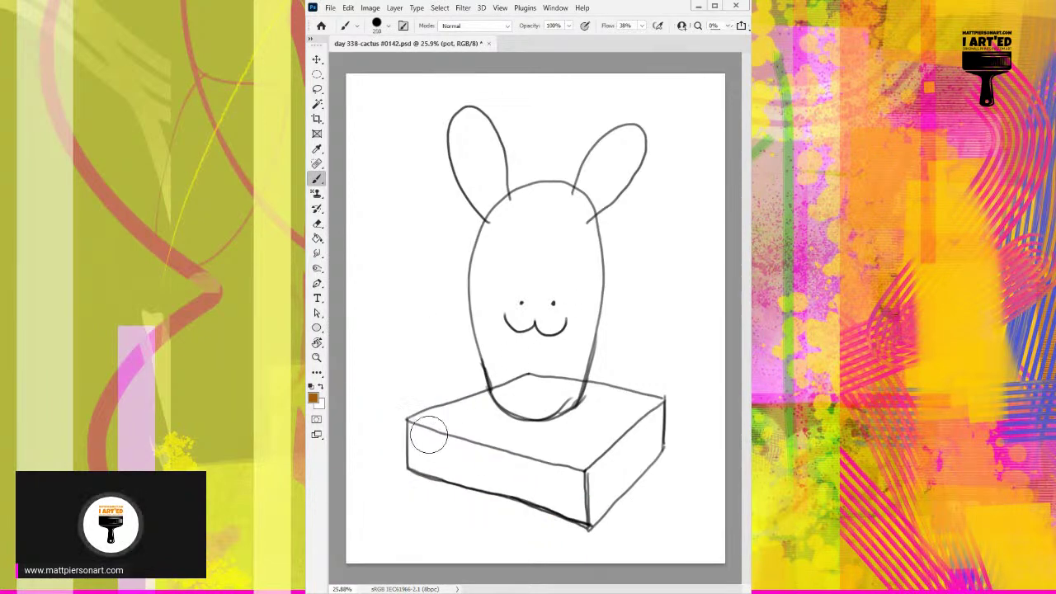
key(bracketright)
key(bracketright)
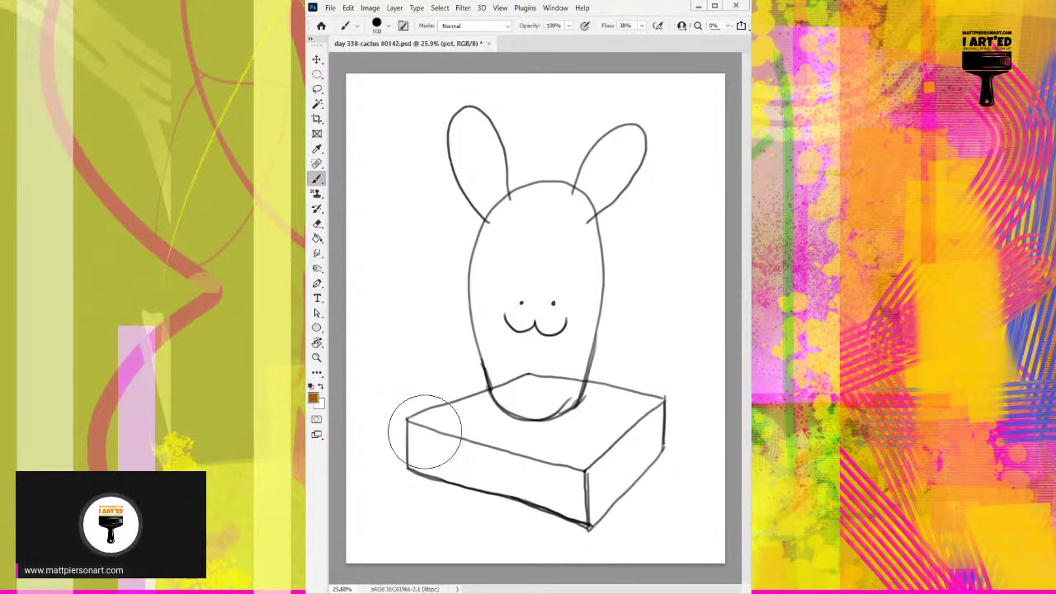
mouse_move(421, 416)
mouse_down()
mouse_move(423, 458)
mouse_move(570, 512)
mouse_move(619, 475)
mouse_move(666, 419)
mouse_move(547, 384)
mouse_move(441, 408)
mouse_move(503, 404)
mouse_move(466, 431)
mouse_move(503, 449)
mouse_move(583, 425)
mouse_up()
Erase the brown overspill around the pot's outline with straight 200 px eraser strokes along each outer edge.
key(e)
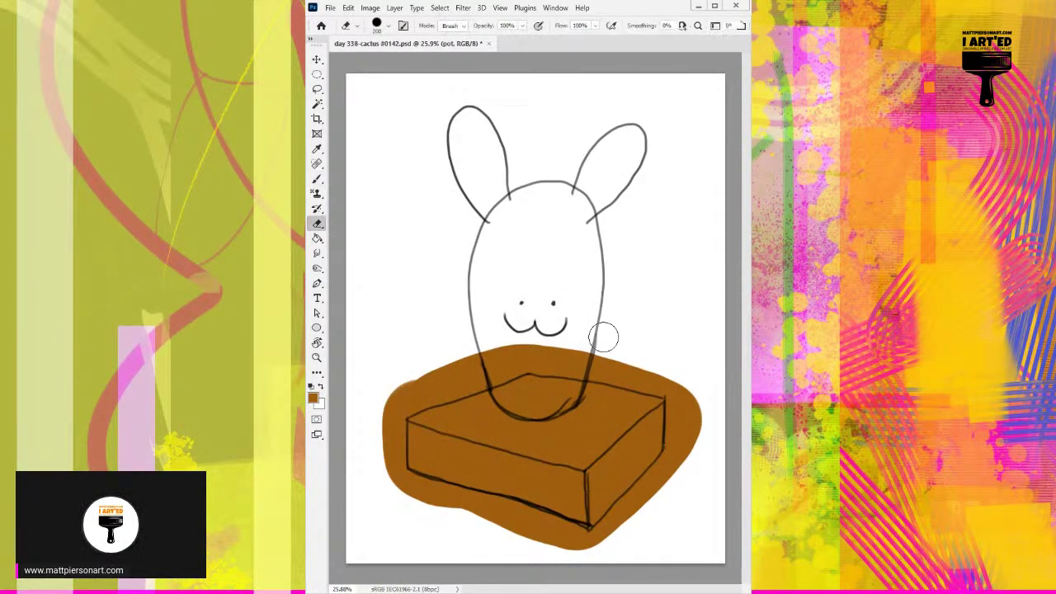
click(671, 385)
shift+click(538, 360)
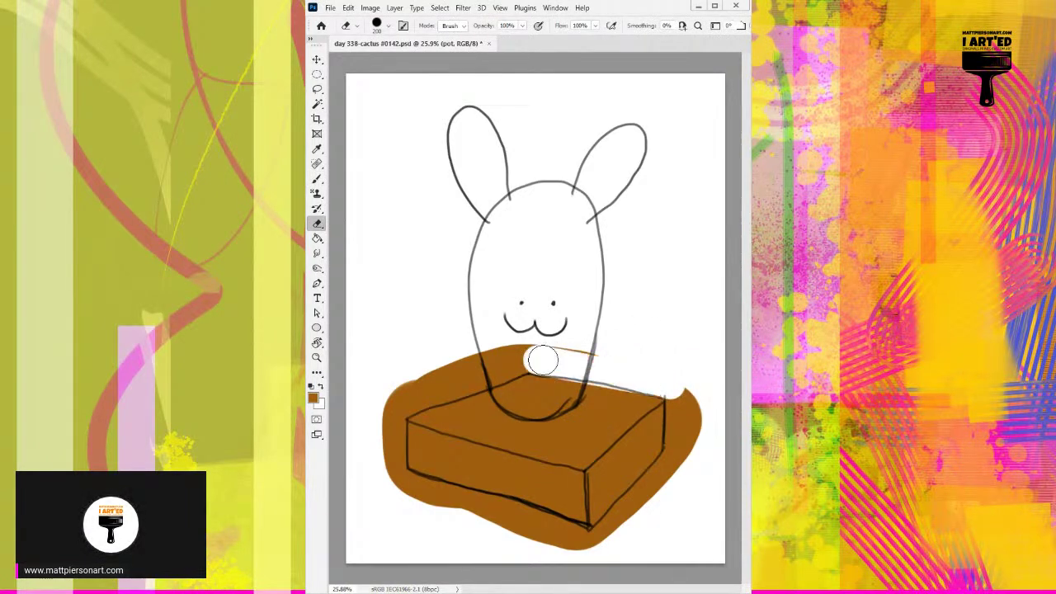
click(682, 404)
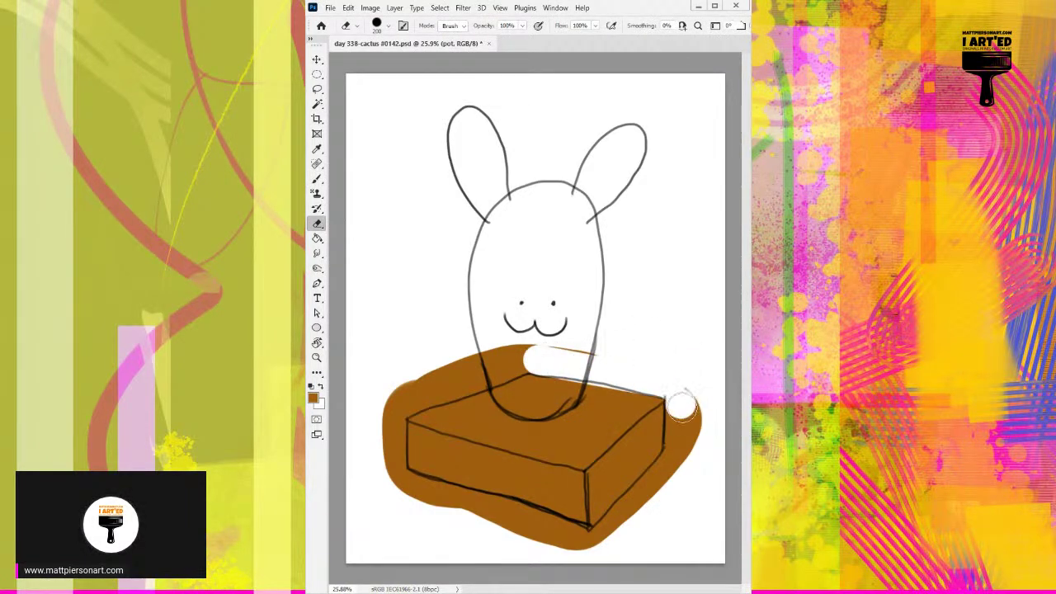
shift+click(682, 450)
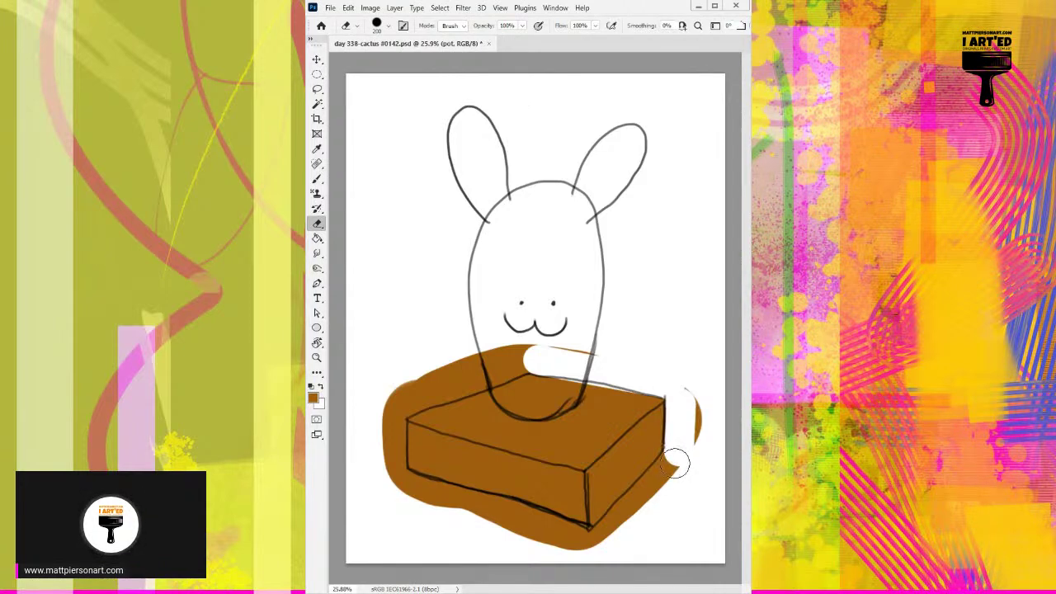
shift+click(600, 548)
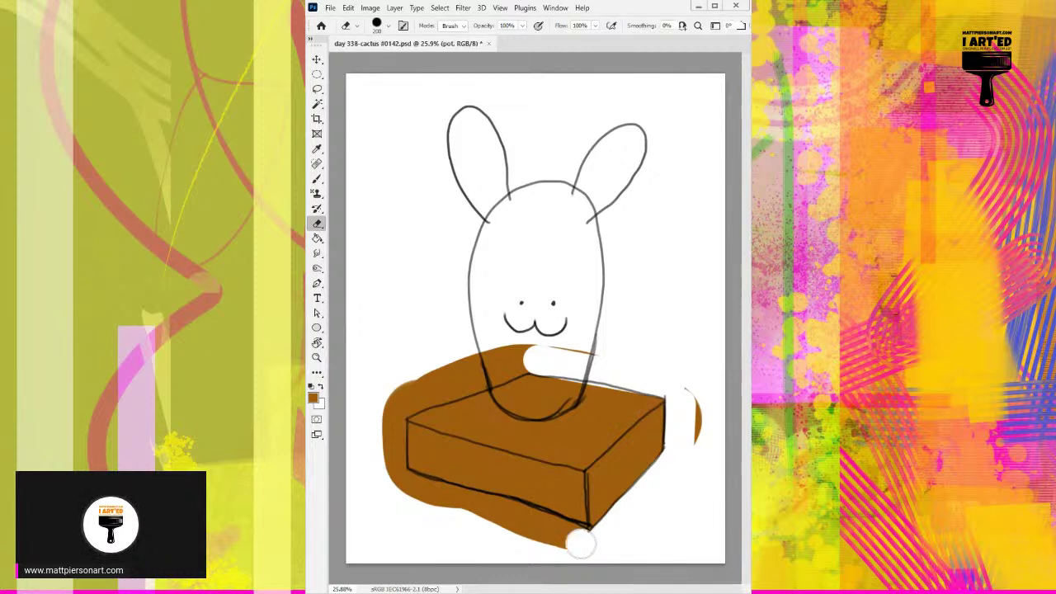
shift+click(397, 483)
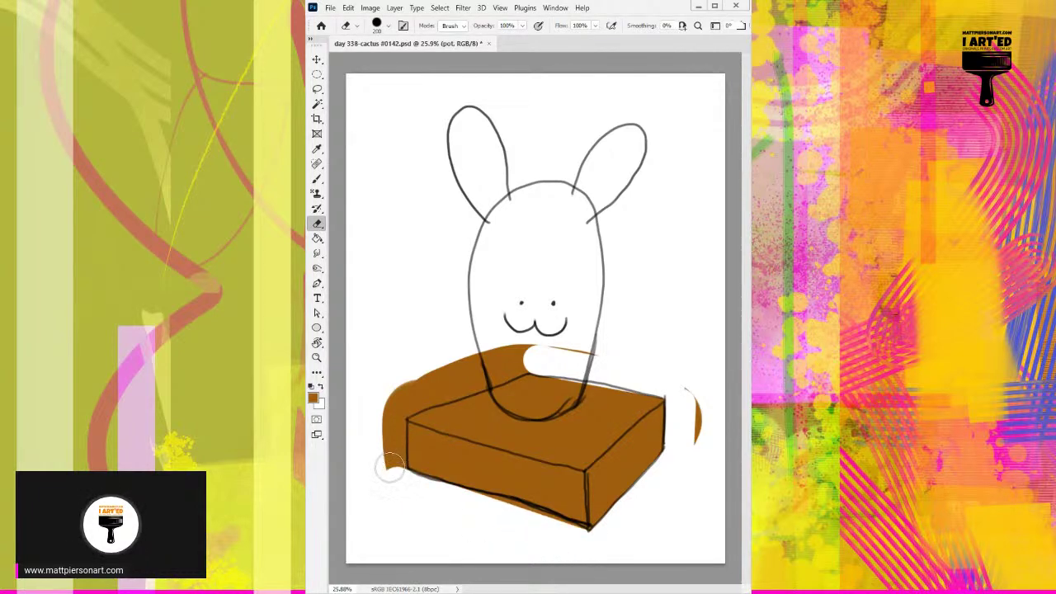
shift+click(389, 415)
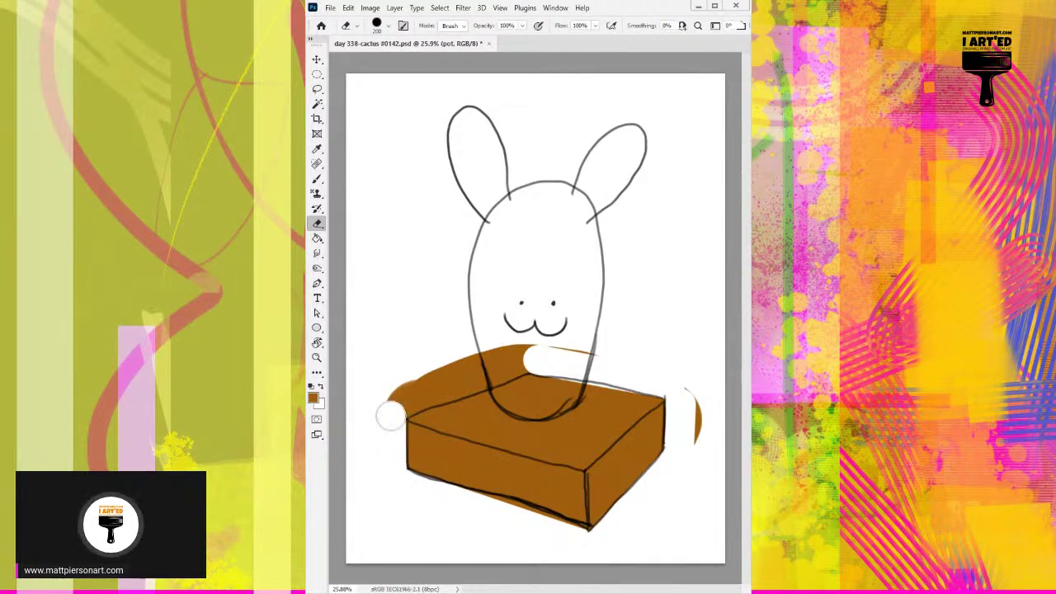
shift+click(534, 355)
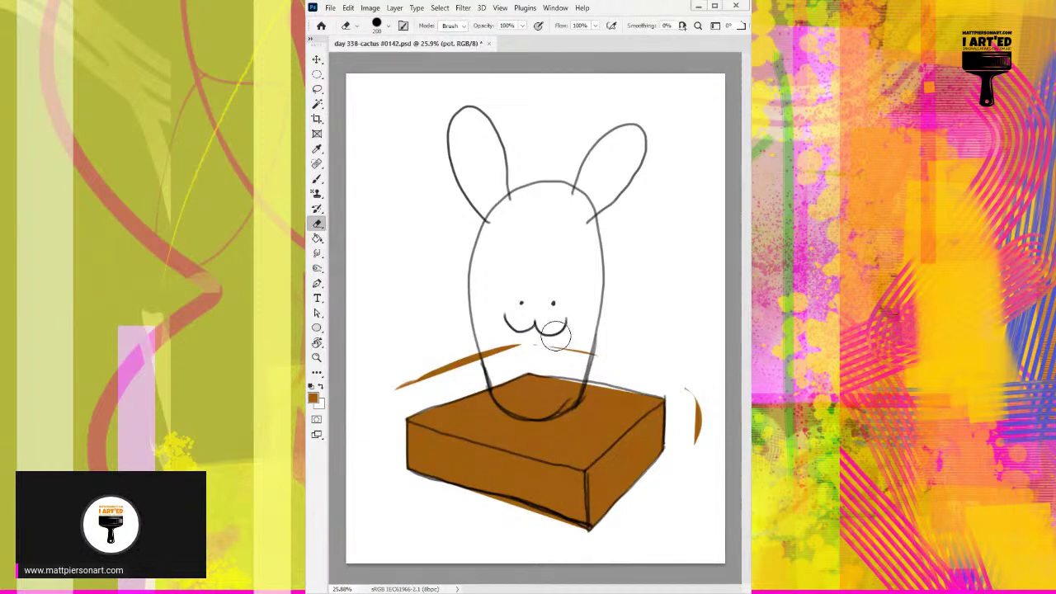
shift+click(410, 383)
Enlarge the eraser to 500 px and clear the leftover brown slivers above and beside the pot.
key(bracketright)
key(bracketright)
key(bracketright)
key(bracketright)
click(586, 336)
mouse_move(688, 365)
mouse_down()
mouse_move(711, 378)
mouse_move(713, 420)
mouse_up()
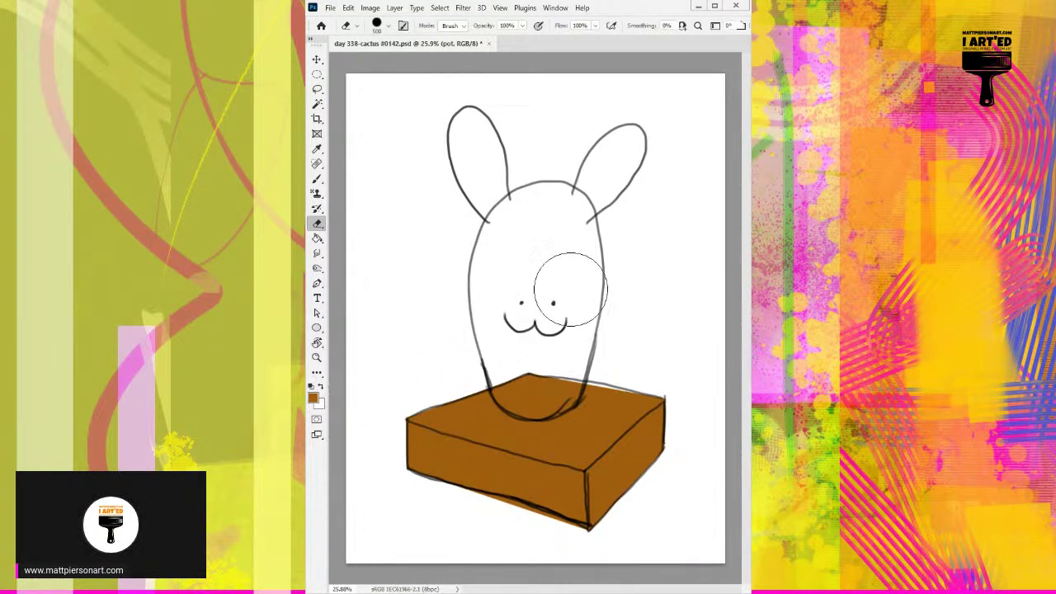
Set up a layer named sand with a pale sandy yellow and paint over the pot's top face with the 500 px brush.
click(297, 372)
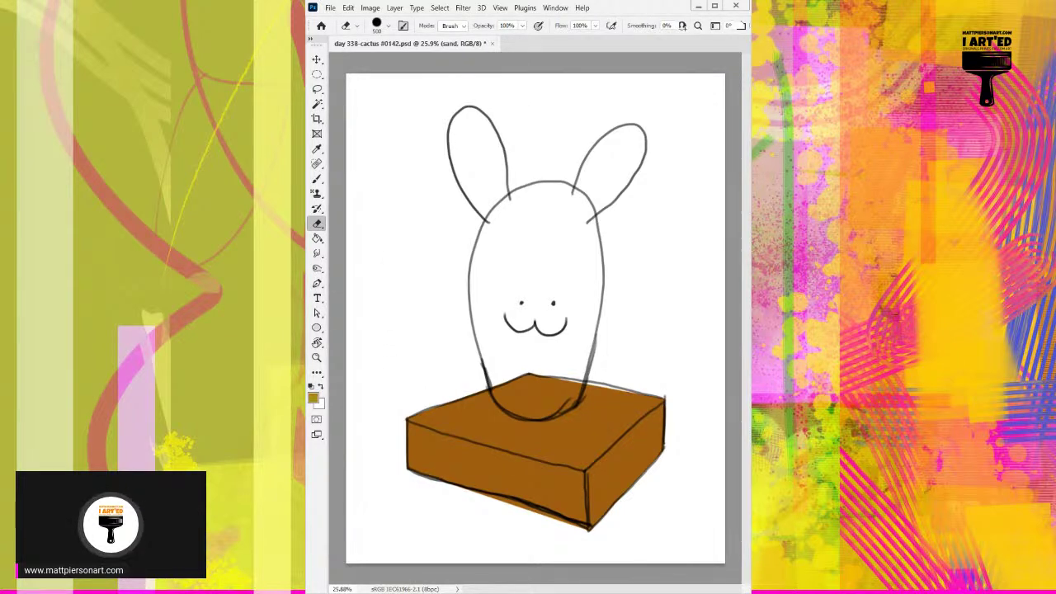
key(b)
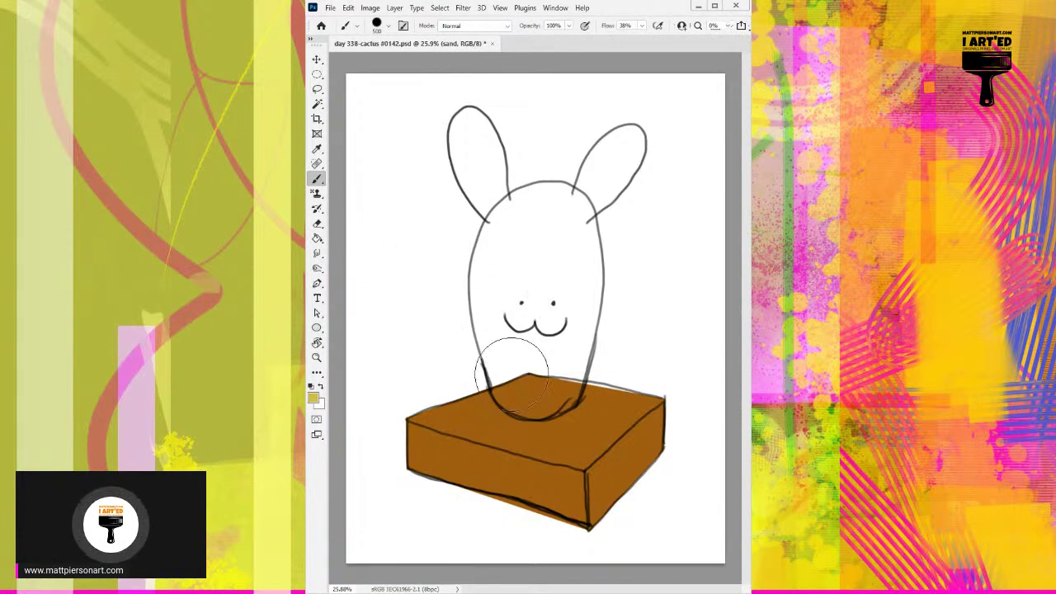
click(444, 421)
mouse_move(444, 421)
mouse_down()
mouse_move(646, 402)
mouse_move(603, 442)
mouse_move(429, 413)
mouse_move(499, 430)
mouse_up()
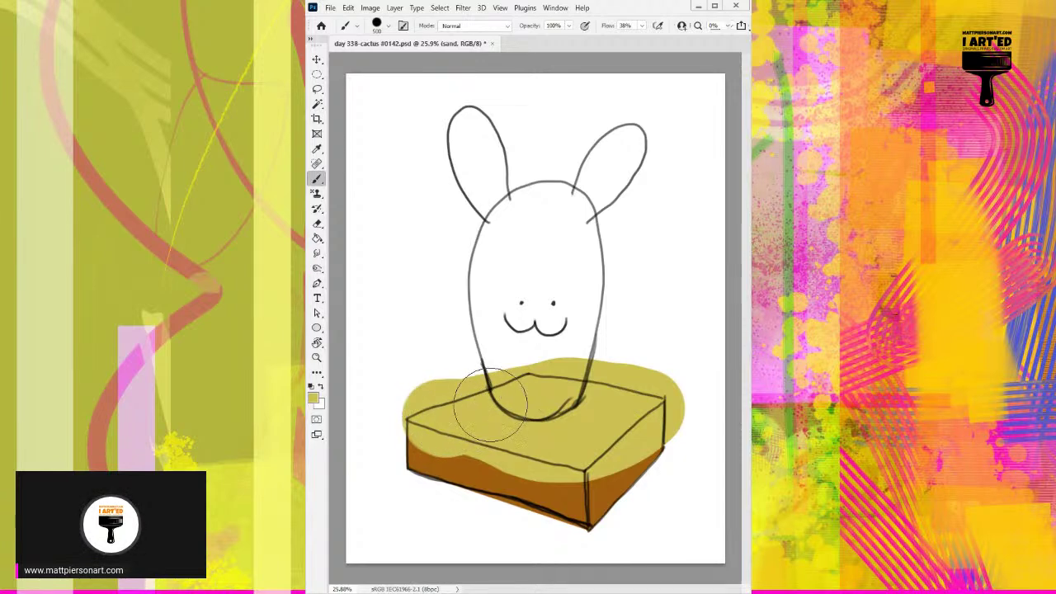
Trim the sand with a 200 px eraser along the pot's four top edges, leaving a narrow brown rim.
key(e)
key(bracketleft)
key(bracketleft)
key(bracketleft)
key(bracketleft)
key(bracketleft)
key(bracketleft)
key(bracketleft)
key(bracketleft)
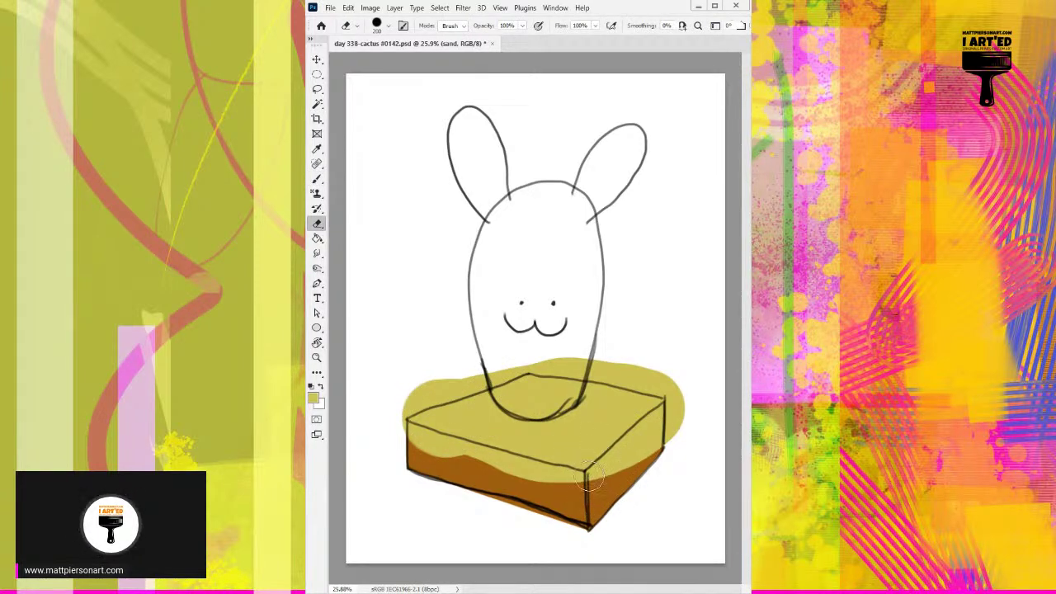
mouse_move(594, 472)
mouse_down()
mouse_move(662, 419)
mouse_move(666, 398)
mouse_move(653, 372)
mouse_up()
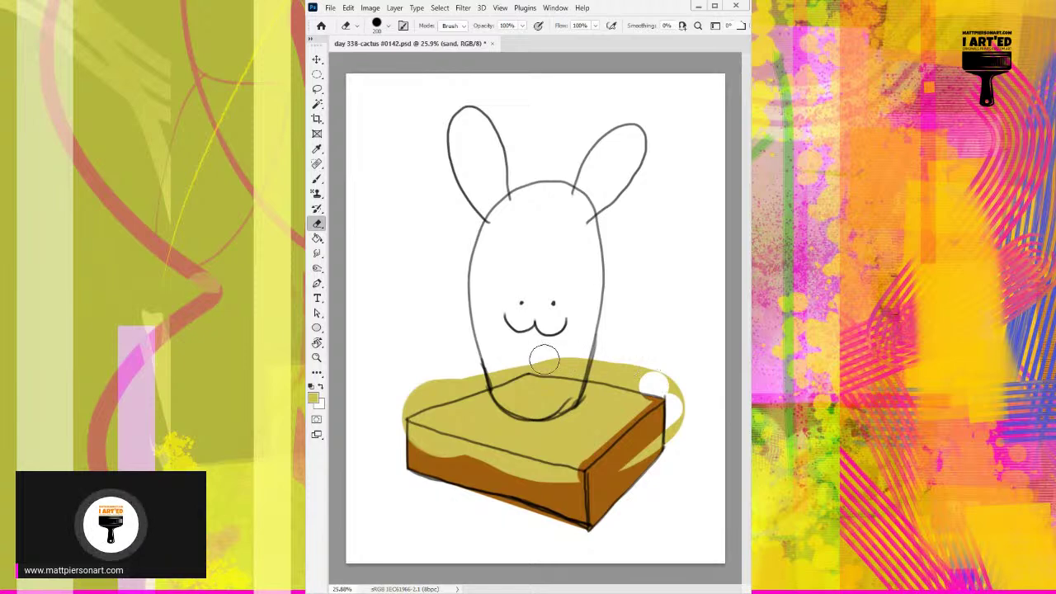
drag(531, 365, 549, 354)
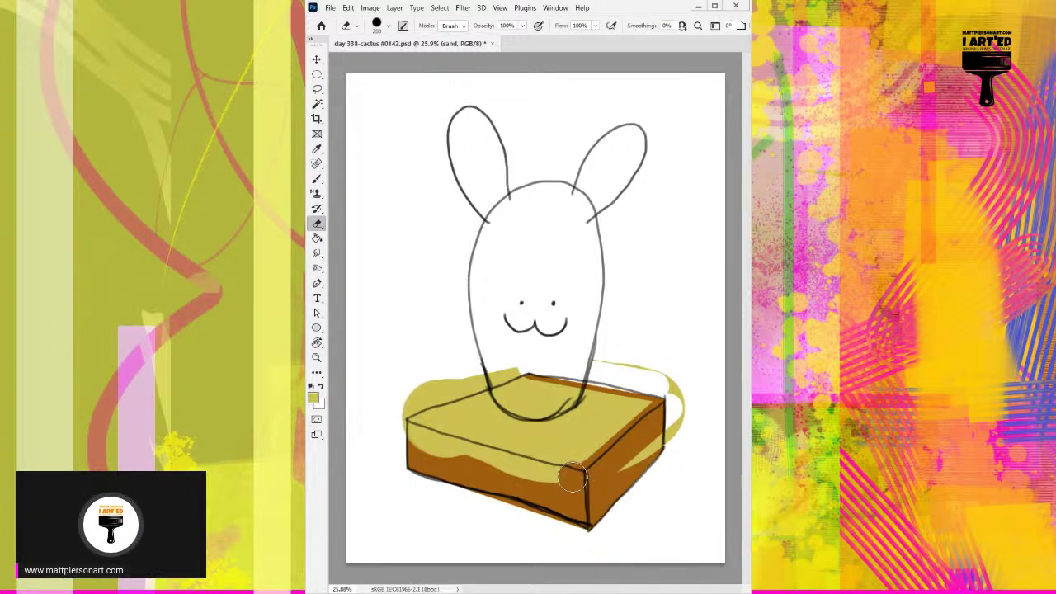
mouse_move(407, 430)
mouse_down()
mouse_move(397, 432)
mouse_move(497, 370)
mouse_move(525, 370)
mouse_up()
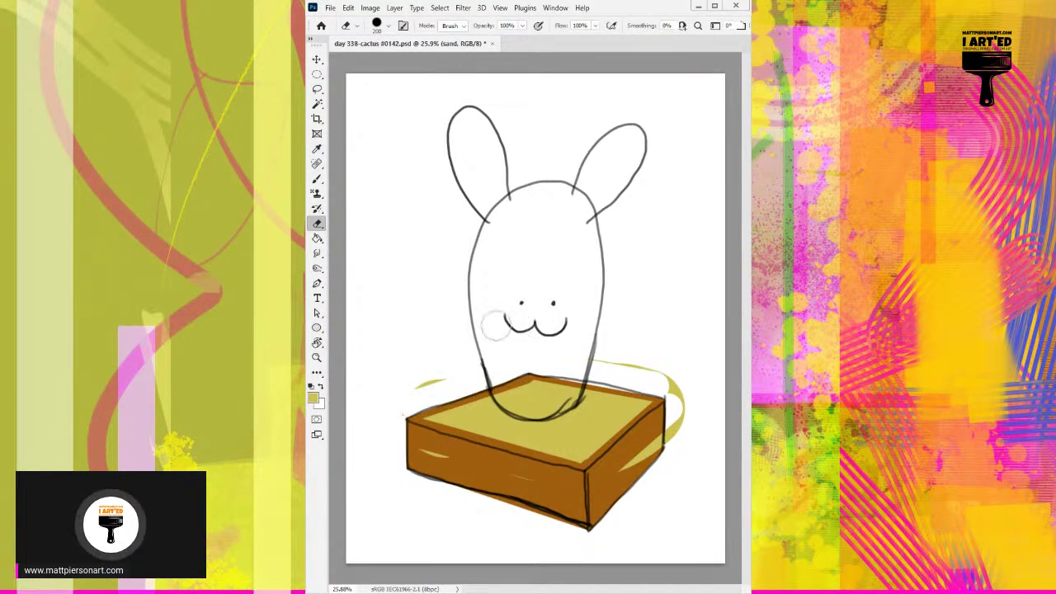
Clear the remaining sand-coloured slivers around the pot and on its side faces with a 500 px eraser.
key(bracketright)
key(bracketright)
key(bracketright)
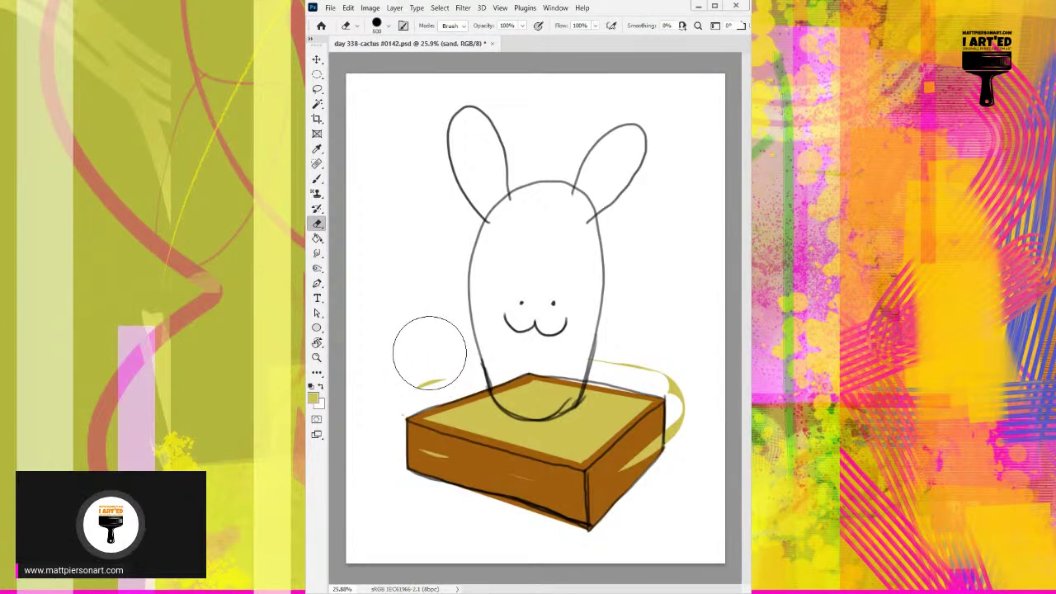
key(bracketleft)
mouse_move(443, 363)
mouse_down()
mouse_move(394, 404)
mouse_move(412, 486)
mouse_move(413, 458)
mouse_move(574, 503)
mouse_move(623, 493)
mouse_move(683, 429)
mouse_move(693, 396)
mouse_move(641, 360)
mouse_move(586, 348)
mouse_up()
key(bracketright)
key(bracketright)
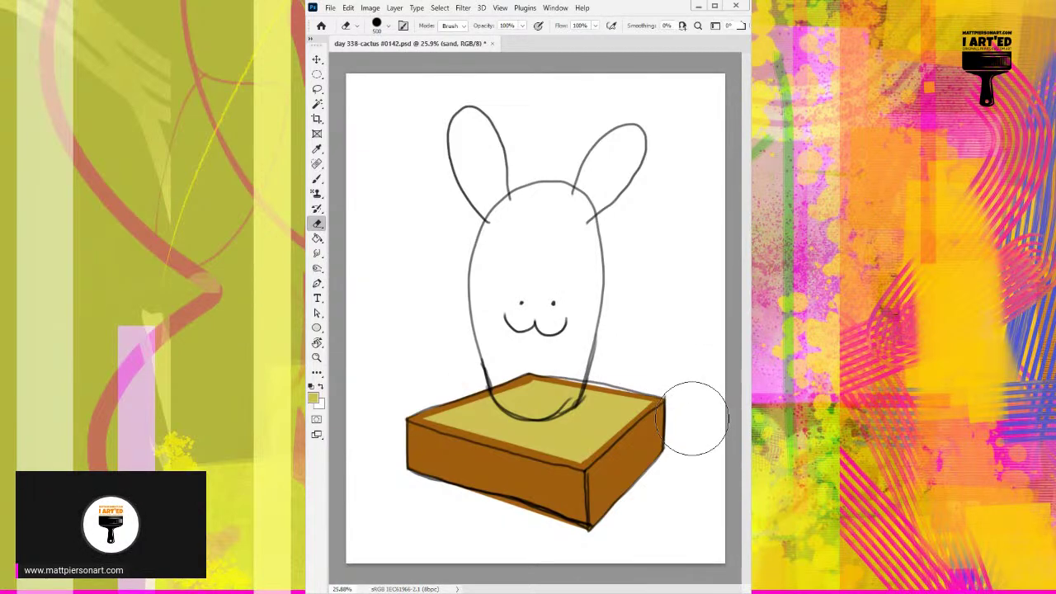
mouse_move(670, 452)
mouse_down()
mouse_move(581, 523)
mouse_move(560, 524)
mouse_move(464, 480)
mouse_up()
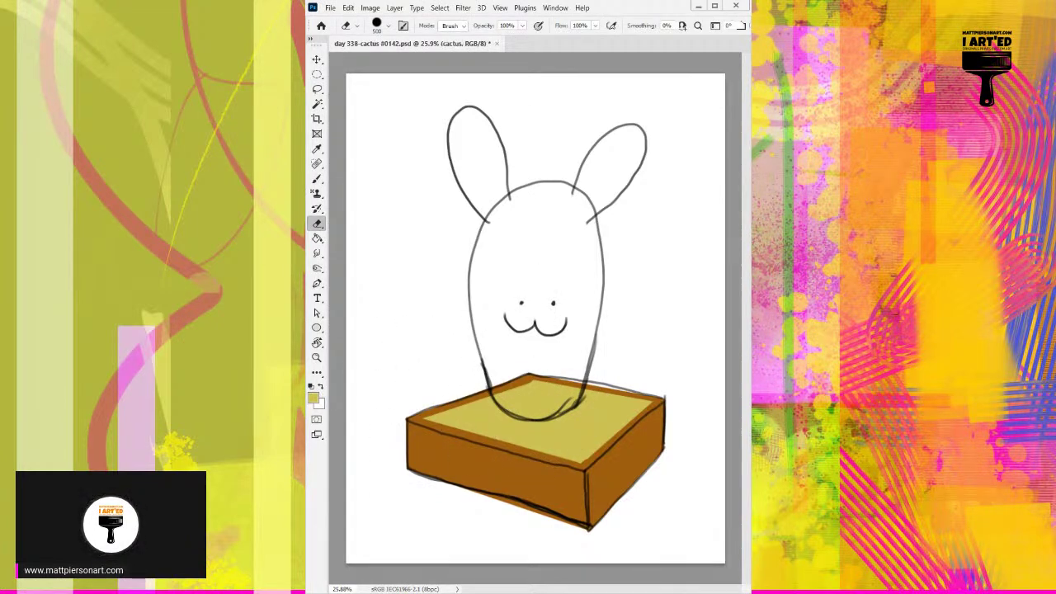
Paint the cactus body solid bright green on the cactus layer, staying within its outline.
scroll(536, 318, down, 1)
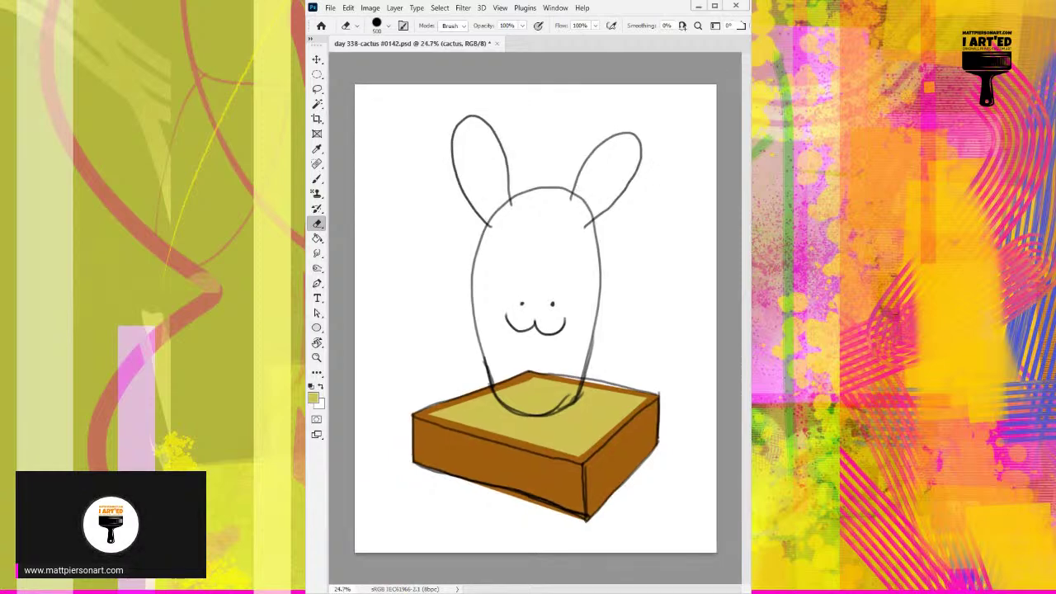
key(b)
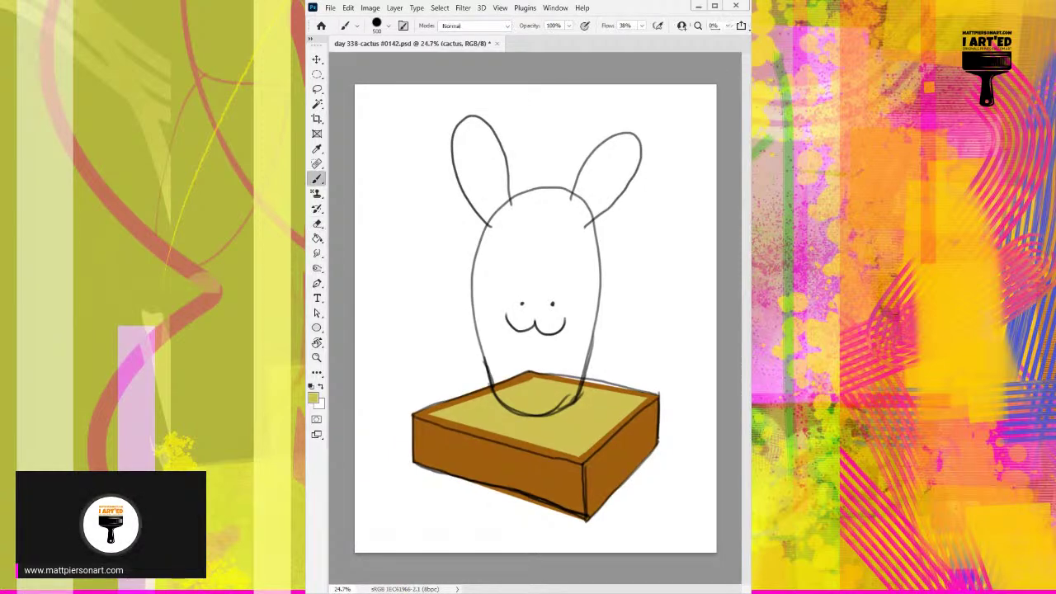
mouse_move(516, 326)
mouse_down()
mouse_move(537, 265)
mouse_move(530, 250)
mouse_move(530, 324)
mouse_move(547, 249)
mouse_move(562, 308)
mouse_move(547, 349)
mouse_move(521, 349)
mouse_move(507, 265)
mouse_move(526, 229)
mouse_move(551, 222)
mouse_move(566, 256)
mouse_move(555, 360)
mouse_move(550, 346)
mouse_move(505, 334)
mouse_move(494, 319)
mouse_move(511, 385)
mouse_move(543, 385)
mouse_move(543, 394)
mouse_move(522, 396)
mouse_move(504, 359)
mouse_move(523, 397)
mouse_move(543, 401)
mouse_move(570, 382)
mouse_move(530, 390)
mouse_up()
Reduce the brush to 150 px and fill the cactus's two ear-like arms with the same green, undoing stray strokes.
key(bracketleft)
key(bracketleft)
key(bracketleft)
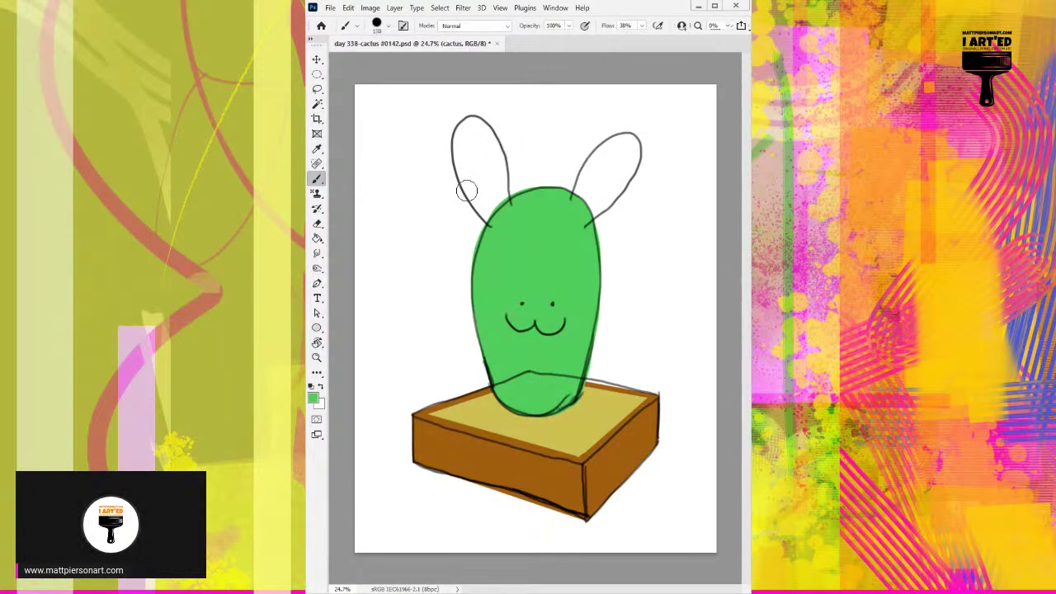
mouse_move(499, 217)
mouse_down()
mouse_move(462, 152)
mouse_move(466, 125)
mouse_move(490, 133)
mouse_move(500, 201)
mouse_move(486, 207)
mouse_move(465, 162)
mouse_move(472, 127)
mouse_move(491, 151)
mouse_move(501, 209)
mouse_move(483, 155)
mouse_up()
key(ctrl+z)
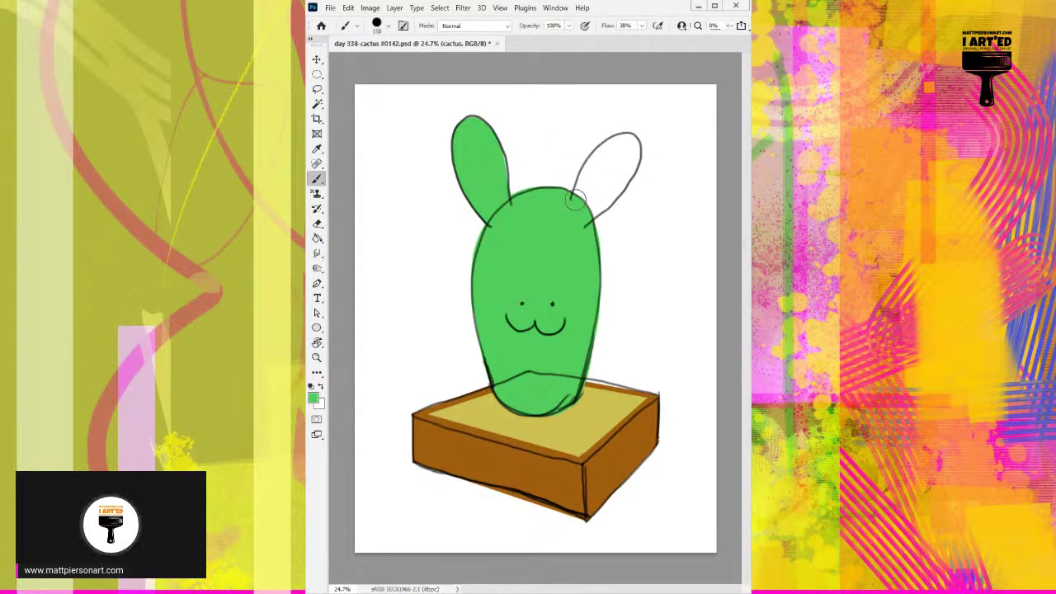
mouse_move(577, 205)
mouse_down()
mouse_move(626, 144)
mouse_move(628, 163)
mouse_move(592, 208)
mouse_move(633, 154)
mouse_up()
key(ctrl+z)
key(ctrl+z)
mouse_move(580, 204)
mouse_down()
mouse_move(608, 153)
mouse_move(628, 145)
mouse_move(613, 186)
mouse_move(574, 220)
mouse_move(608, 166)
mouse_up()
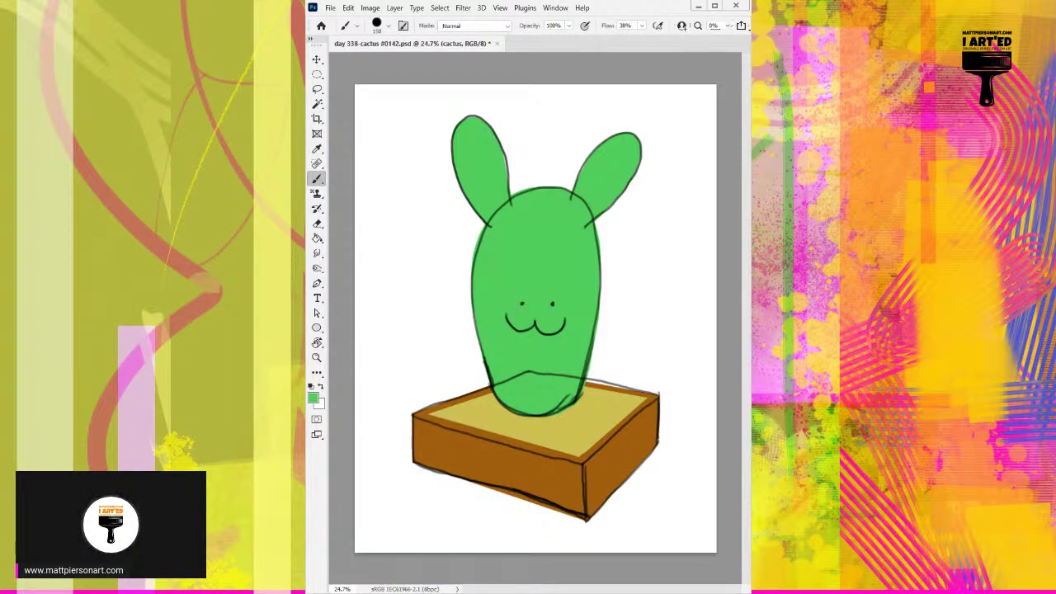
Hide the line drawing, show the abstract background, and paint lighter brown texture on the pot's left face with a 175 px textured brush.
drag(615, 248, 567, 278)
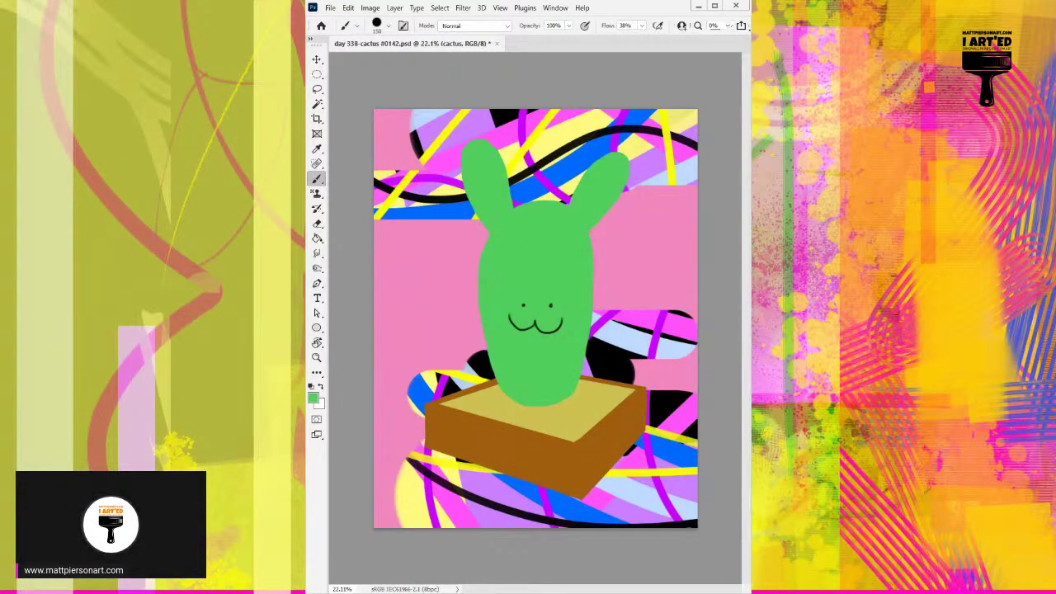
mouse_move(562, 430)
mouse_down()
mouse_move(596, 372)
mouse_move(581, 395)
mouse_up()
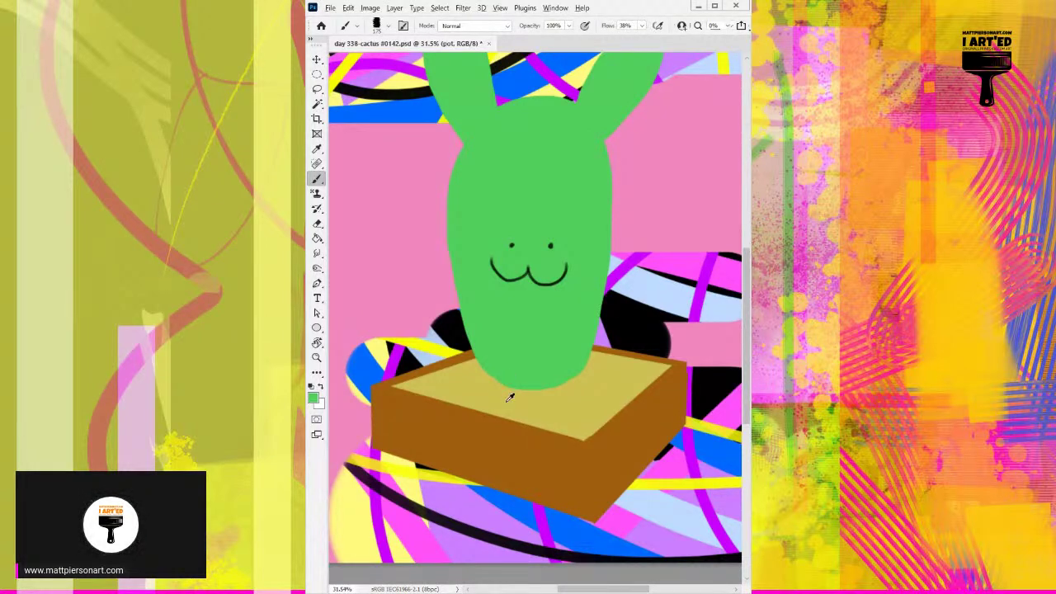
alt+click(478, 437)
mouse_move(378, 422)
mouse_down()
mouse_move(379, 392)
mouse_move(417, 438)
mouse_move(434, 424)
mouse_move(448, 464)
mouse_move(472, 420)
mouse_move(496, 510)
mouse_move(514, 425)
mouse_move(540, 488)
mouse_move(555, 448)
mouse_move(569, 523)
mouse_move(573, 451)
mouse_move(588, 555)
mouse_up()
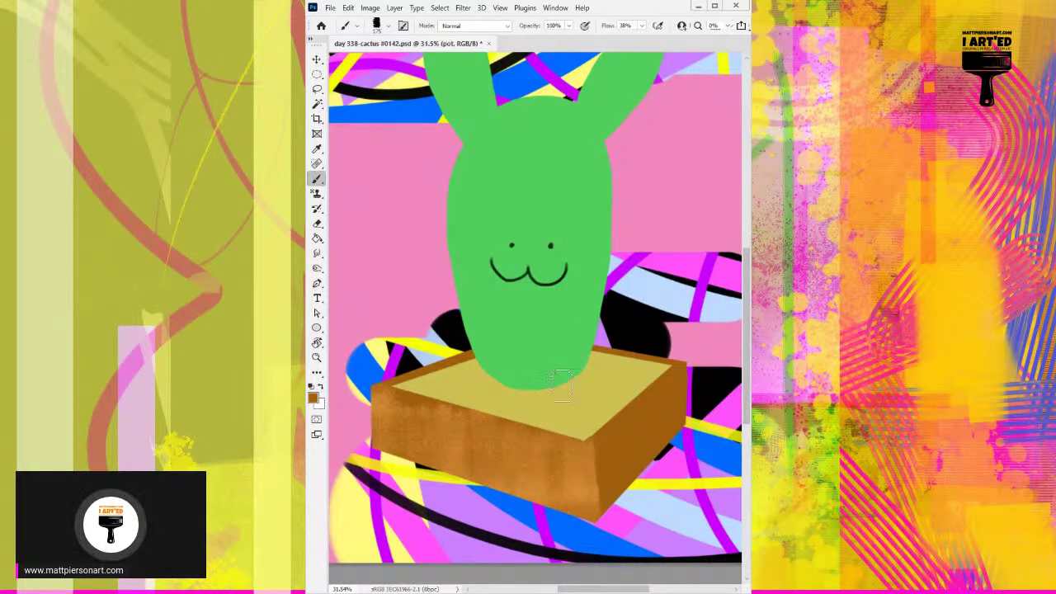
Shade the pot's right face and rear rim with darker brown texture, reducing the brush to 105 px for the front corner.
mouse_move(612, 444)
mouse_down()
mouse_move(609, 536)
mouse_move(614, 412)
mouse_move(626, 489)
mouse_move(653, 370)
mouse_move(662, 433)
mouse_move(689, 380)
mouse_up()
drag(458, 353, 515, 340)
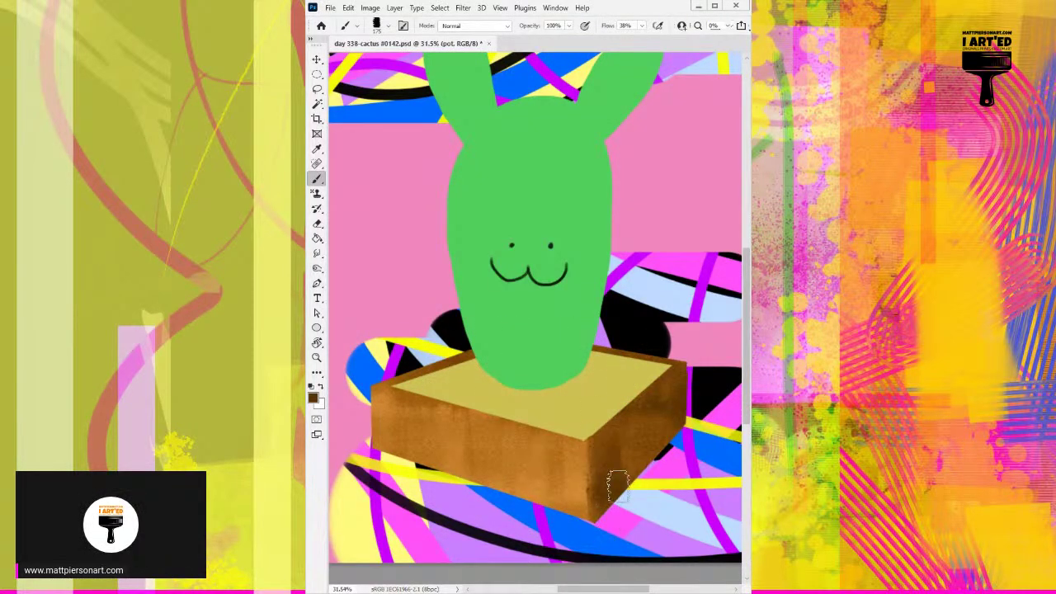
alt+right_click(618, 481)
drag(613, 483, 592, 490)
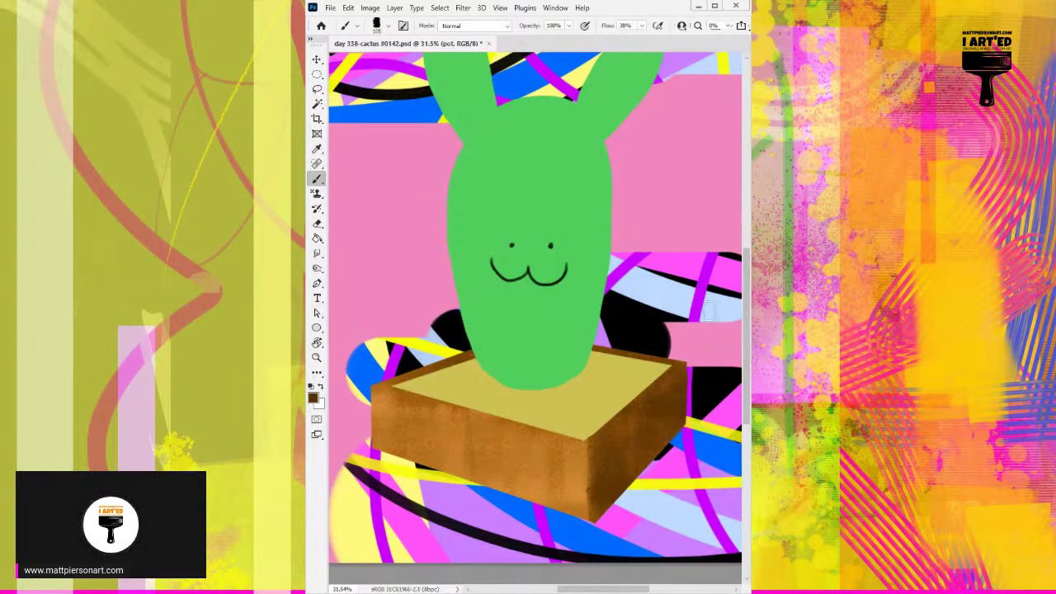
Mottle the pot's left face with sampled light and mid browns and its right face with sampled dark brown using the 105 px brush.
alt+click(498, 449)
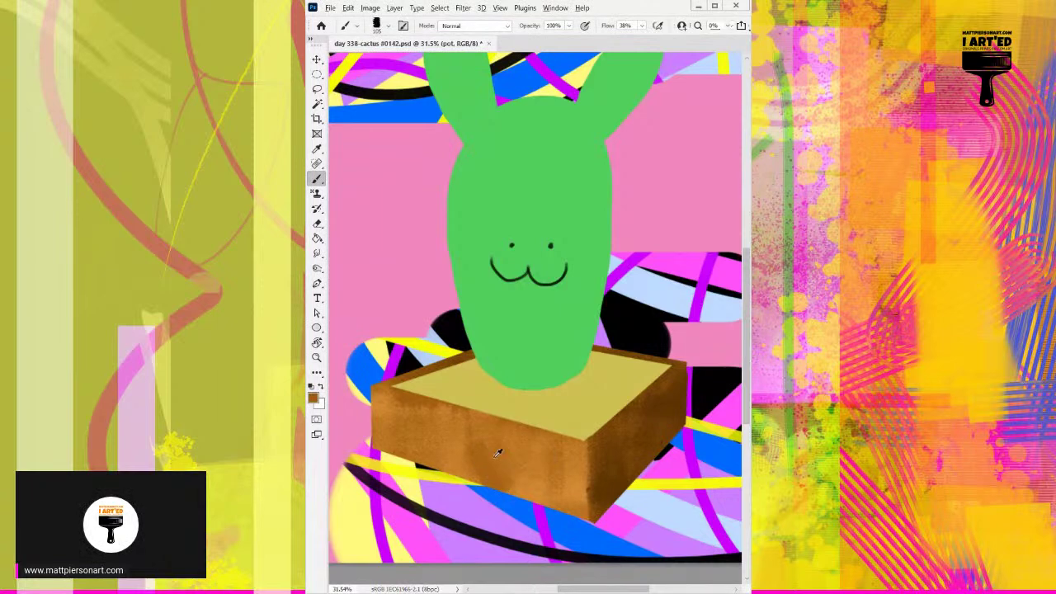
drag(470, 441, 408, 446)
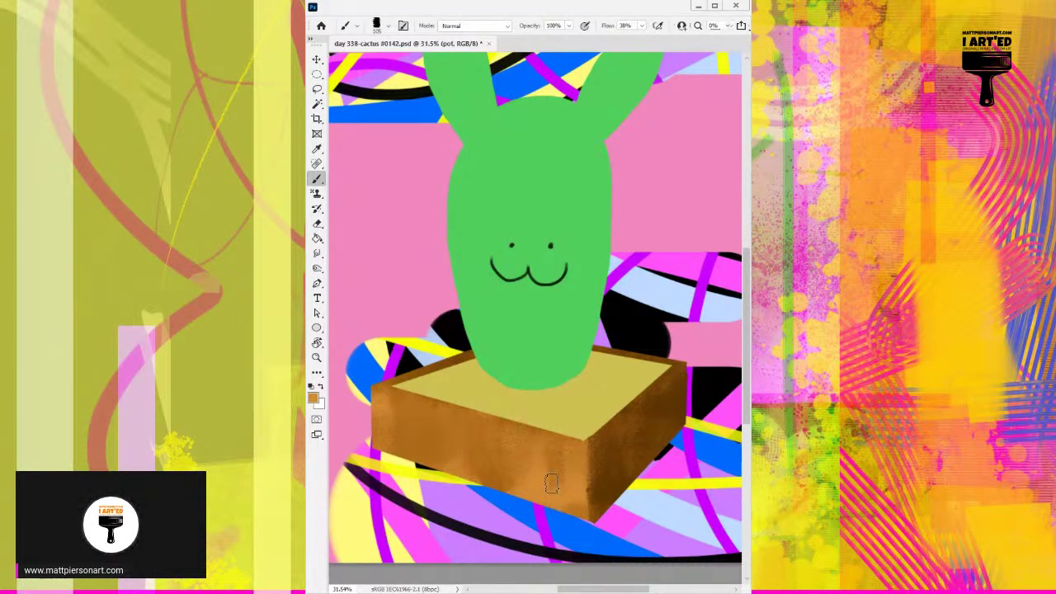
mouse_move(513, 469)
mouse_down()
mouse_move(456, 458)
mouse_move(457, 468)
mouse_move(432, 448)
mouse_up()
mouse_move(386, 413)
mouse_down()
mouse_move(406, 437)
mouse_move(429, 438)
mouse_up()
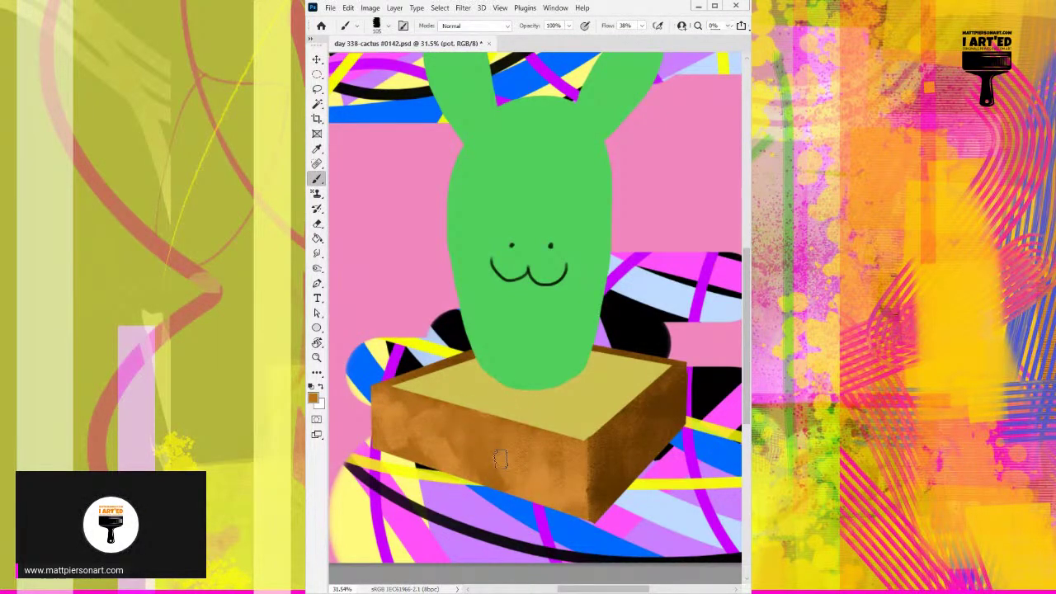
alt+click(546, 467)
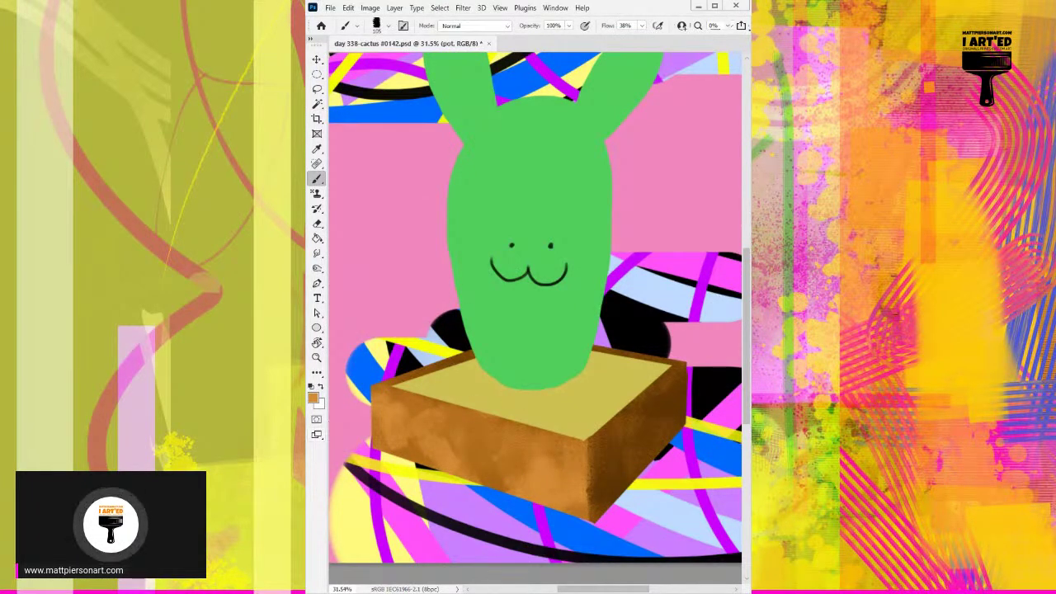
alt+click(618, 478)
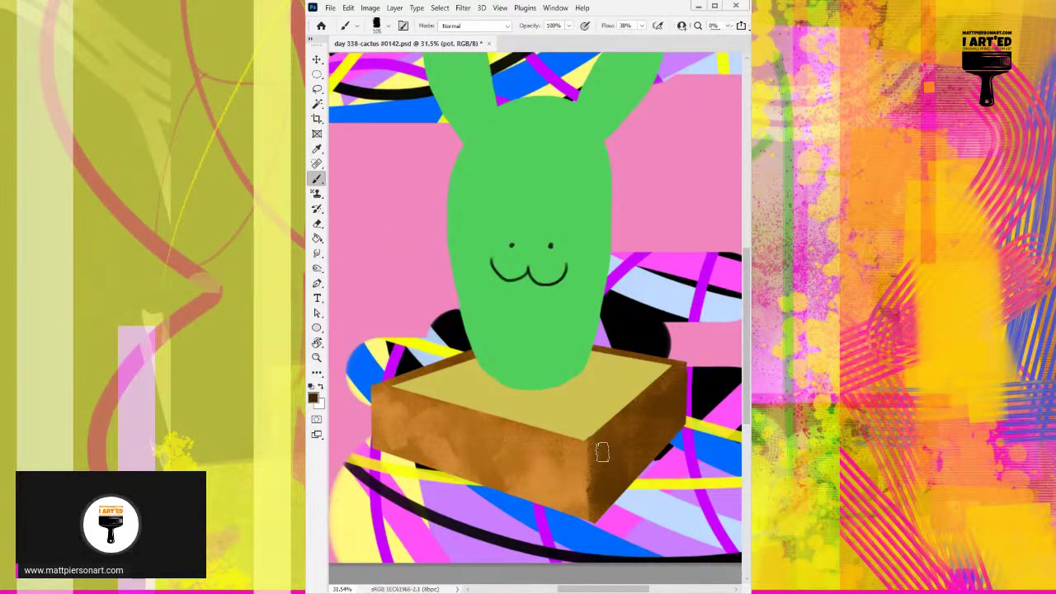
drag(611, 414, 625, 477)
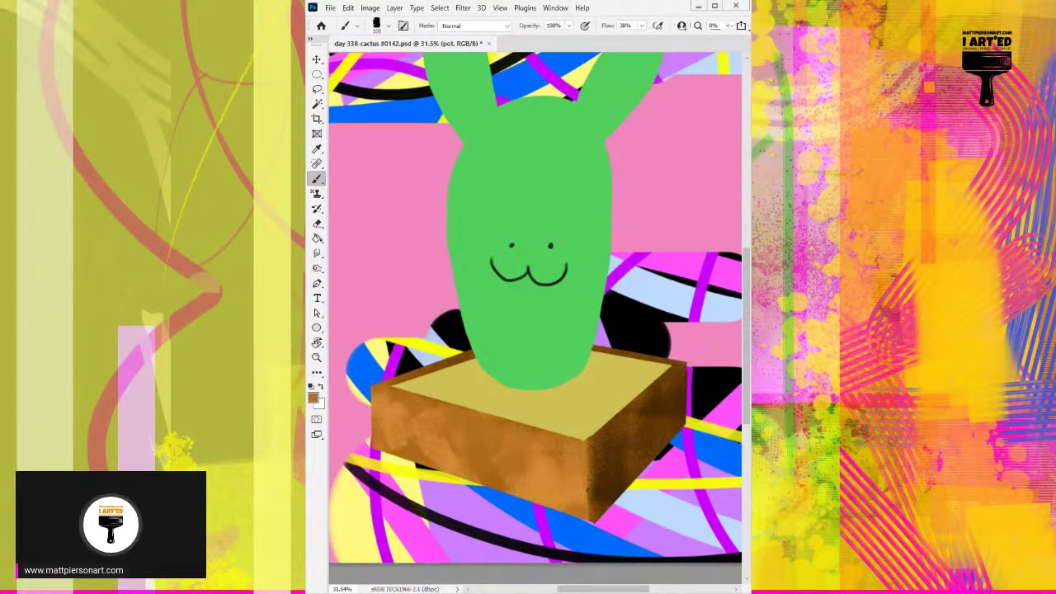
Mottle the pot's left face with darker brown and light orange texture, sampling its browns and enlarging the brush to 203 px.
drag(453, 461, 465, 463)
click(535, 486)
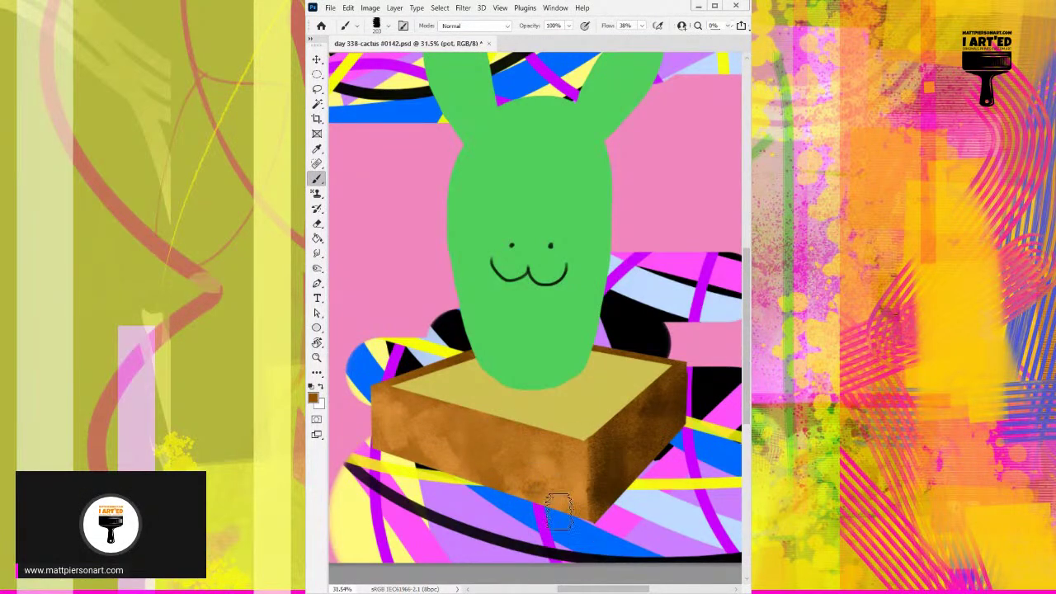
alt+click(550, 474)
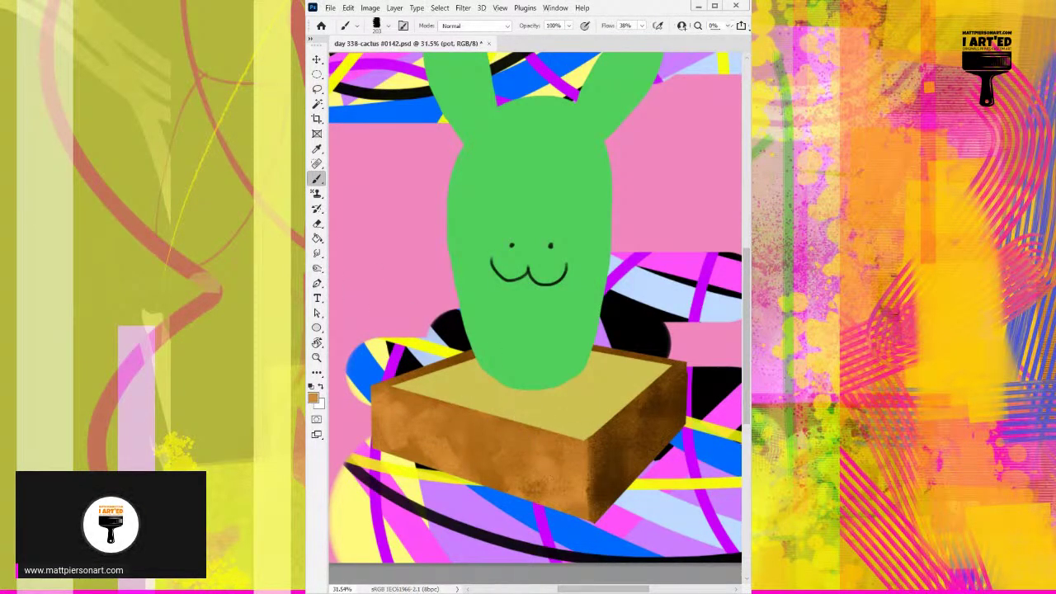
mouse_move(401, 465)
mouse_down()
mouse_move(406, 406)
mouse_move(442, 405)
mouse_move(481, 451)
mouse_move(463, 488)
mouse_move(541, 485)
mouse_move(488, 487)
mouse_move(564, 505)
mouse_move(461, 437)
mouse_move(405, 478)
mouse_move(501, 454)
mouse_up()
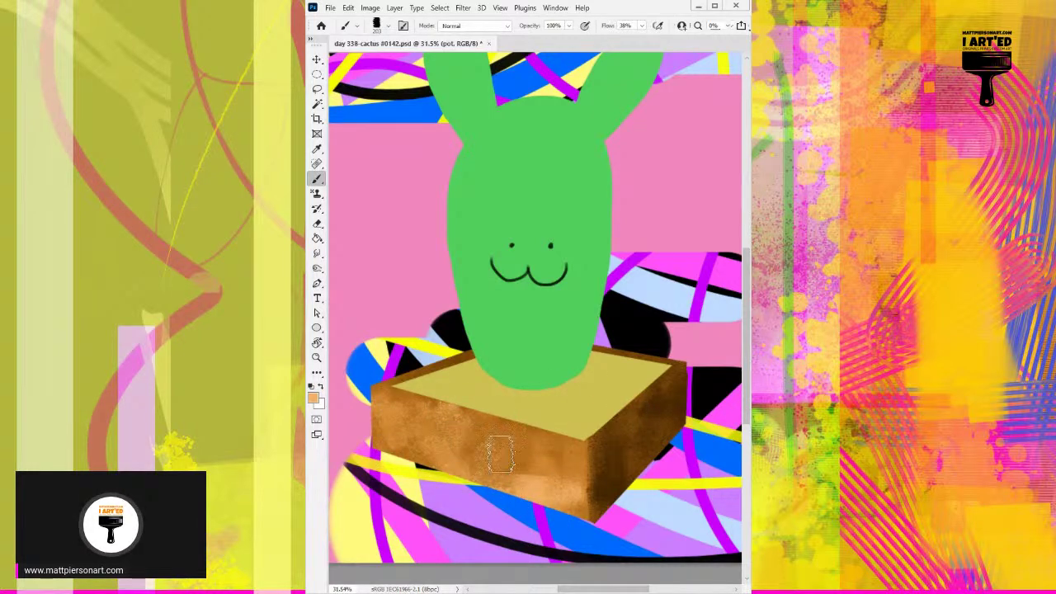
Highlight the pot's front vertical corner with sampled light orange, reducing the textured brush to 106 px and finer for the edge.
alt+click(584, 475)
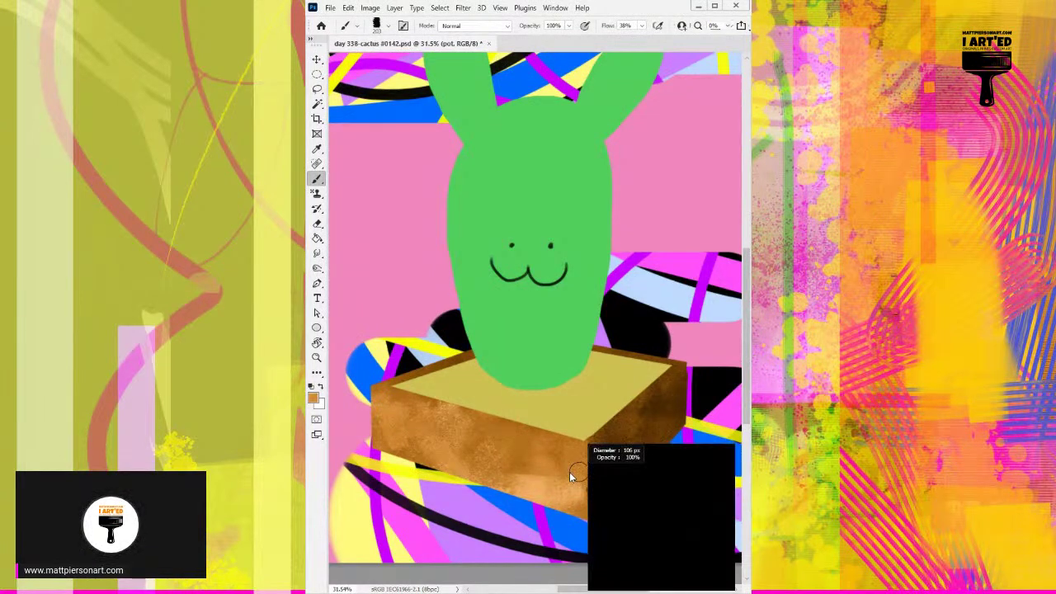
alt+click(572, 483)
alt+click(573, 481)
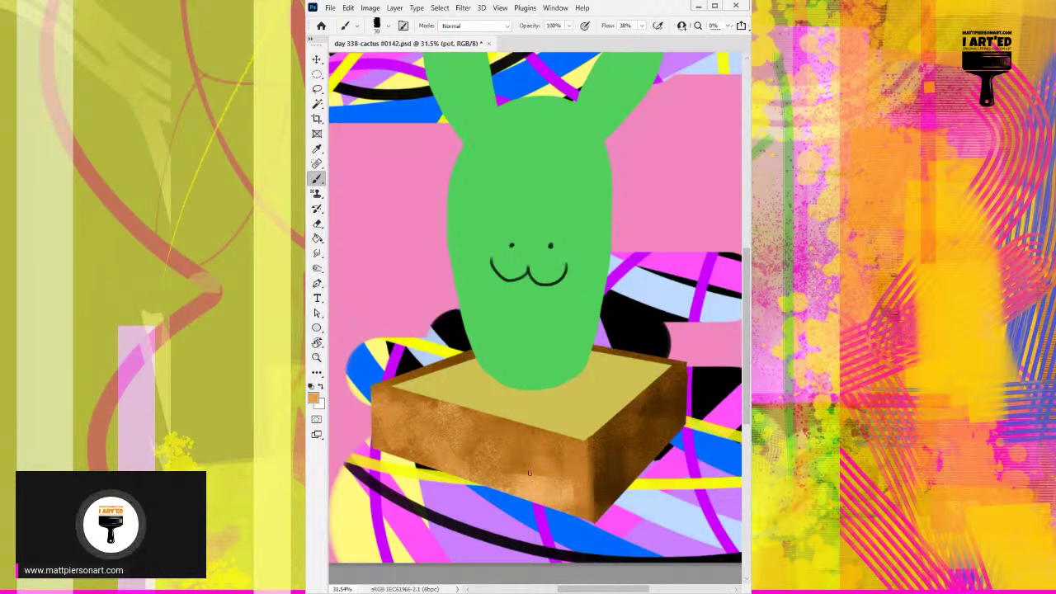
drag(589, 479, 591, 506)
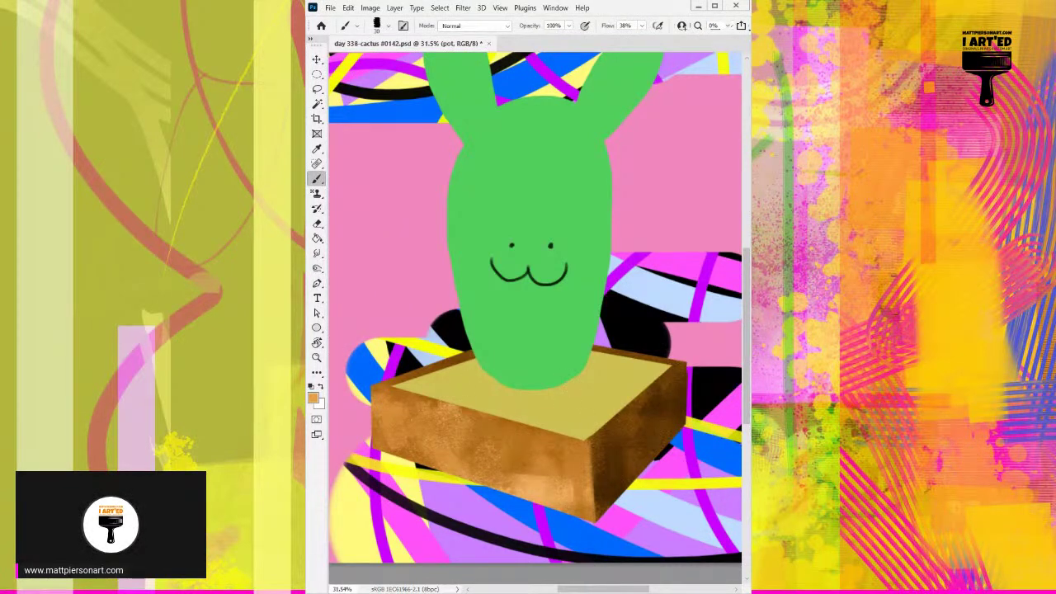
On Layer 2, paint light orange texture along the pot's two rear rims and its right front rim, reducing the brush to 100 px.
key(alt+bracketright)
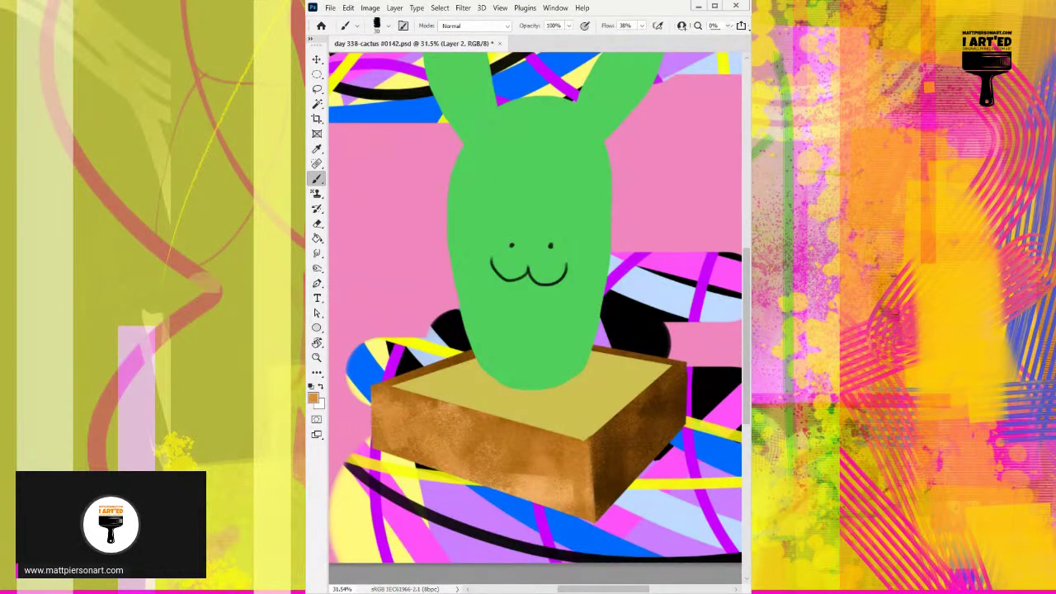
mouse_move(482, 422)
mouse_down()
mouse_move(388, 376)
mouse_move(474, 351)
mouse_up()
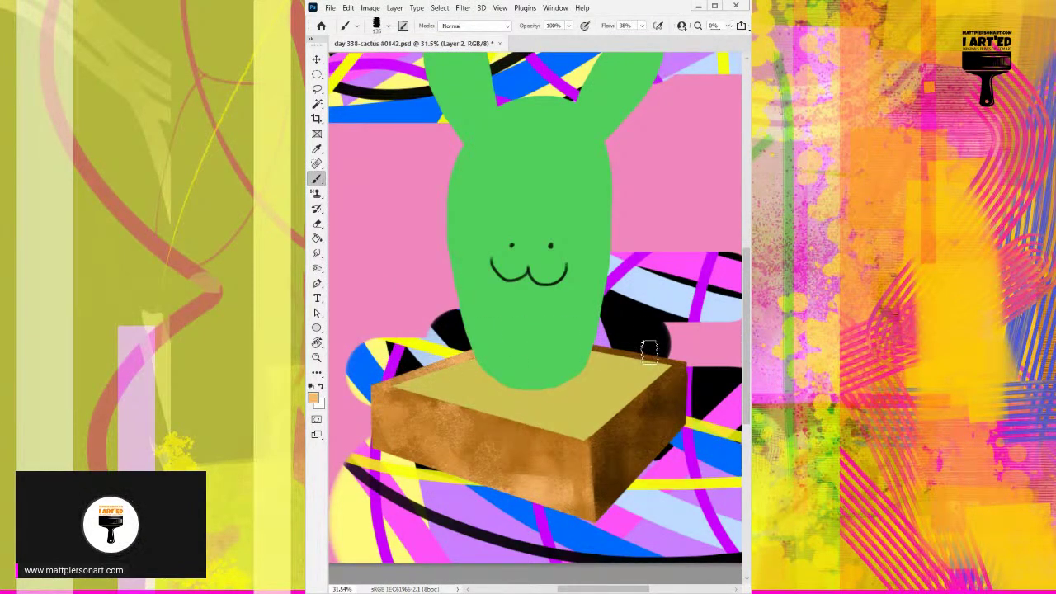
mouse_move(686, 355)
mouse_down()
mouse_move(624, 378)
mouse_move(587, 338)
mouse_move(692, 356)
mouse_move(582, 335)
mouse_move(689, 355)
mouse_up()
mouse_move(658, 392)
mouse_down()
mouse_move(685, 360)
mouse_move(591, 443)
mouse_move(686, 359)
mouse_move(585, 420)
mouse_up()
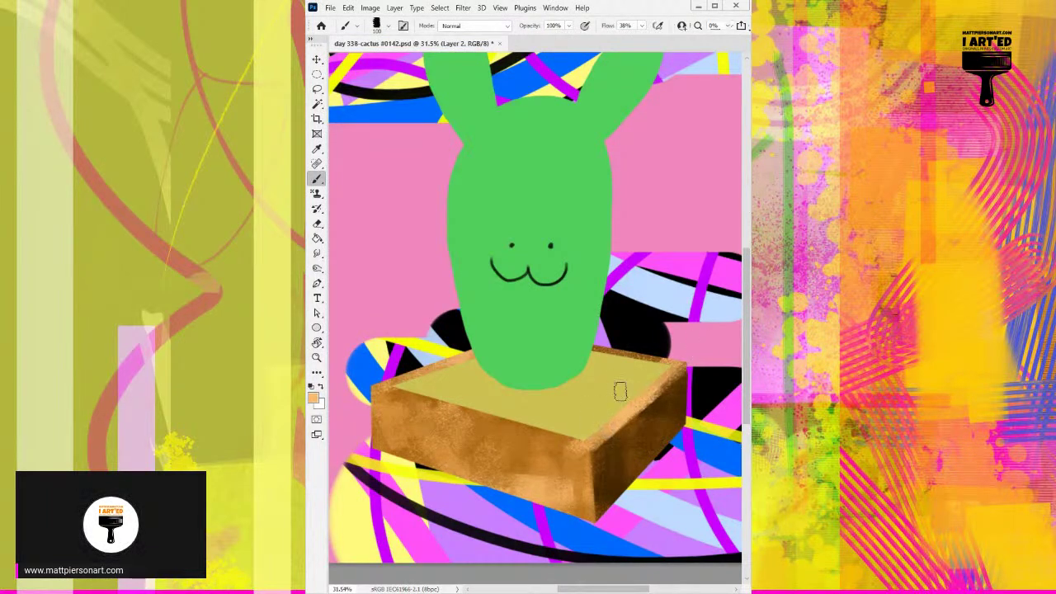
Texture the pot's front rims with sampled light orange at 100 px, and touch up the rear rims with brown using a smaller brush.
alt+click(662, 402)
alt+click(580, 428)
drag(546, 437, 516, 442)
mouse_move(390, 382)
mouse_down()
mouse_move(415, 389)
mouse_move(358, 371)
mouse_move(585, 440)
mouse_up()
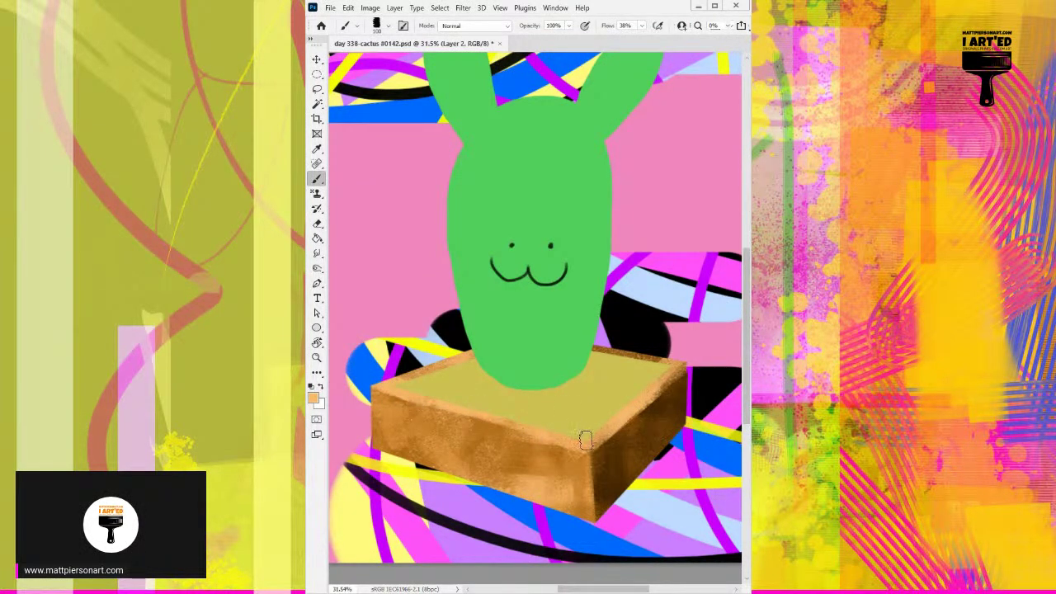
alt+right_click(541, 473)
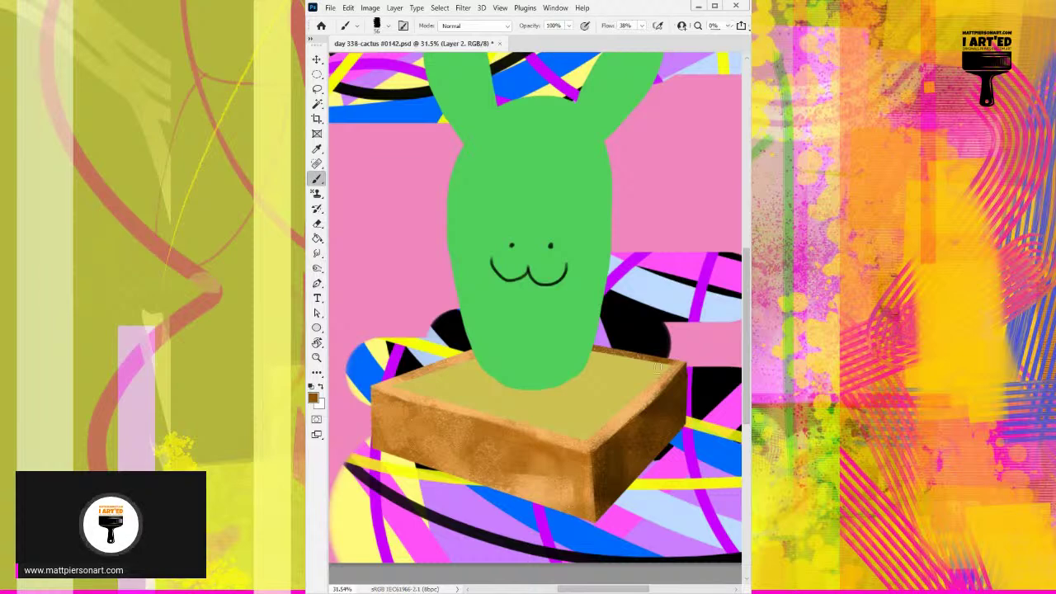
alt+click(396, 375)
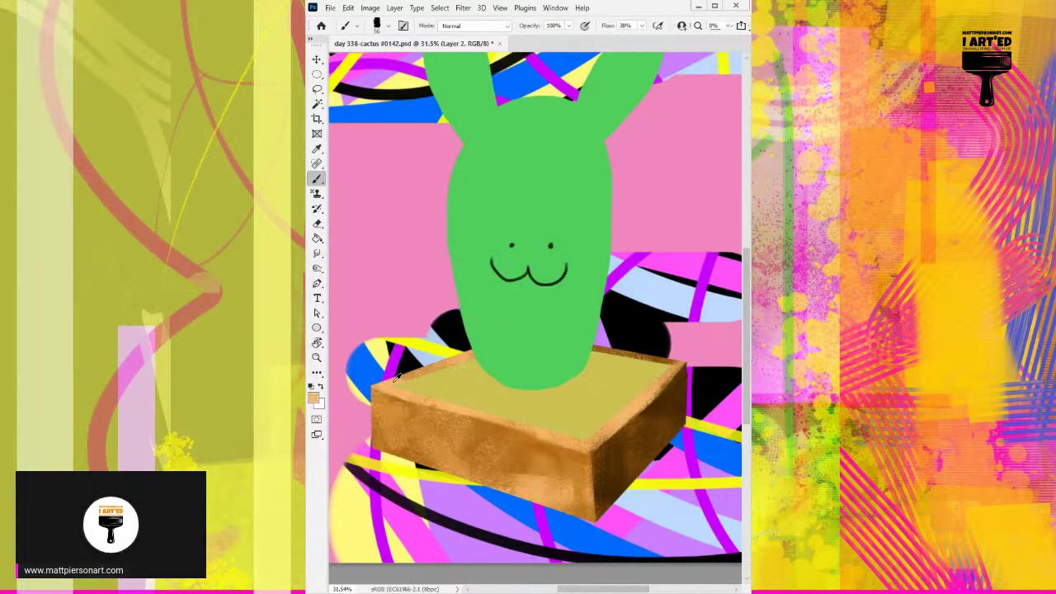
Start a turquoise edge light along the pot's left side with the brush enlarged to 150 px, undoing stray strokes along the lower edge.
alt+click(422, 425)
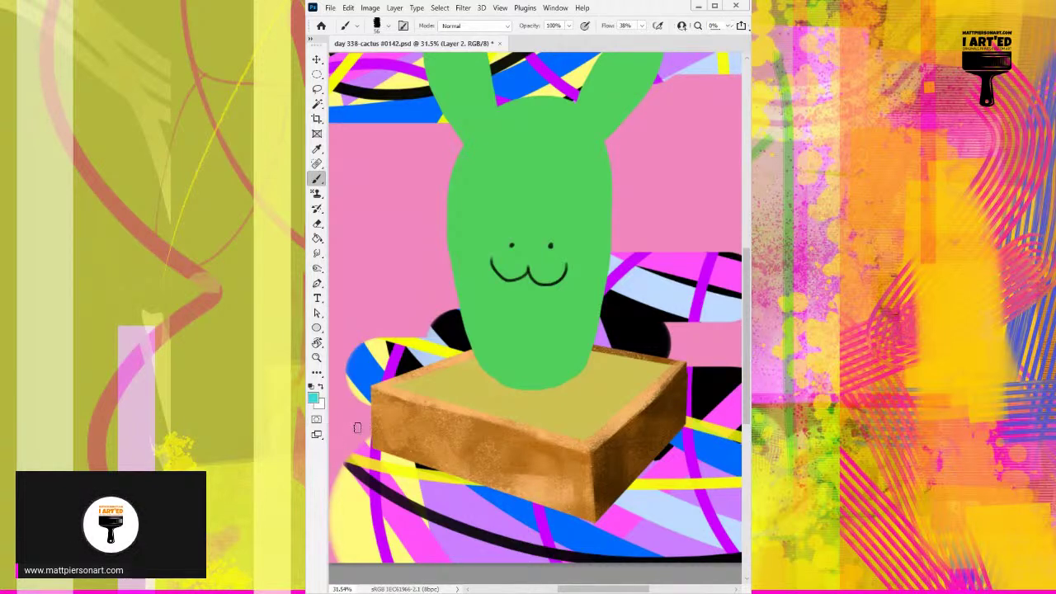
drag(377, 450, 474, 466)
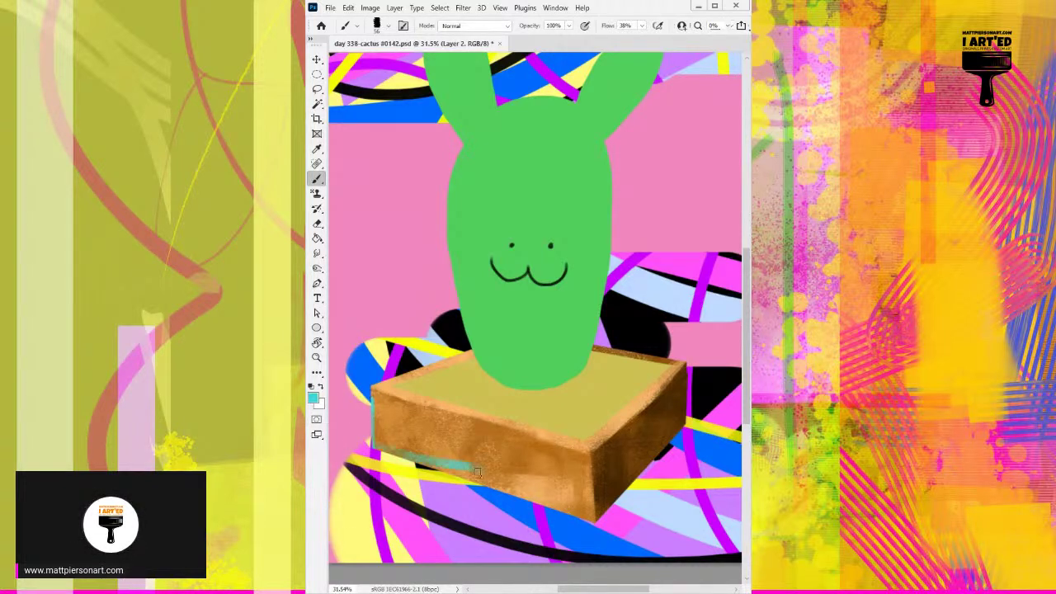
key(ctrl+z)
key(ctrl+bracketright)
drag(389, 469, 447, 464)
key(ctrl+z)
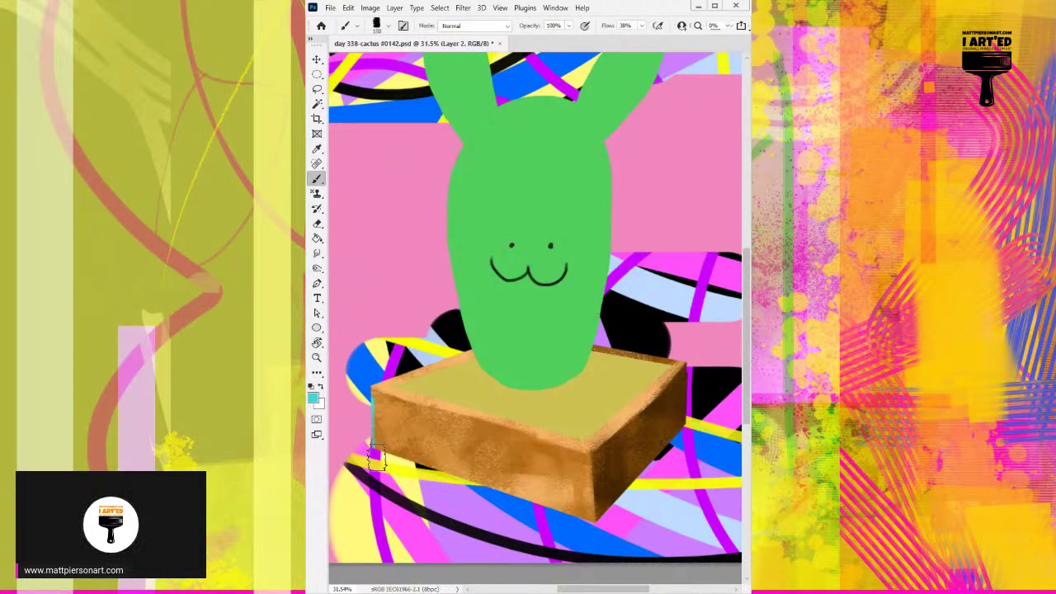
Paint a bright cyan edge light along the pot's lower-left, lower-right, right side and right rear edges with the 150 px brush.
key(r)
drag(429, 396, 381, 281)
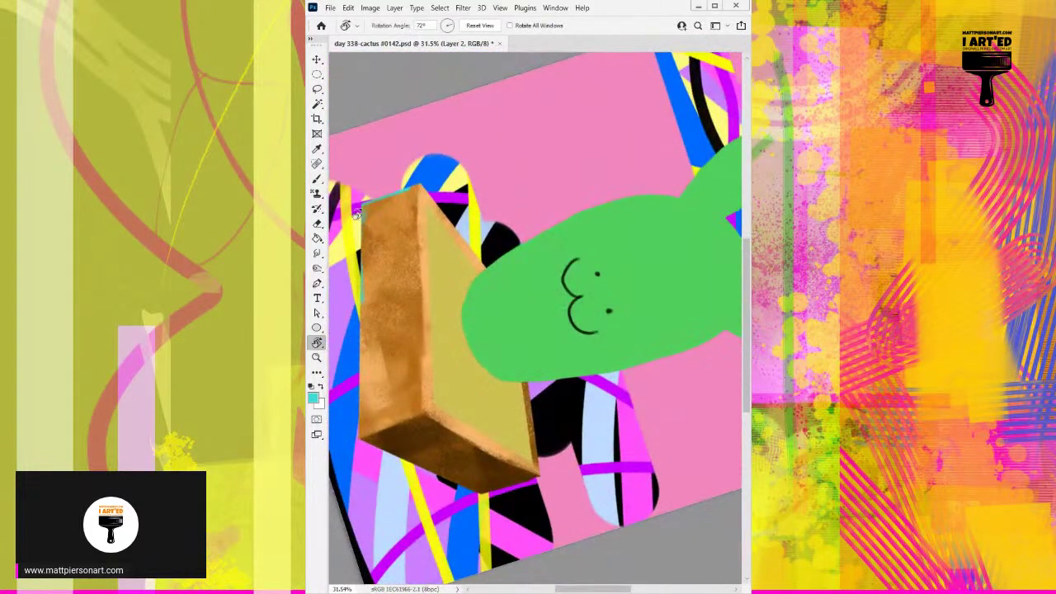
mouse_move(345, 217)
mouse_down()
mouse_move(438, 218)
mouse_move(454, 175)
mouse_move(432, 265)
mouse_move(443, 356)
mouse_up()
key(b)
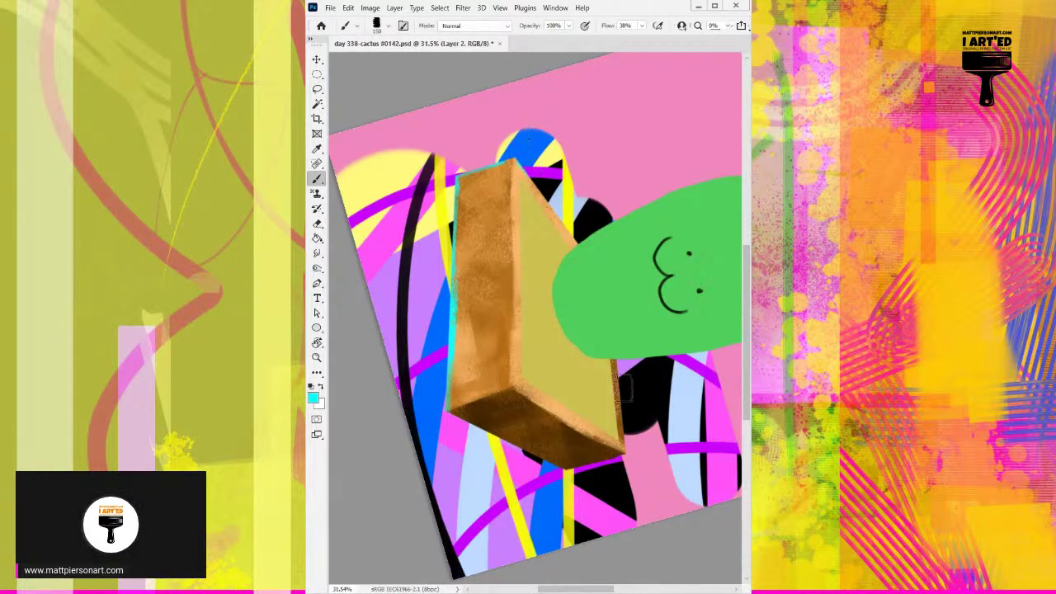
drag(620, 372, 624, 447)
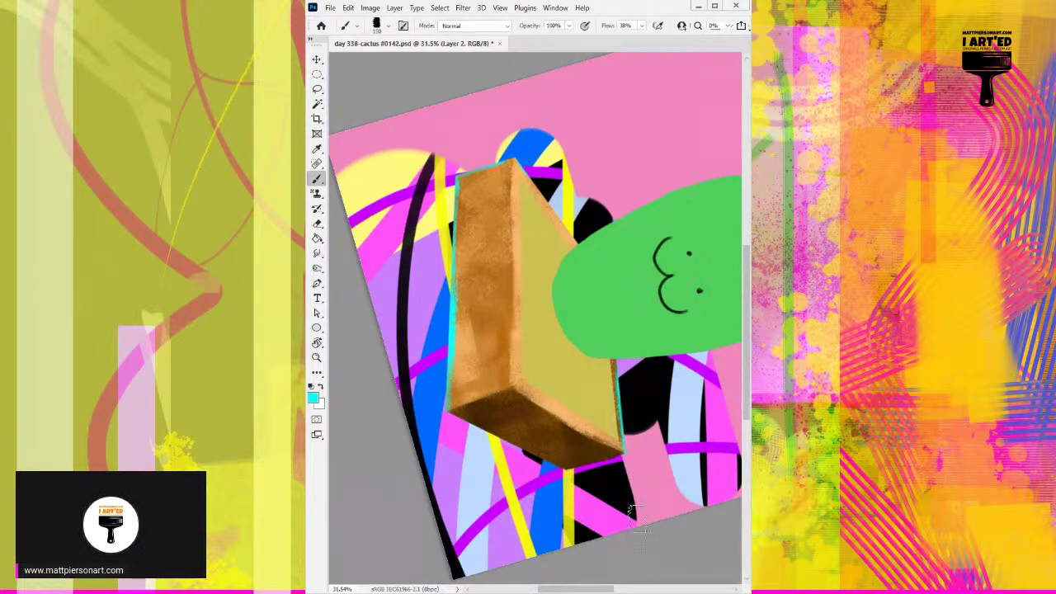
key(Escape)
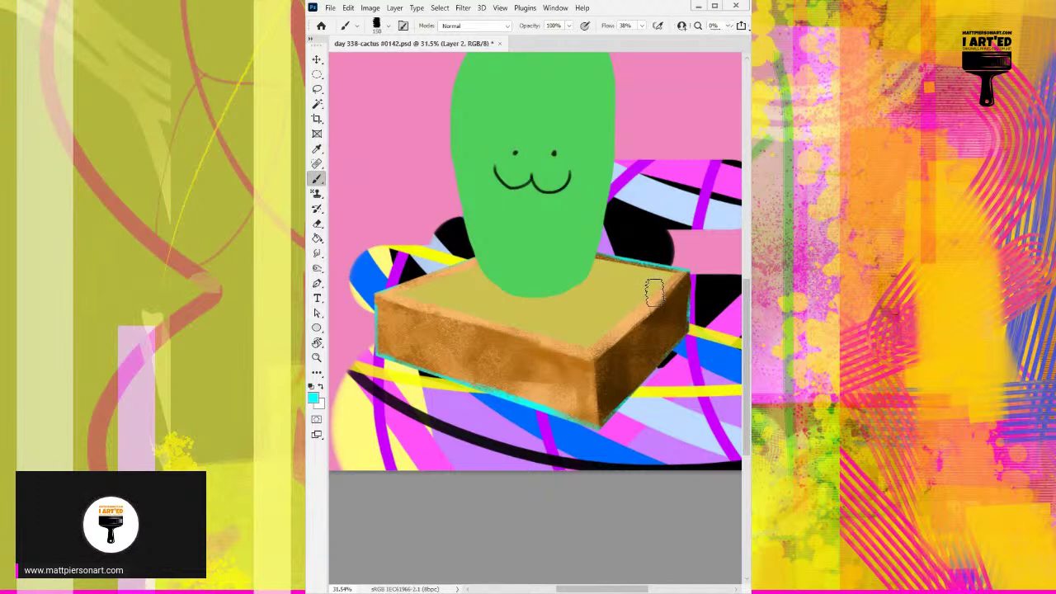
drag(701, 219, 681, 231)
Return to the pot layer and brush sampled pale orange highlights over the pot's rim.
key(ctrl+e)
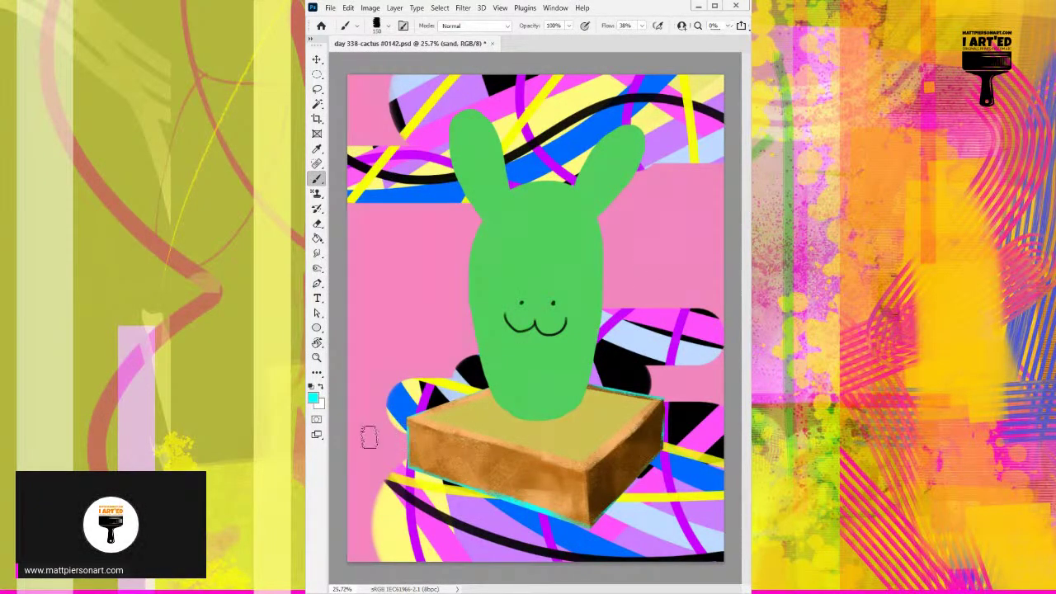
key(ctrl+e)
alt+click(428, 417)
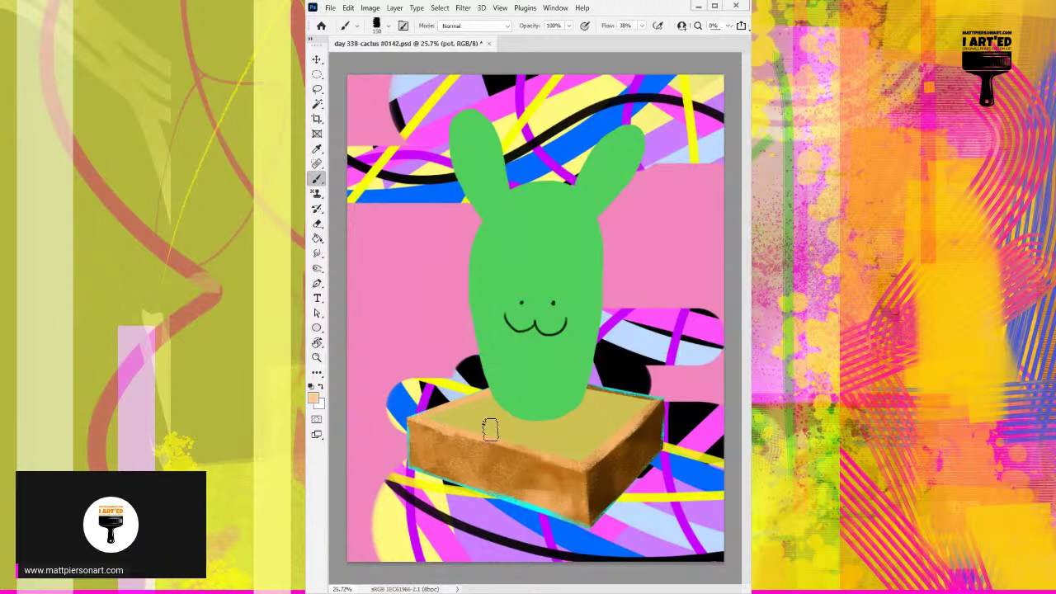
scroll(462, 421, up, 2)
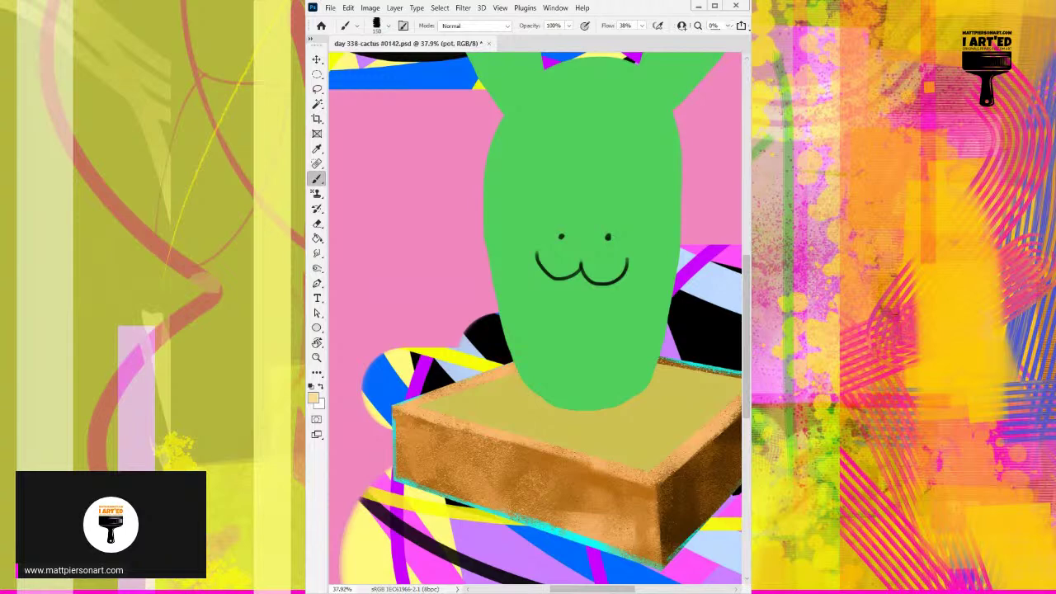
key(ctrl+0)
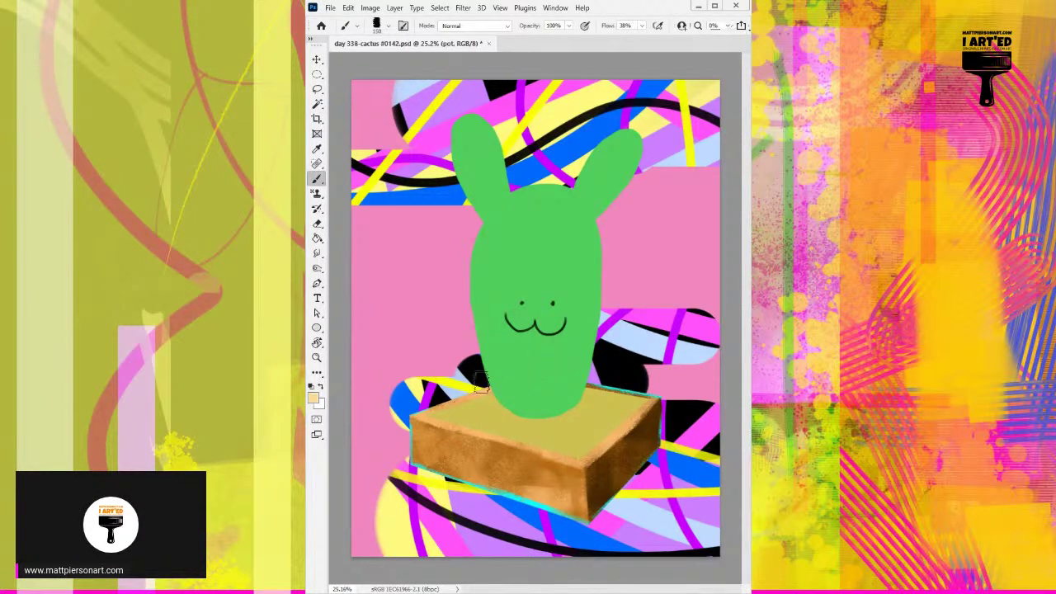
Add a new layer and refine the pot's left front rim with pale highlights and sampled brown shading, using a small textured brush.
key(ctrl+shift+alt+n)
key(ctrl+shift+alt+n)
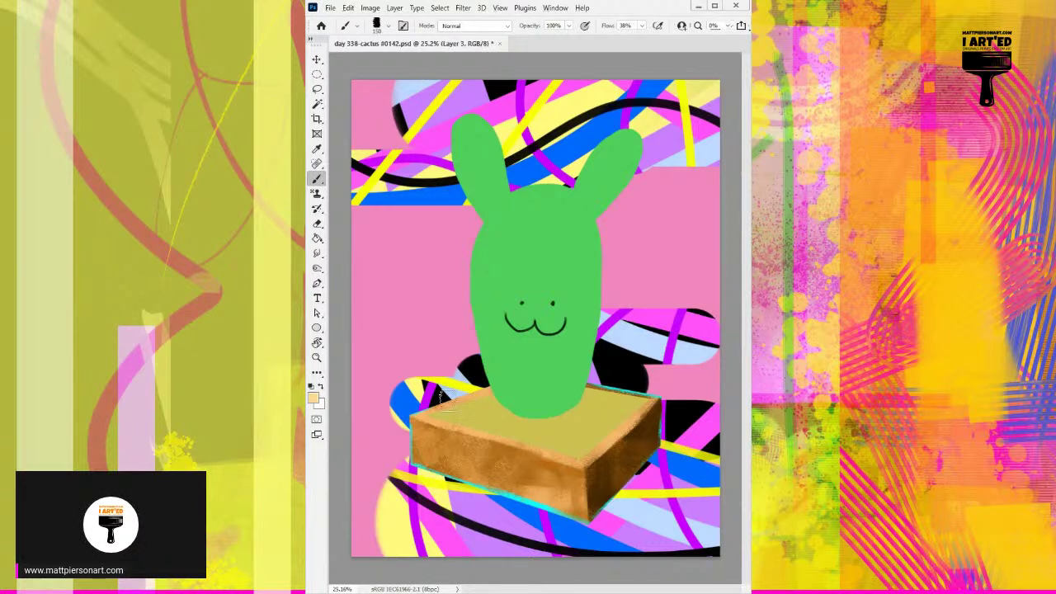
drag(476, 386, 456, 402)
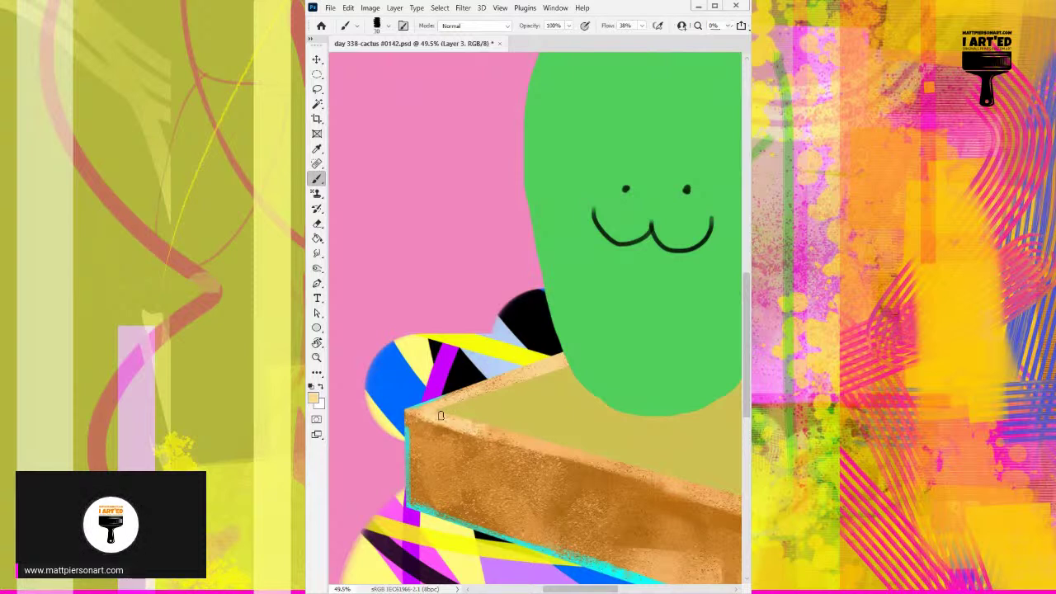
alt+click(441, 429)
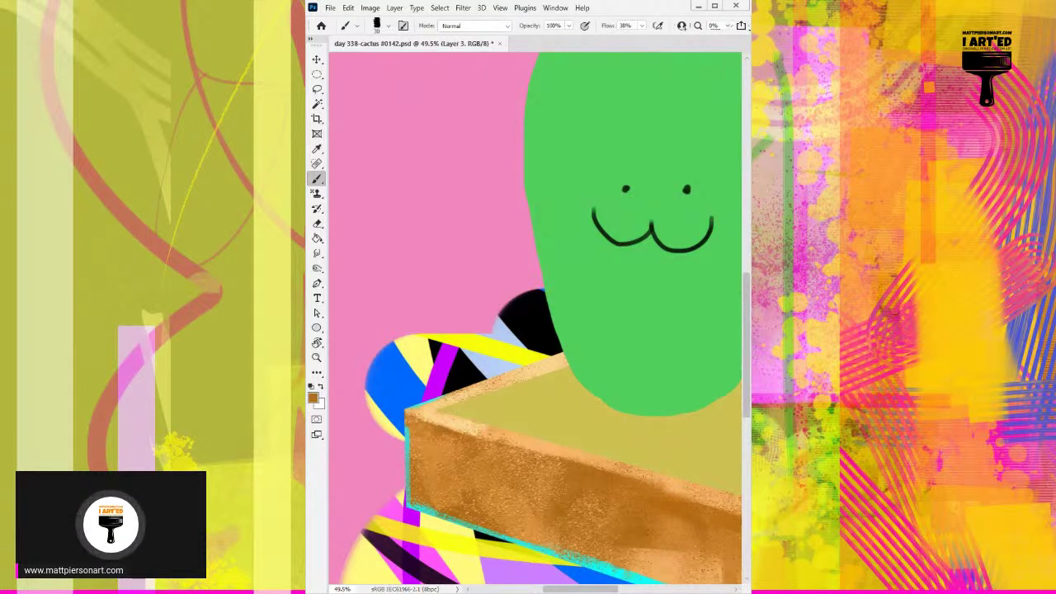
scroll(379, 334, up, 1)
mouse_move(411, 439)
mouse_down()
mouse_move(566, 492)
mouse_move(529, 477)
mouse_move(537, 489)
mouse_move(527, 487)
mouse_move(536, 485)
mouse_move(529, 452)
mouse_move(477, 418)
mouse_up()
scroll(578, 486, down, 5)
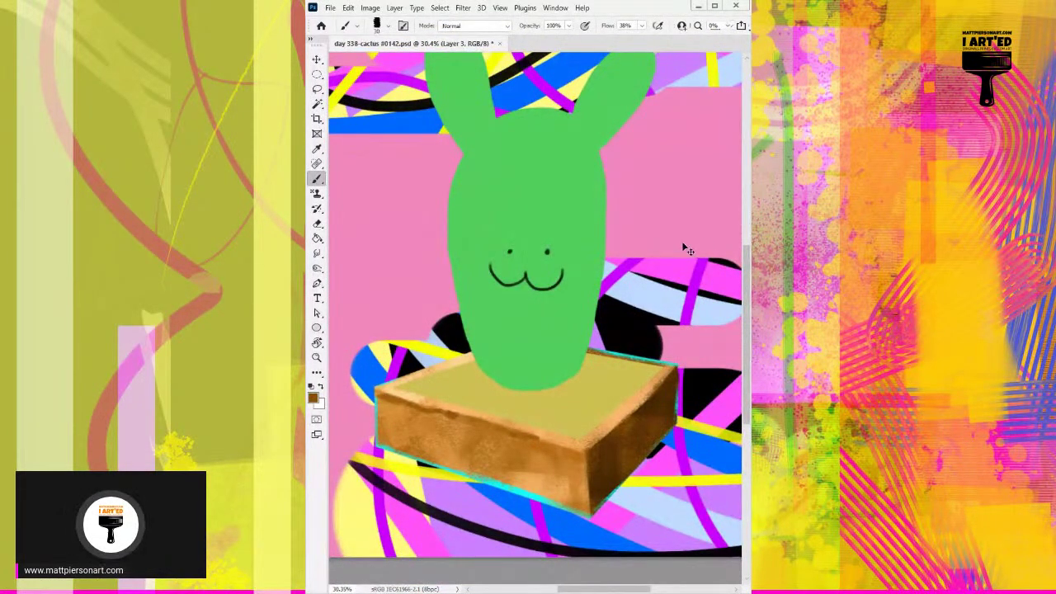
scroll(670, 245, down, 2)
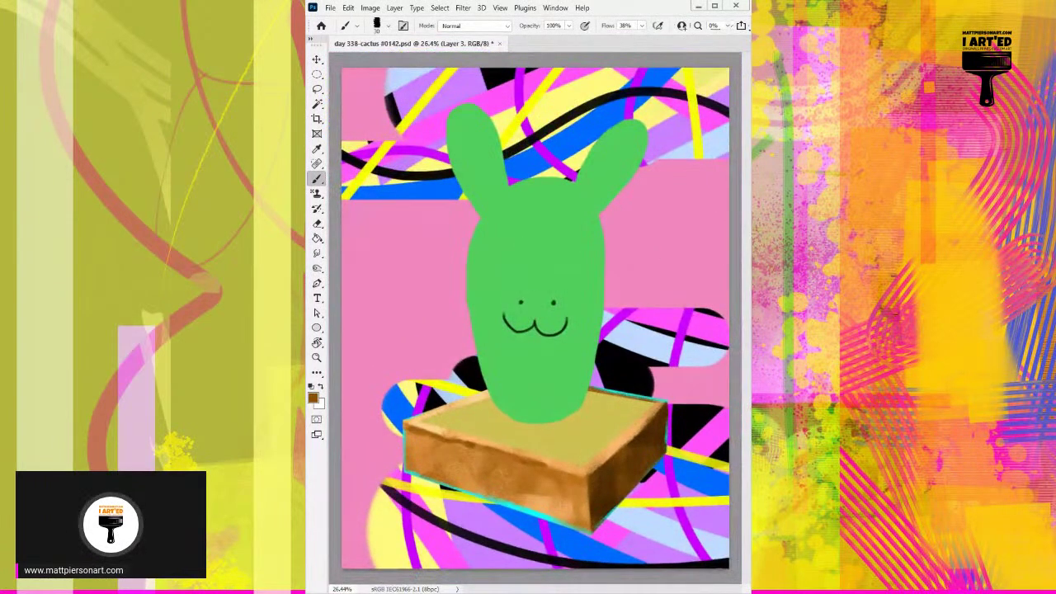
On the sand layer, brush pale yellow texture over the sand and an olive shadow around the cactus's base with a 207 px brush.
alt+click(470, 418)
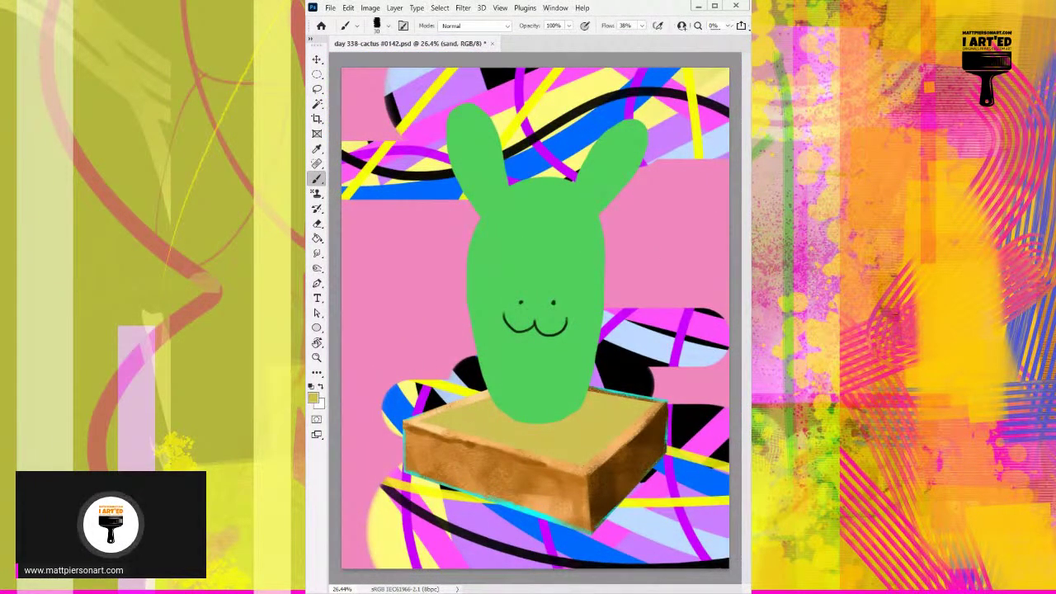
scroll(487, 376, up, 1)
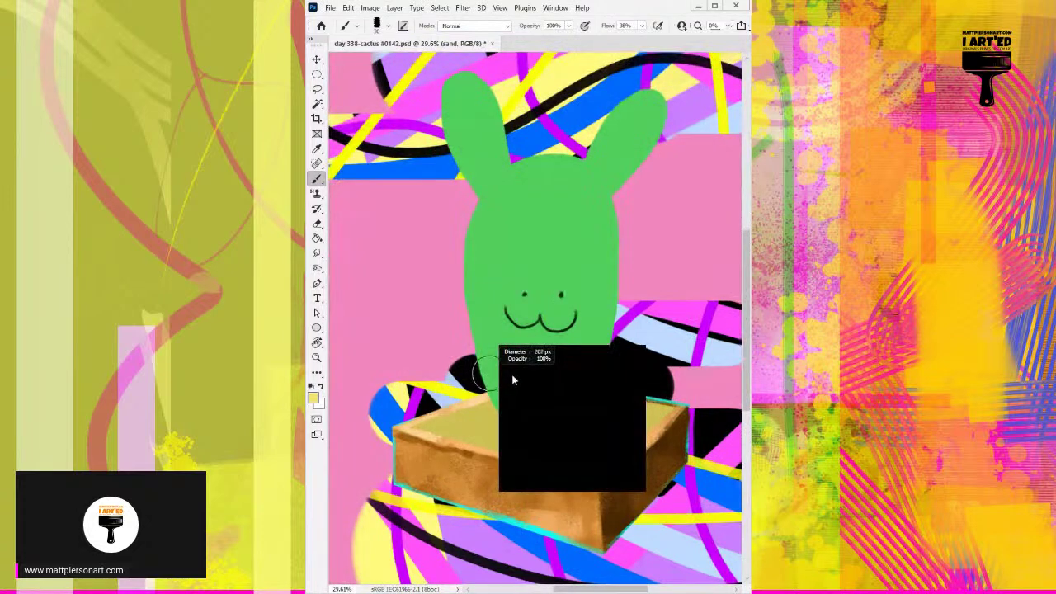
mouse_move(477, 406)
mouse_down()
mouse_move(493, 439)
mouse_move(532, 439)
mouse_move(596, 475)
mouse_move(656, 439)
mouse_move(604, 445)
mouse_move(509, 379)
mouse_move(537, 429)
mouse_move(507, 408)
mouse_move(552, 424)
mouse_move(678, 401)
mouse_up()
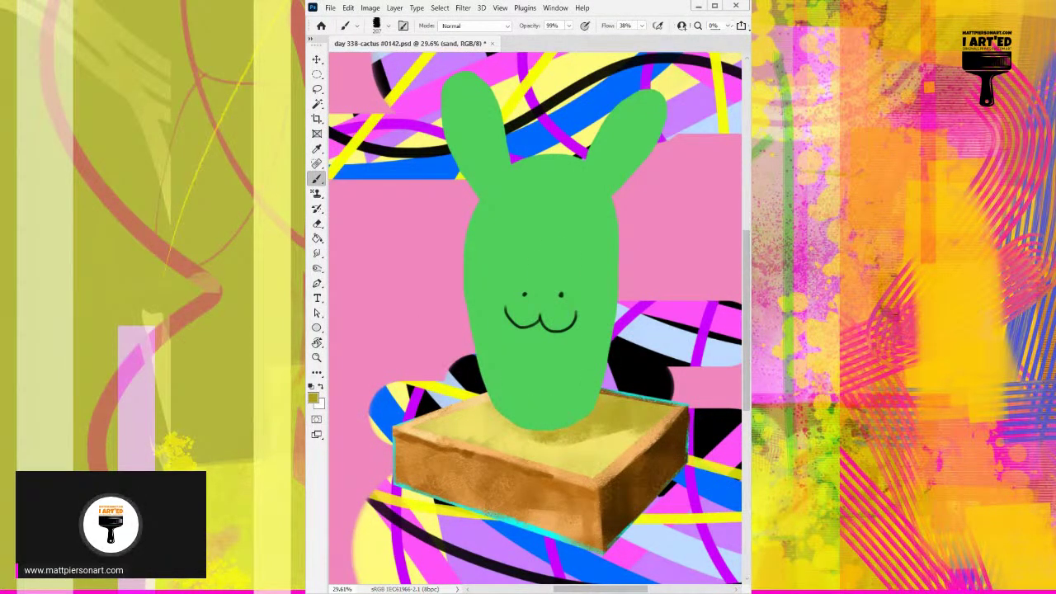
mouse_move(507, 420)
mouse_down()
mouse_move(570, 436)
mouse_move(584, 416)
mouse_move(629, 410)
mouse_up()
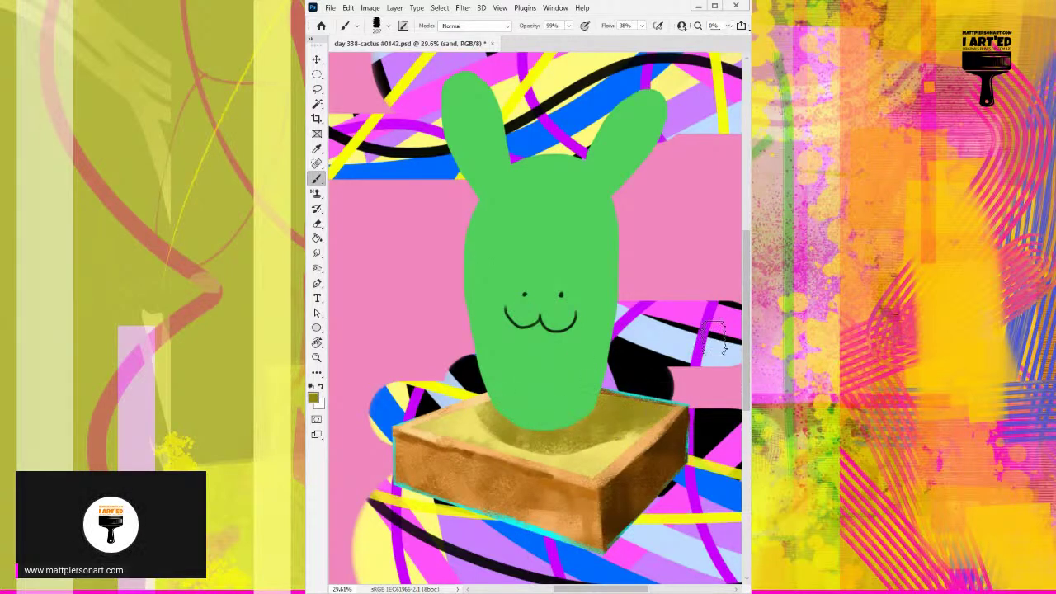
Sample the sand's pale yellow and paint it around the outer edge of the cactus's shadow to soften and reshape it.
alt+click(619, 431)
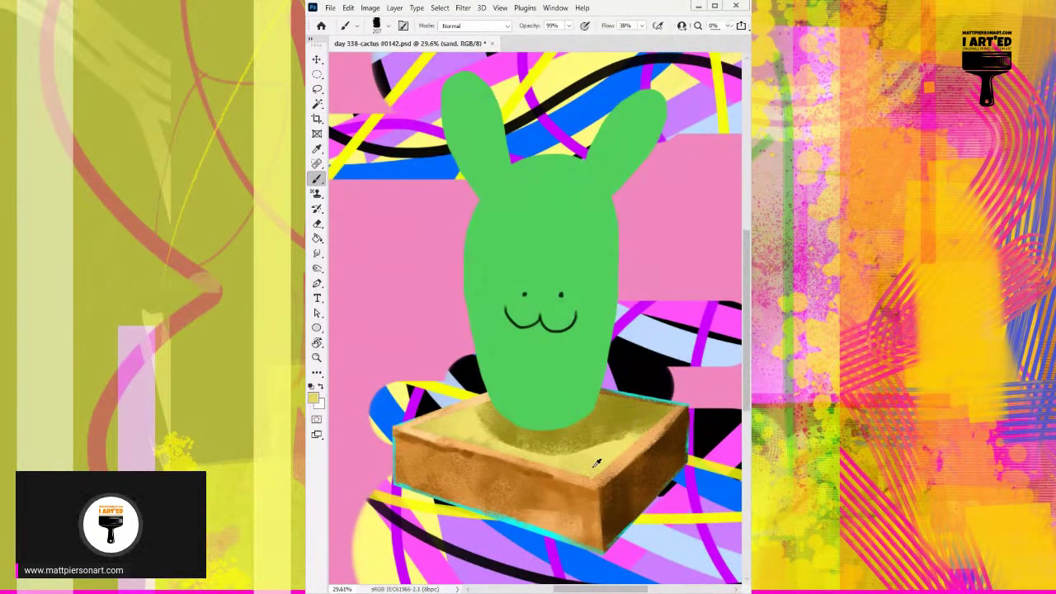
drag(566, 437, 677, 409)
drag(572, 462, 621, 442)
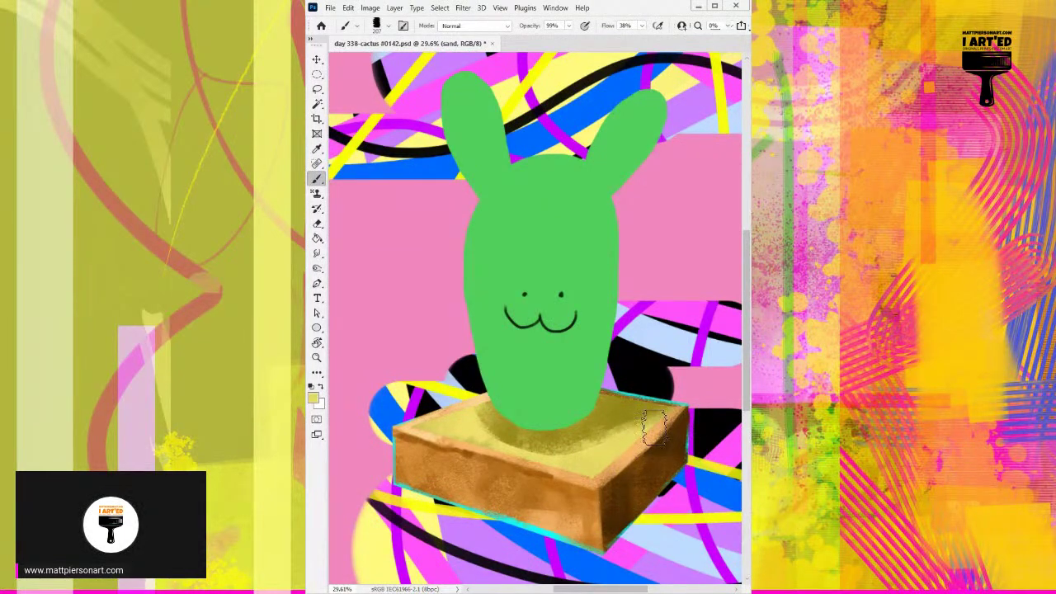
scroll(410, 321, right, 2)
scroll(411, 321, down, 1)
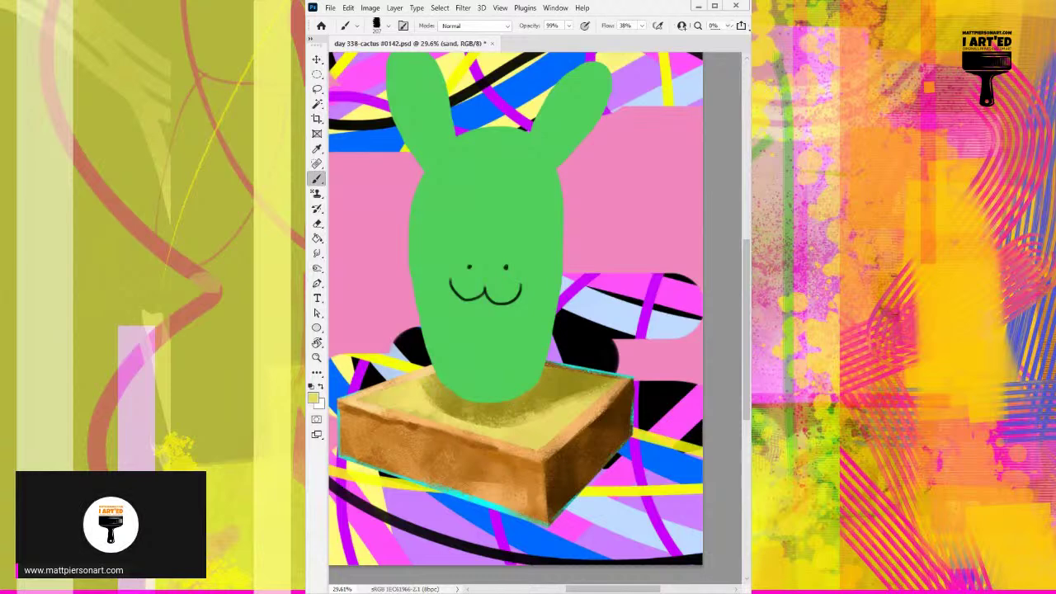
Brush pale yellow highlights and muted purple and pink tints over the sand around the cactus's base.
mouse_move(416, 386)
mouse_down()
mouse_move(376, 412)
mouse_move(415, 434)
mouse_move(442, 424)
mouse_move(467, 446)
mouse_move(519, 452)
mouse_move(558, 440)
mouse_move(517, 437)
mouse_move(607, 394)
mouse_up()
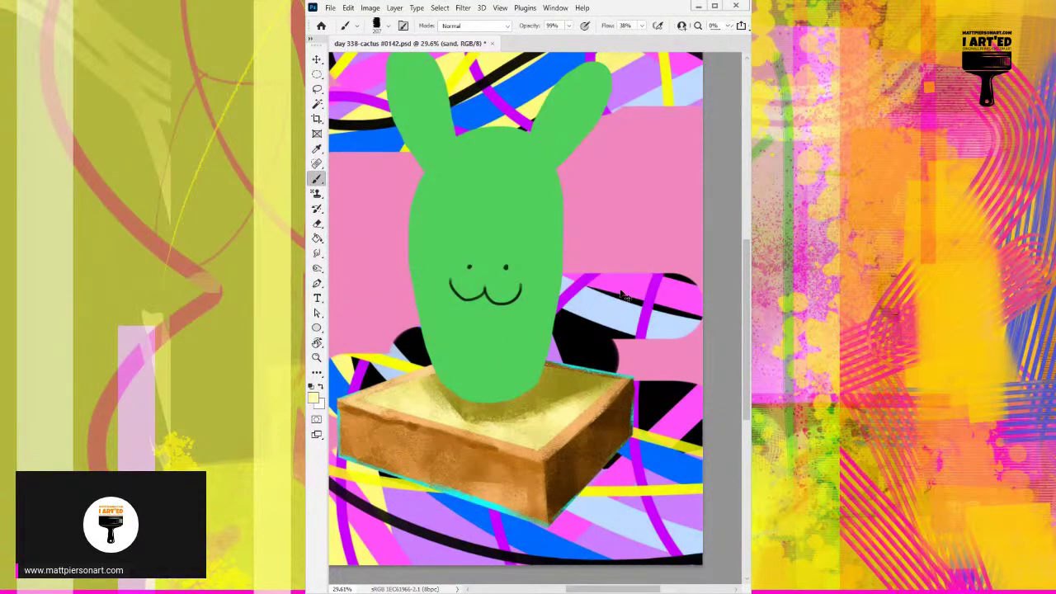
drag(507, 425, 550, 360)
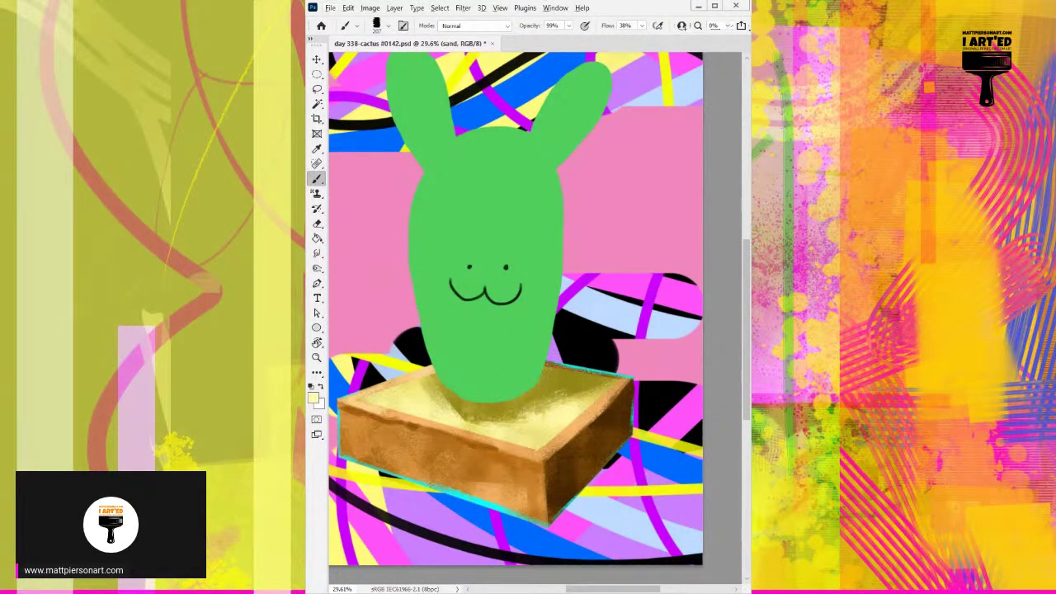
alt+click(556, 376)
mouse_move(484, 384)
mouse_down()
mouse_move(495, 389)
mouse_move(484, 388)
mouse_up()
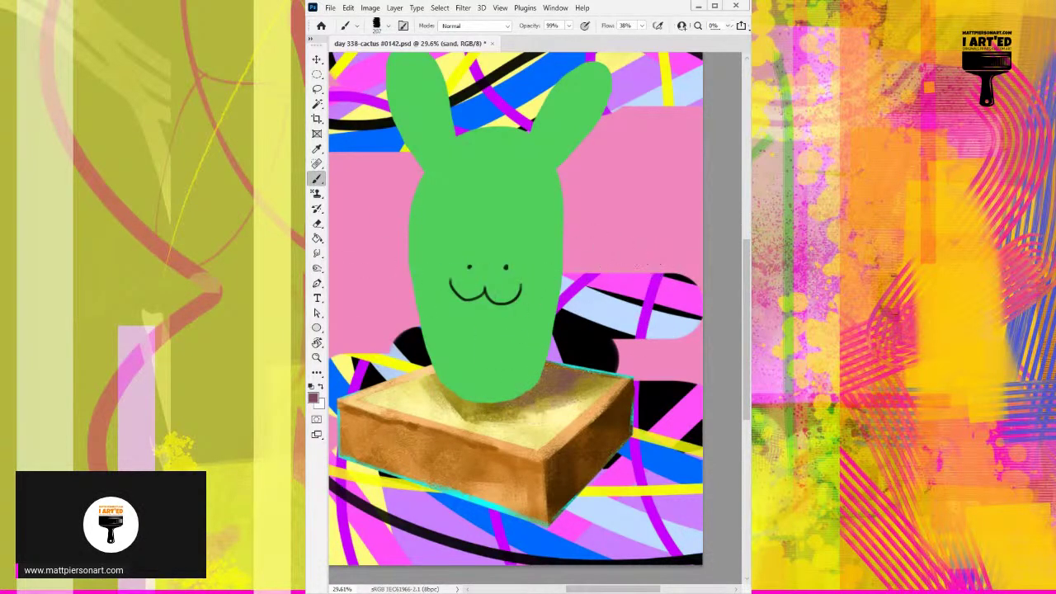
alt+click(402, 249)
scroll(530, 421, up, 1)
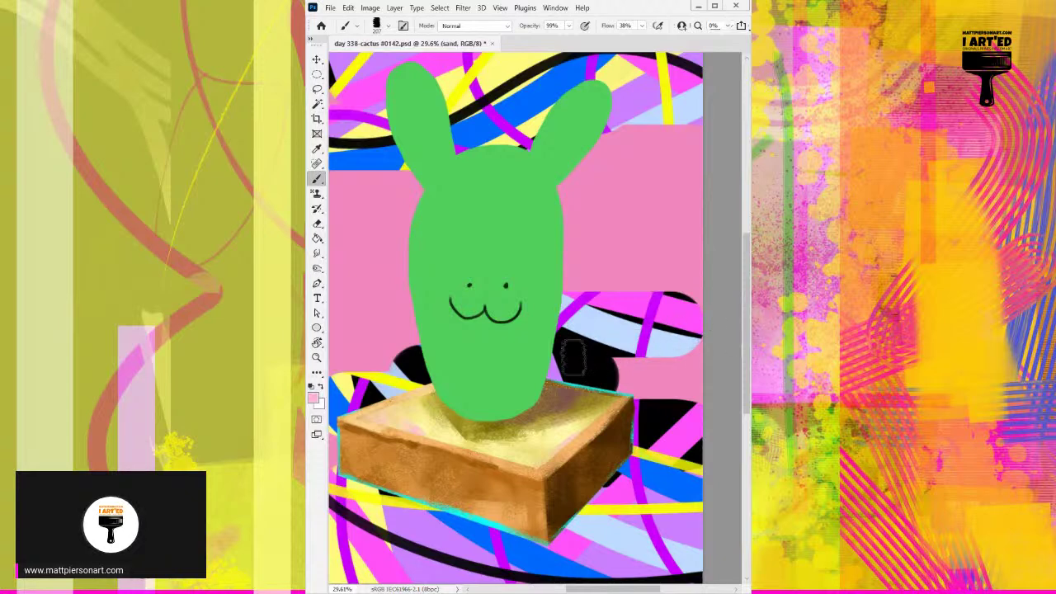
Paint bright pink accents along the sand's outer edges beside the pot's rim, using a smaller textured brush.
click(317, 178)
scroll(367, 388, up, 5)
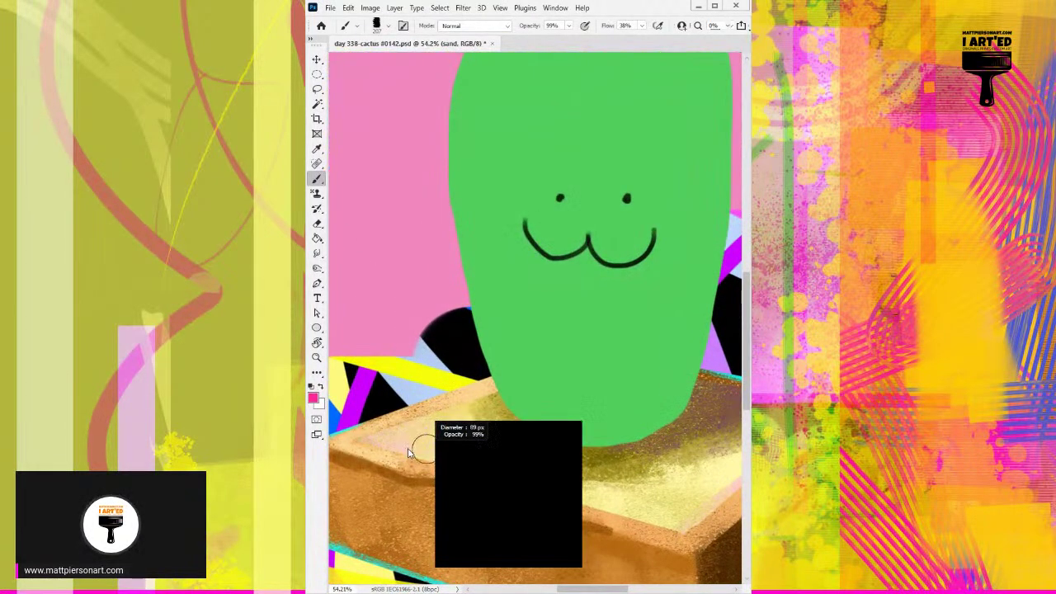
mouse_move(365, 442)
mouse_down()
mouse_move(420, 411)
mouse_move(362, 430)
mouse_move(396, 463)
mouse_move(372, 453)
mouse_up()
scroll(518, 485, down, 2)
scroll(518, 485, right, 3)
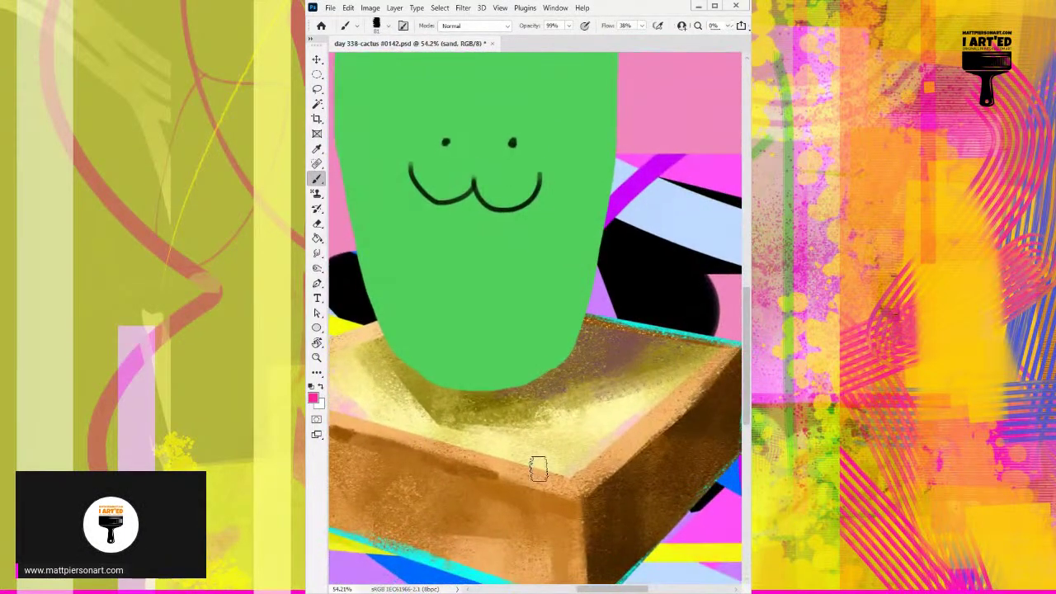
mouse_move(557, 486)
mouse_down()
mouse_move(586, 480)
mouse_move(688, 403)
mouse_move(728, 350)
mouse_up()
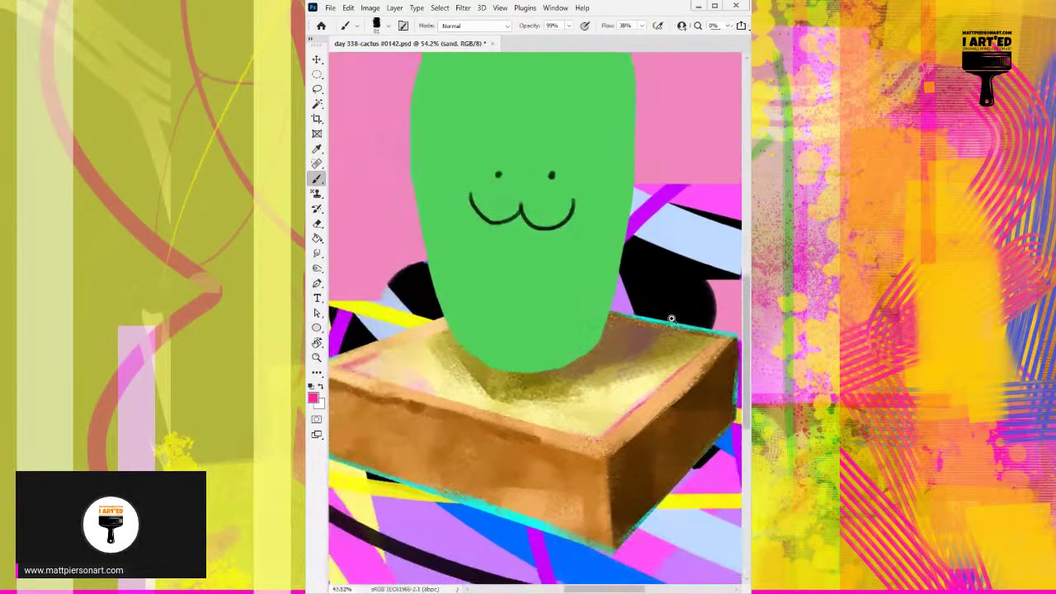
scroll(670, 315, down, 2)
scroll(667, 320, down, 2)
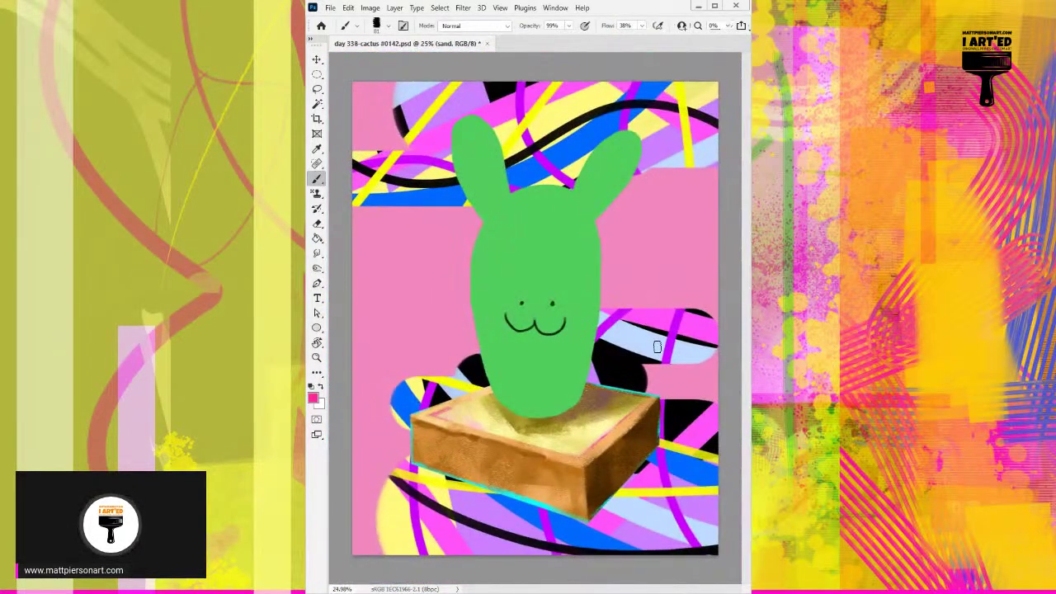
scroll(495, 376, up, 3)
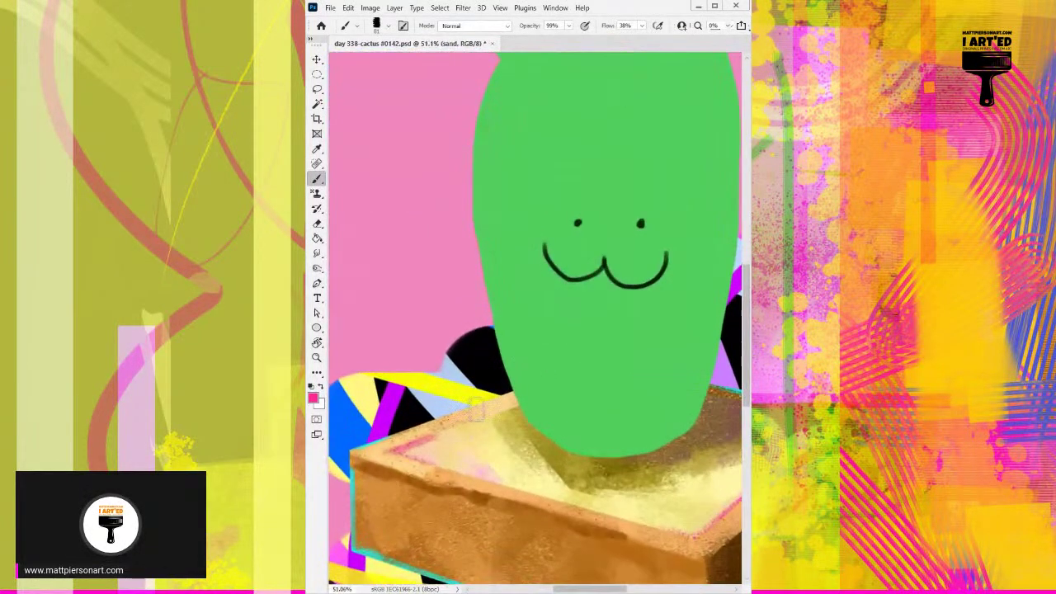
scroll(640, 299, down, 3)
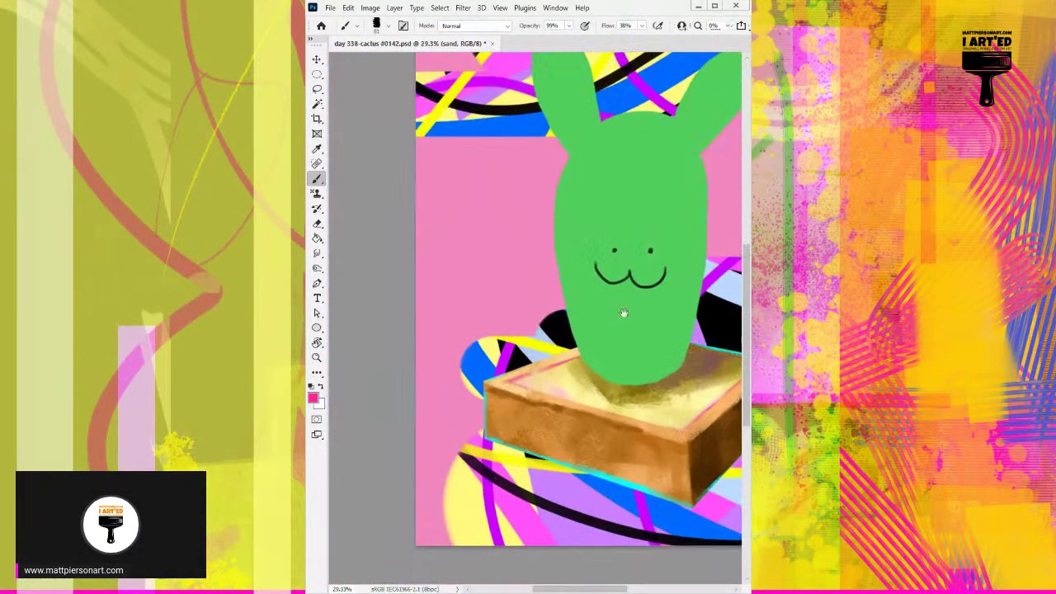
scroll(576, 288, up, 2)
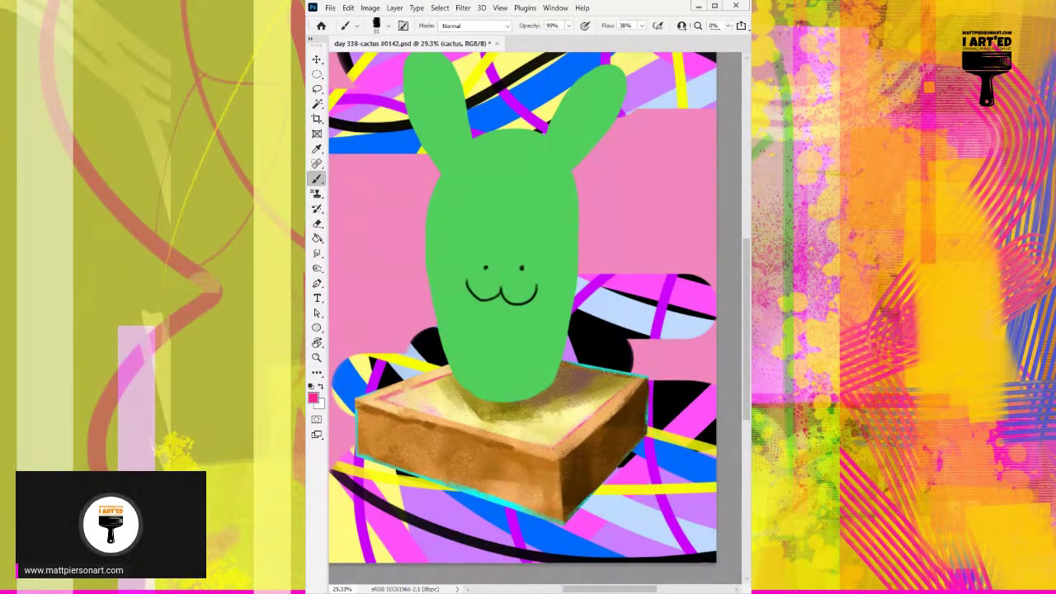
On the cactus layer, paint pale green highlights down the body's centre and on both arms with a large soft brush.
drag(560, 284, 483, 304)
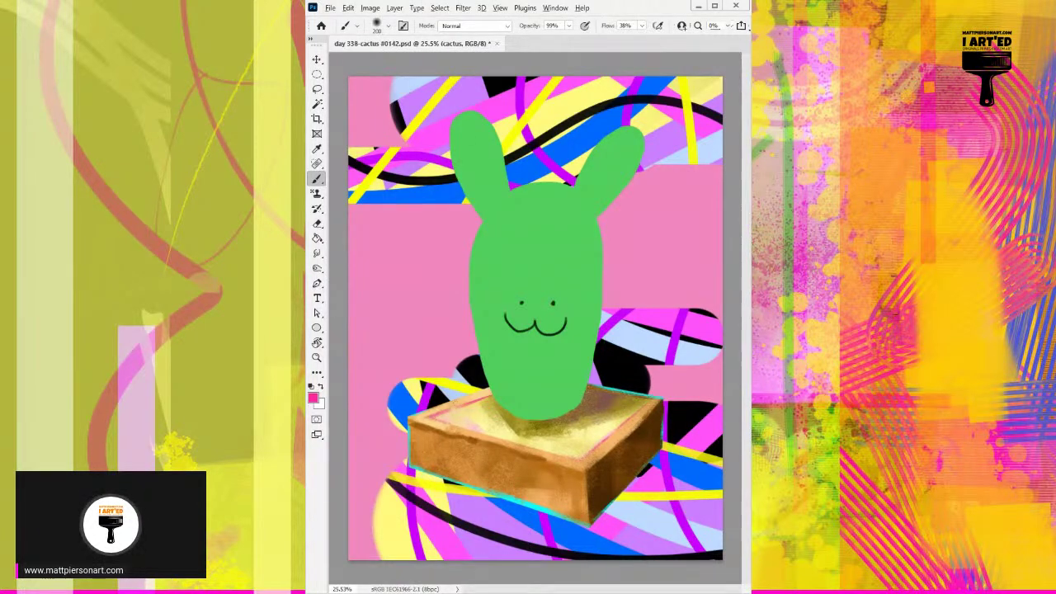
alt+click(542, 254)
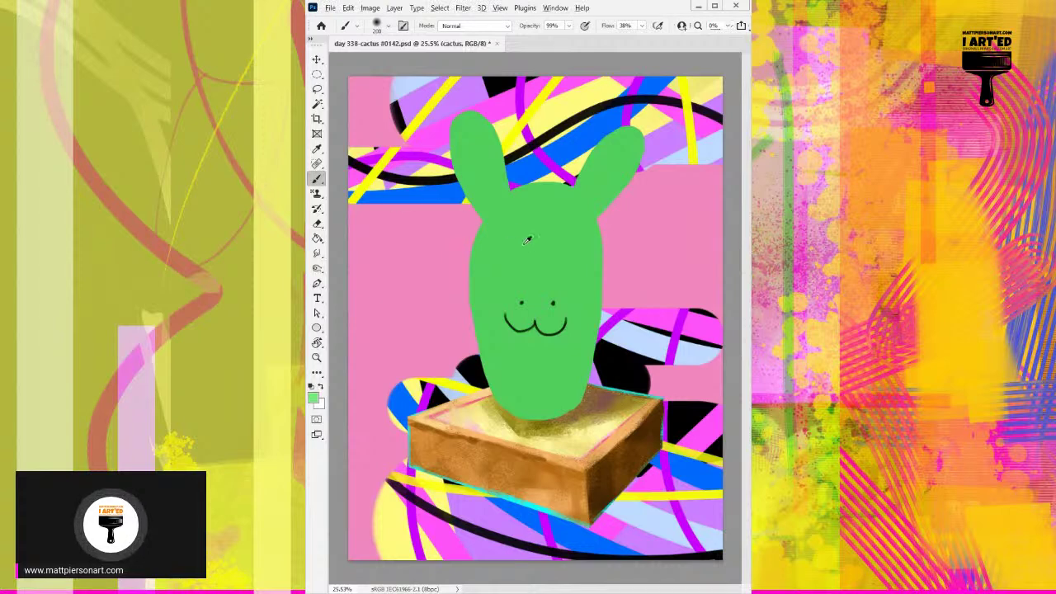
drag(514, 236, 521, 384)
drag(541, 216, 543, 406)
drag(536, 194, 536, 408)
drag(516, 396, 515, 169)
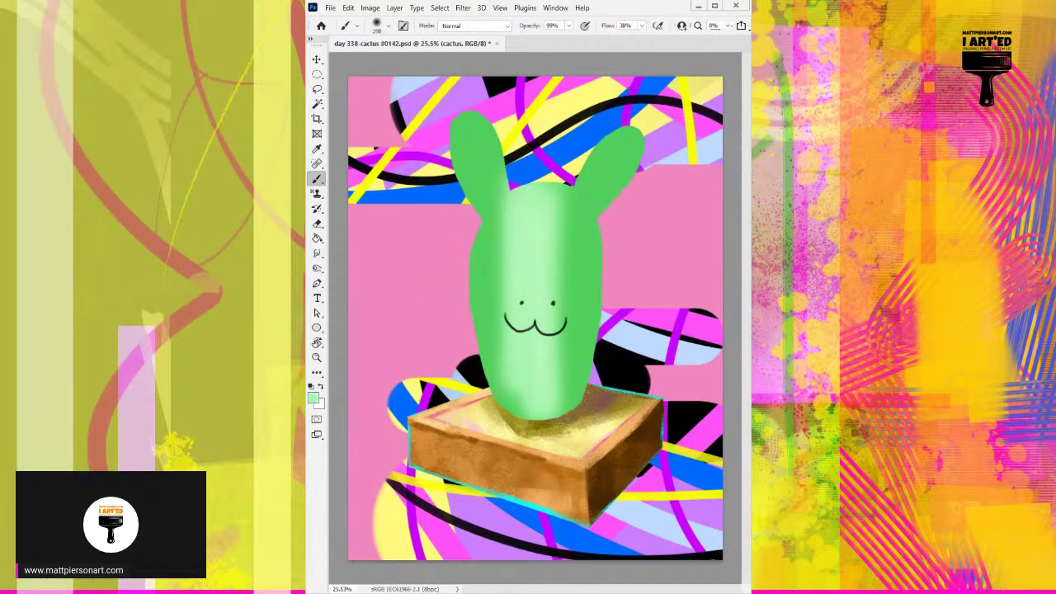
mouse_move(531, 236)
mouse_down()
mouse_move(515, 321)
mouse_move(533, 405)
mouse_up()
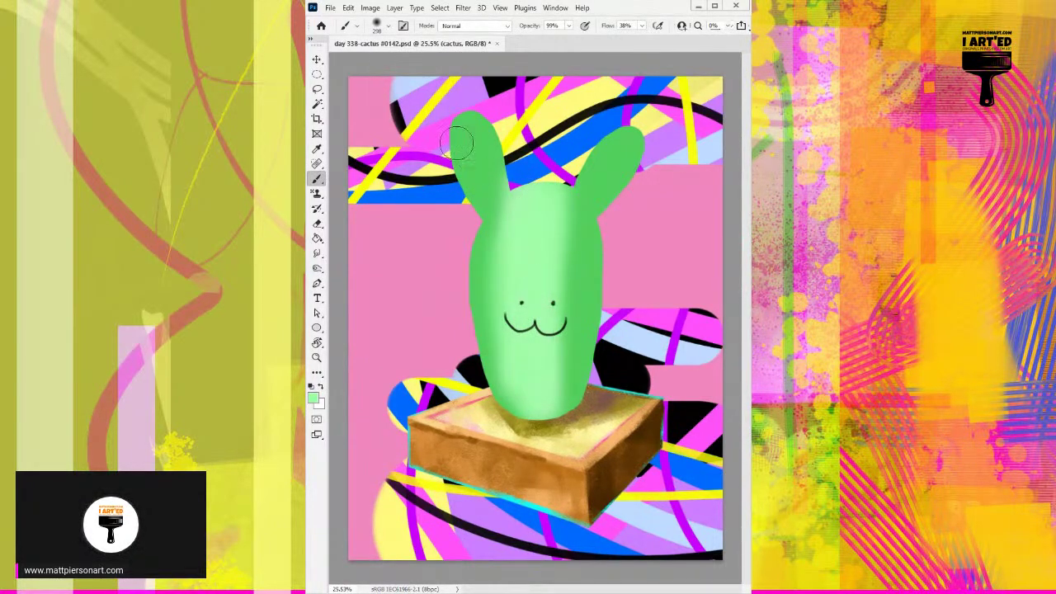
drag(475, 158, 467, 122)
drag(609, 169, 621, 140)
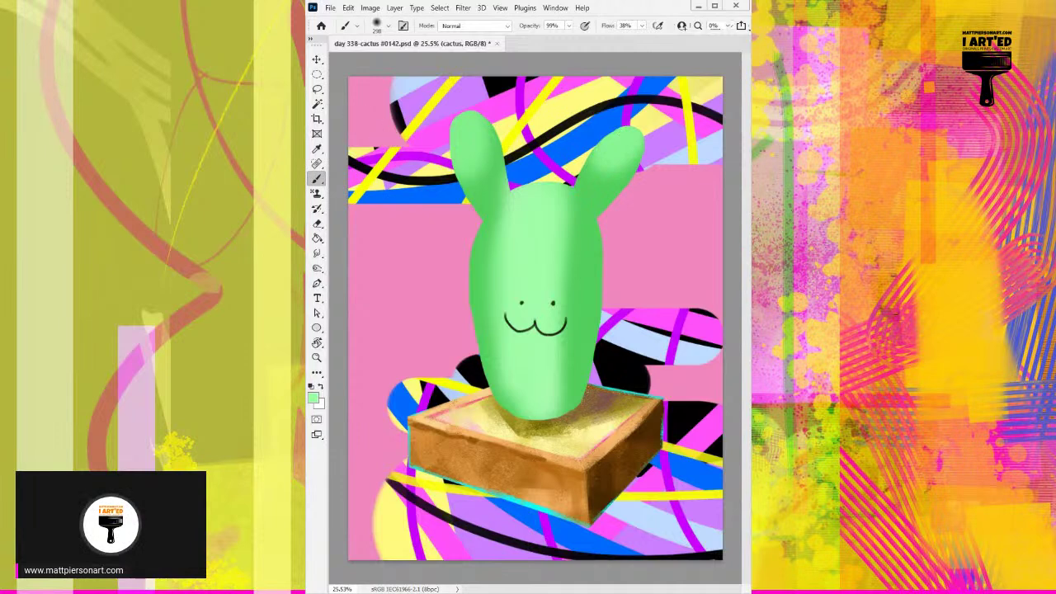
Shade the cactus's right side, arm bases and lower body with darker green, then blend sampled green below the mouth.
mouse_move(561, 260)
mouse_down()
mouse_move(578, 322)
mouse_move(569, 413)
mouse_up()
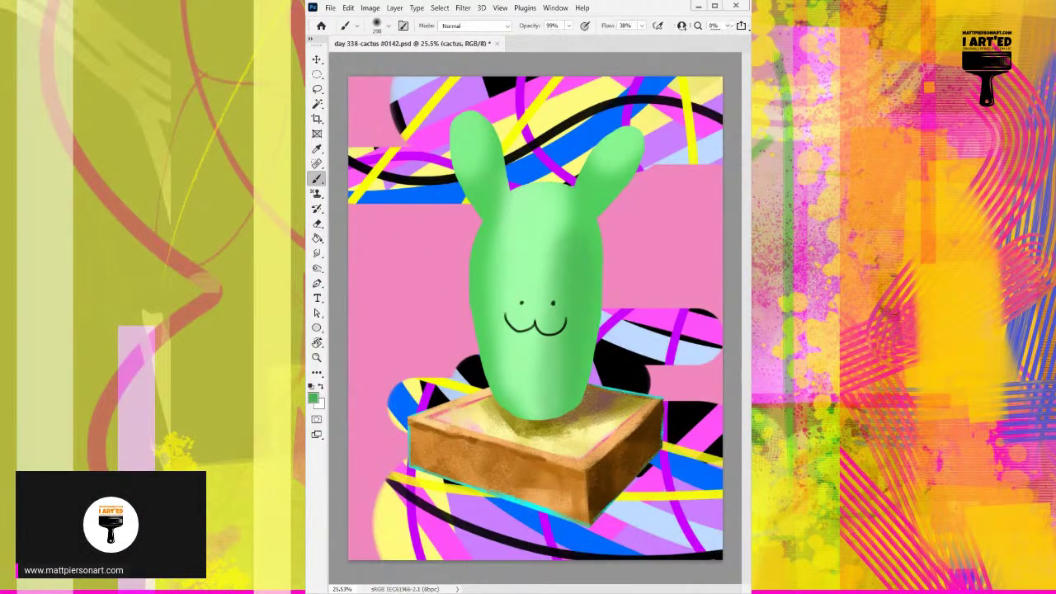
drag(578, 240, 570, 413)
drag(591, 219, 590, 323)
mouse_move(594, 240)
mouse_down()
mouse_move(598, 190)
mouse_move(609, 196)
mouse_up()
mouse_move(522, 188)
mouse_down()
mouse_move(545, 186)
mouse_move(578, 161)
mouse_move(619, 175)
mouse_up()
drag(476, 192, 505, 183)
mouse_move(540, 310)
mouse_down()
mouse_move(484, 297)
mouse_move(505, 436)
mouse_move(486, 284)
mouse_up()
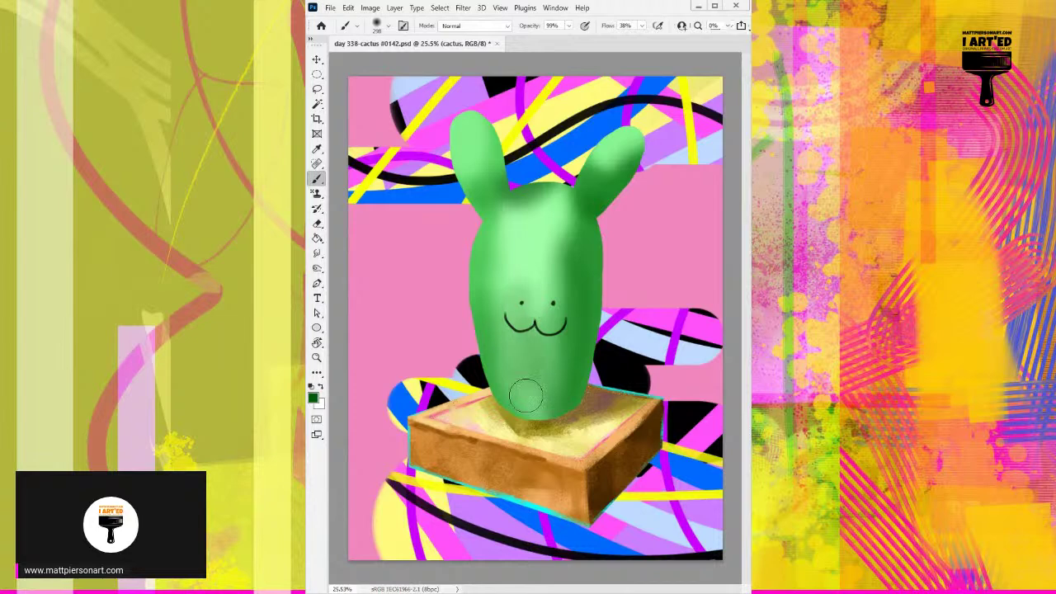
alt+click(536, 299)
drag(531, 337, 533, 400)
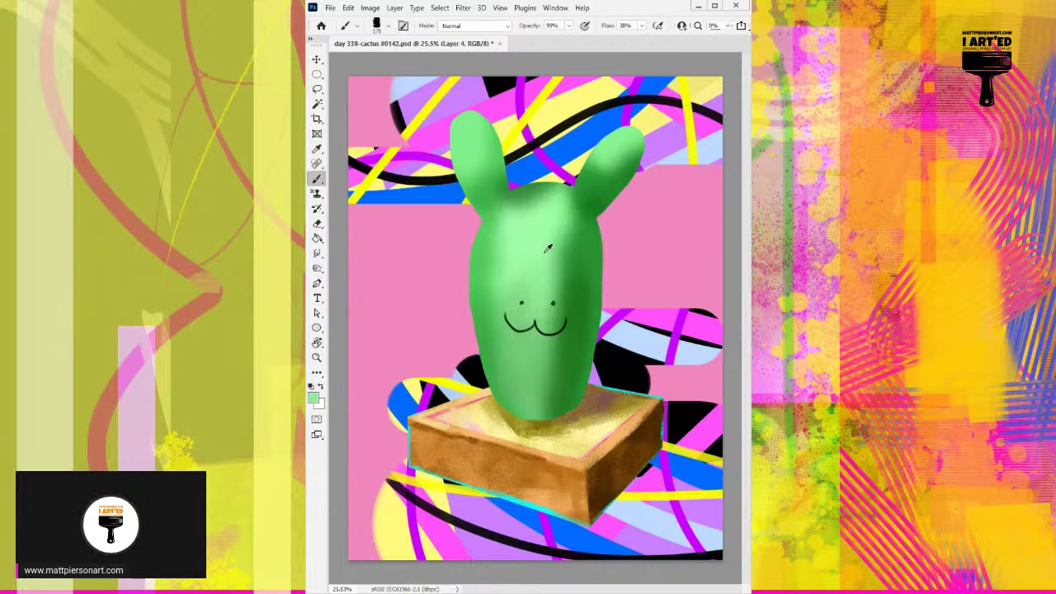
On Layer 4, brush sampled pale green texture over the forehead, face and centre of the body with a 175 px brush.
alt+click(570, 268)
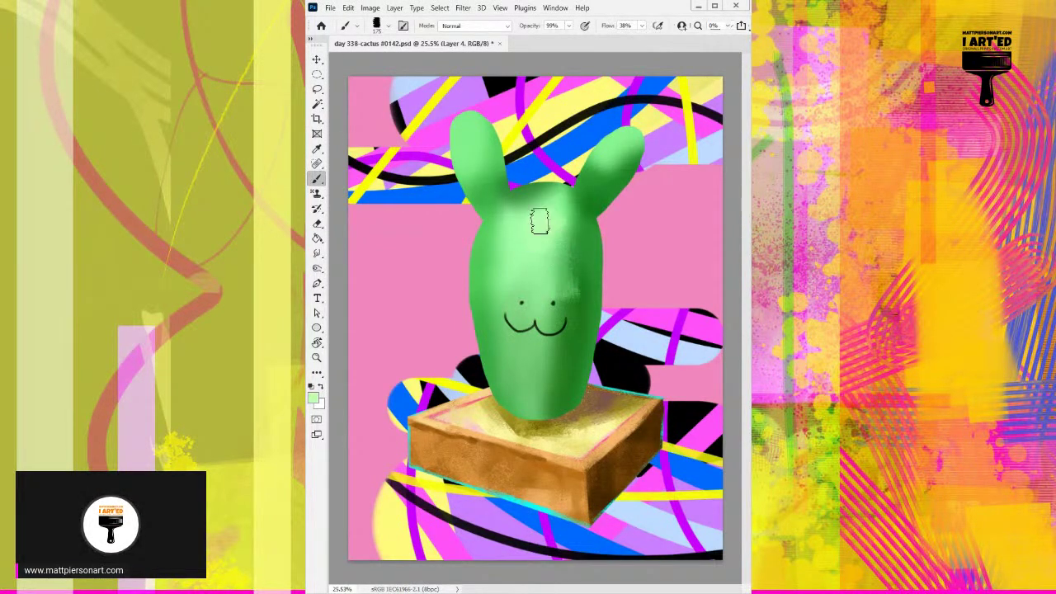
mouse_move(544, 227)
mouse_down()
mouse_move(548, 220)
mouse_move(566, 237)
mouse_move(550, 279)
mouse_move(563, 276)
mouse_move(566, 289)
mouse_up()
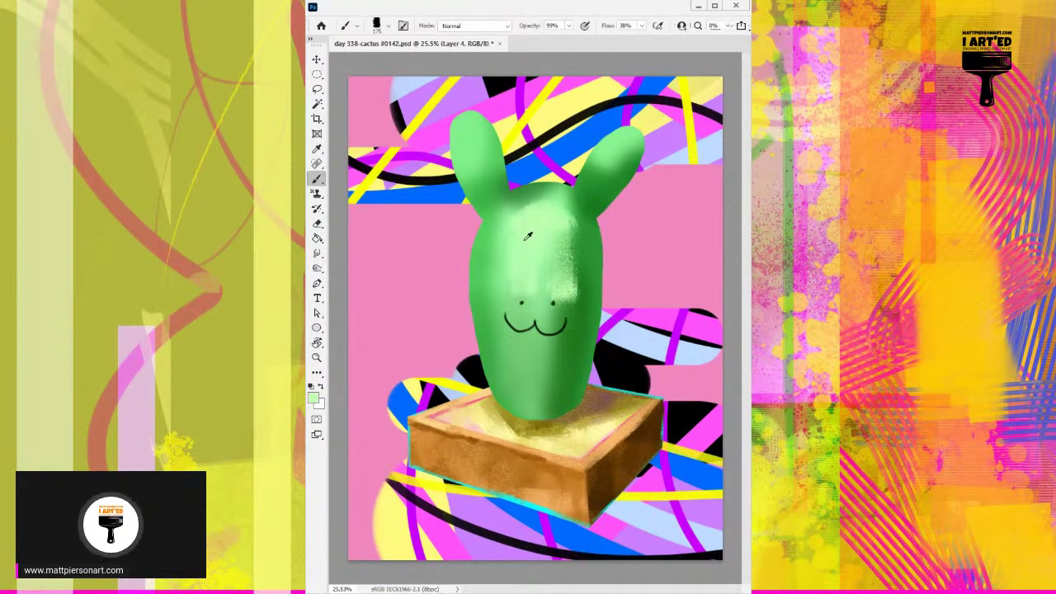
mouse_move(512, 235)
mouse_down()
mouse_move(514, 303)
mouse_move(526, 229)
mouse_move(546, 303)
mouse_move(551, 269)
mouse_move(552, 361)
mouse_up()
alt+click(550, 273)
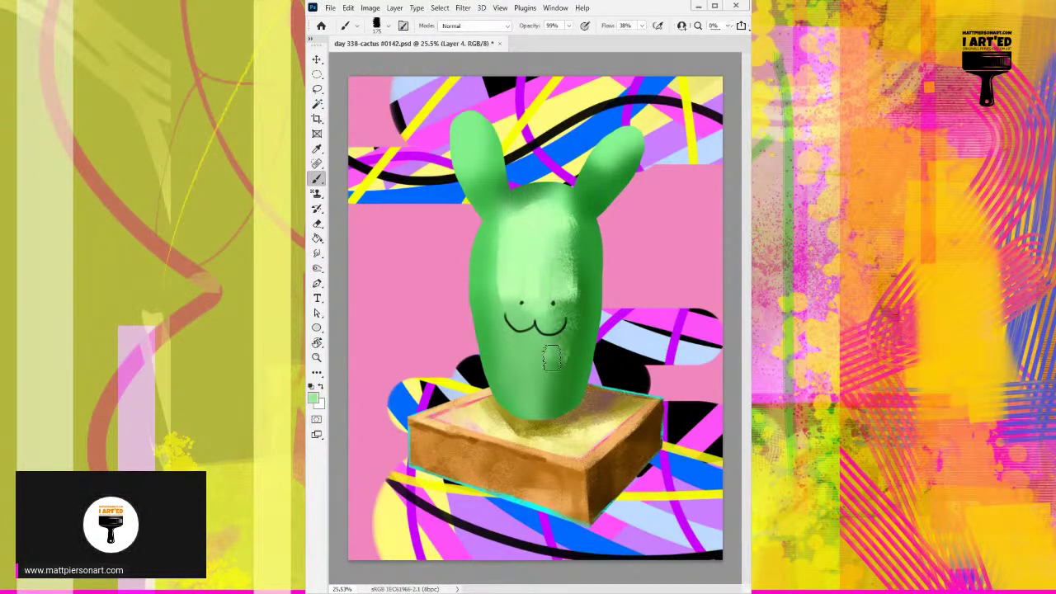
drag(542, 289, 533, 282)
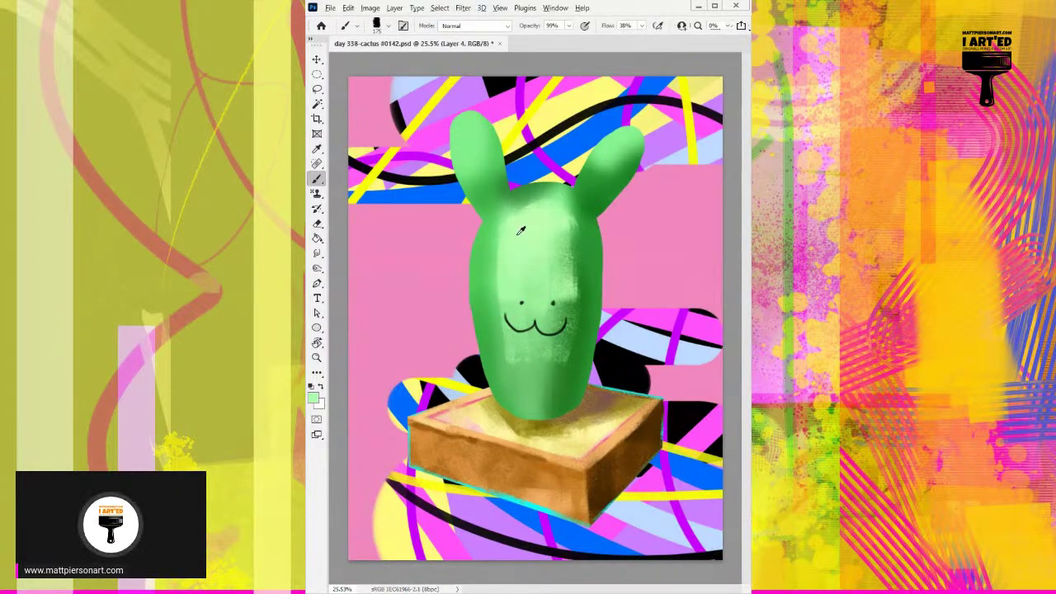
drag(514, 229, 500, 277)
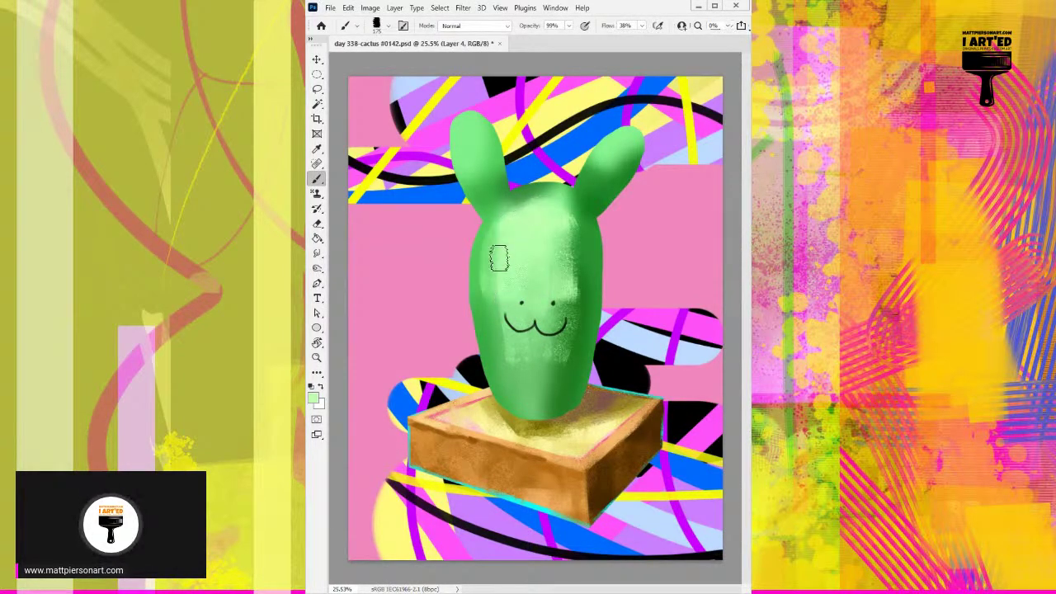
Sample greens from the body's left side and brush light green texture along the highlight's right edge.
alt+click(488, 263)
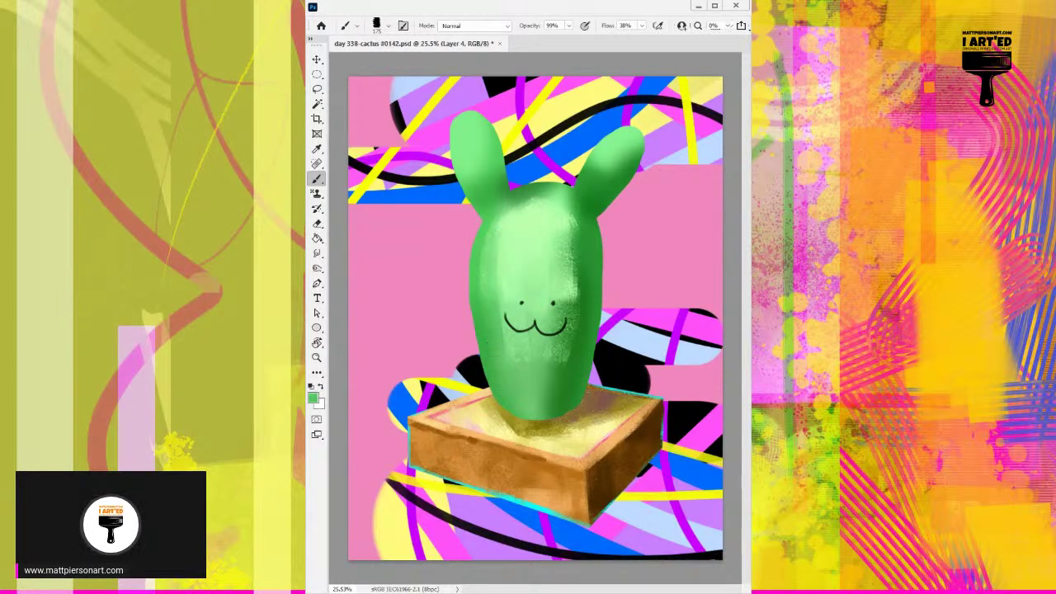
alt+click(493, 271)
alt+click(506, 255)
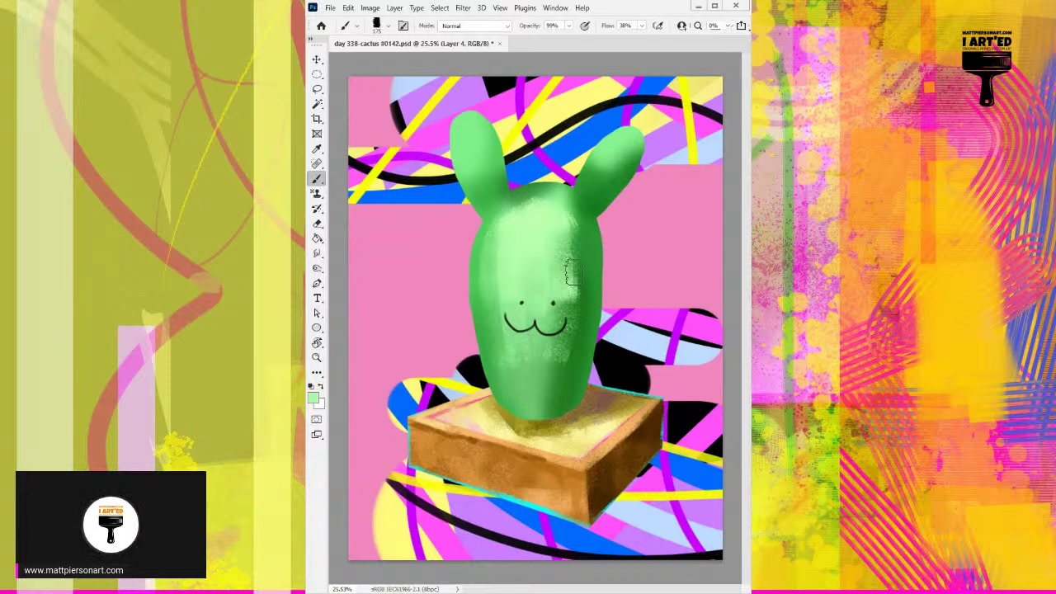
drag(569, 254, 578, 310)
drag(568, 244, 581, 334)
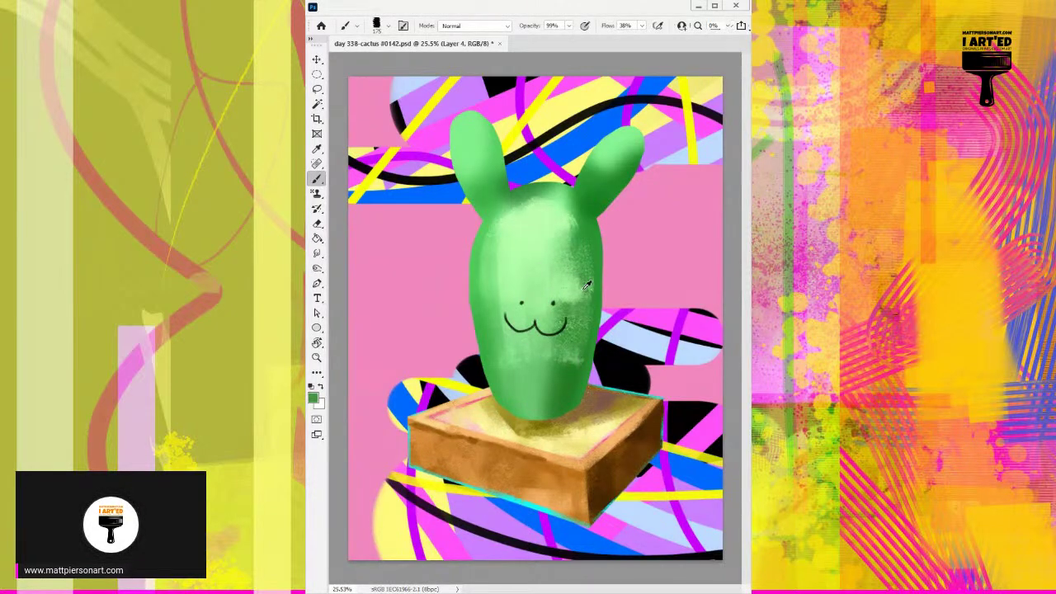
Undo the last highlight stroke and brush darker green texture down the body's right side.
key(ctrl+z)
key(bracketleft)
key(bracketleft)
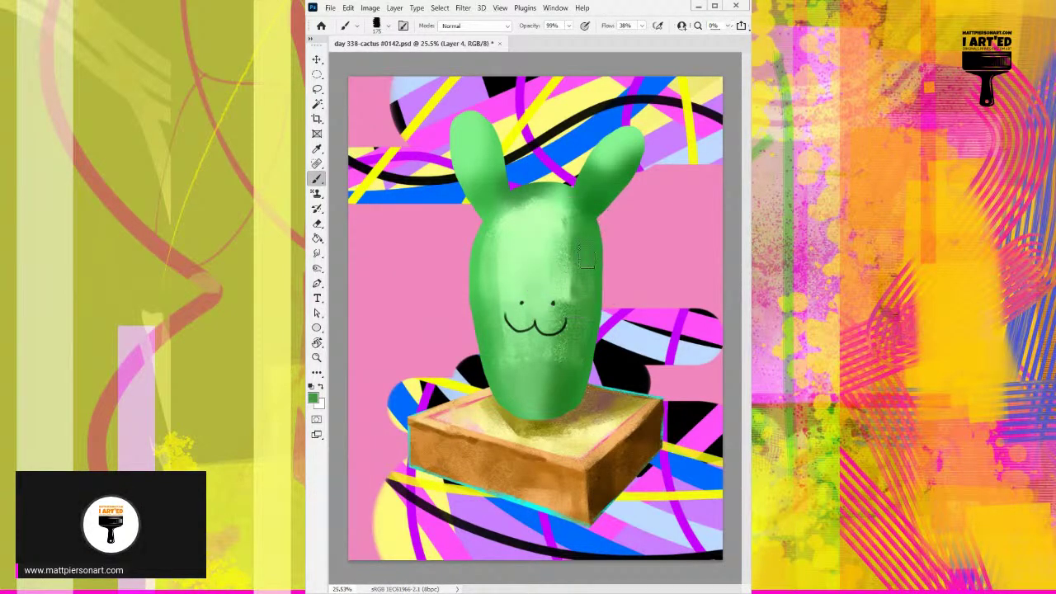
mouse_move(582, 213)
mouse_down()
mouse_move(588, 310)
mouse_move(596, 279)
mouse_move(574, 363)
mouse_up()
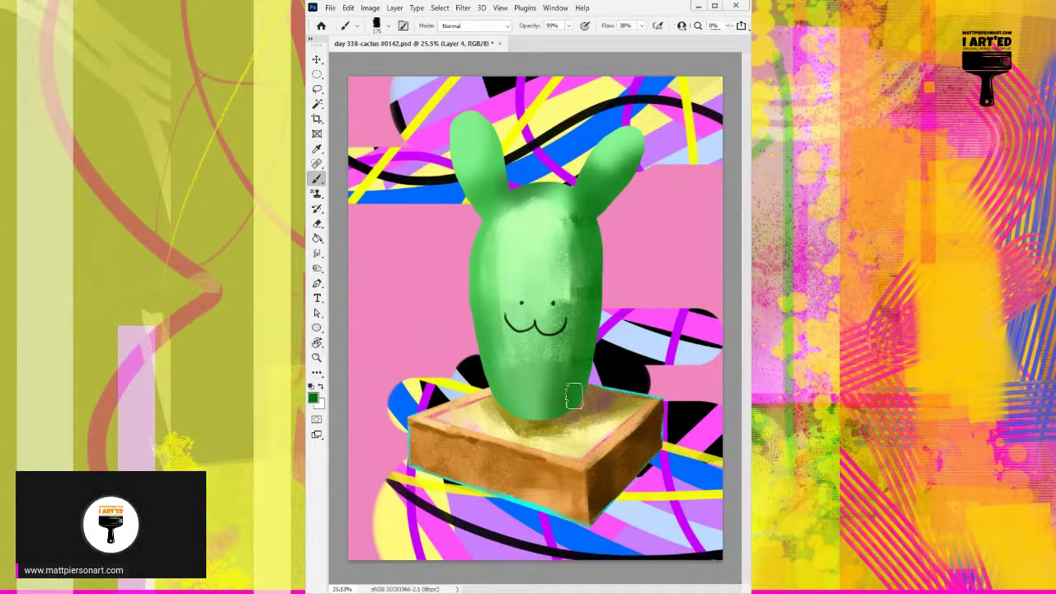
Brush sampled light and mid greens over the cactus's lower body below the mouth to build up textured highlights.
alt+click(566, 273)
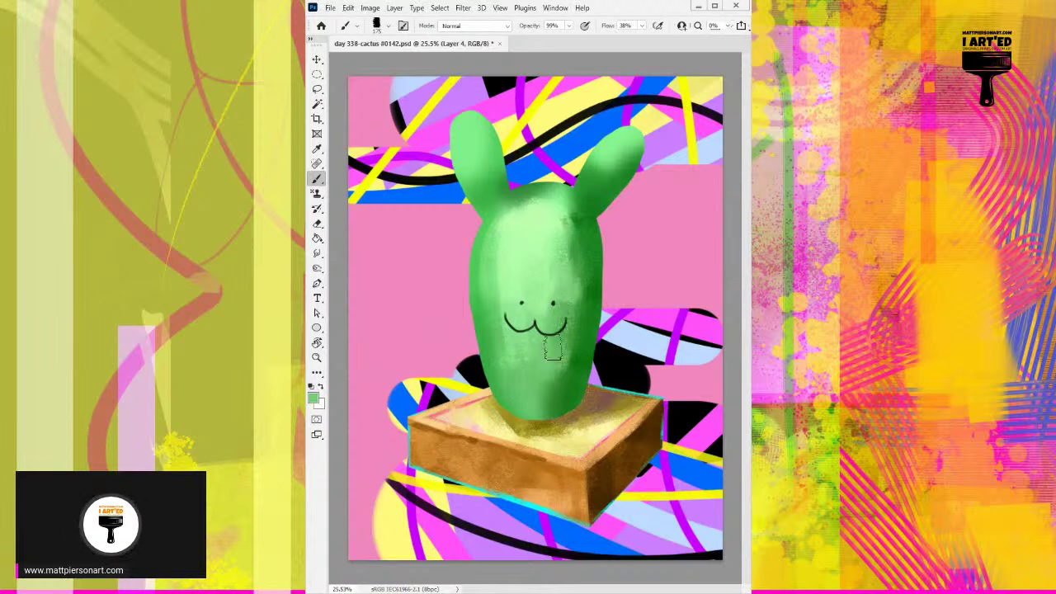
mouse_move(519, 299)
mouse_down()
mouse_move(522, 348)
mouse_move(521, 308)
mouse_move(559, 310)
mouse_move(542, 307)
mouse_move(524, 348)
mouse_move(562, 308)
mouse_move(528, 345)
mouse_move(524, 366)
mouse_move(536, 345)
mouse_move(527, 362)
mouse_move(543, 383)
mouse_move(540, 361)
mouse_move(542, 412)
mouse_move(565, 348)
mouse_move(557, 391)
mouse_up()
alt+click(538, 376)
alt+click(542, 379)
alt+click(545, 341)
mouse_move(532, 347)
mouse_down()
mouse_move(536, 382)
mouse_move(548, 353)
mouse_move(540, 377)
mouse_up()
alt+click(545, 355)
alt+click(544, 360)
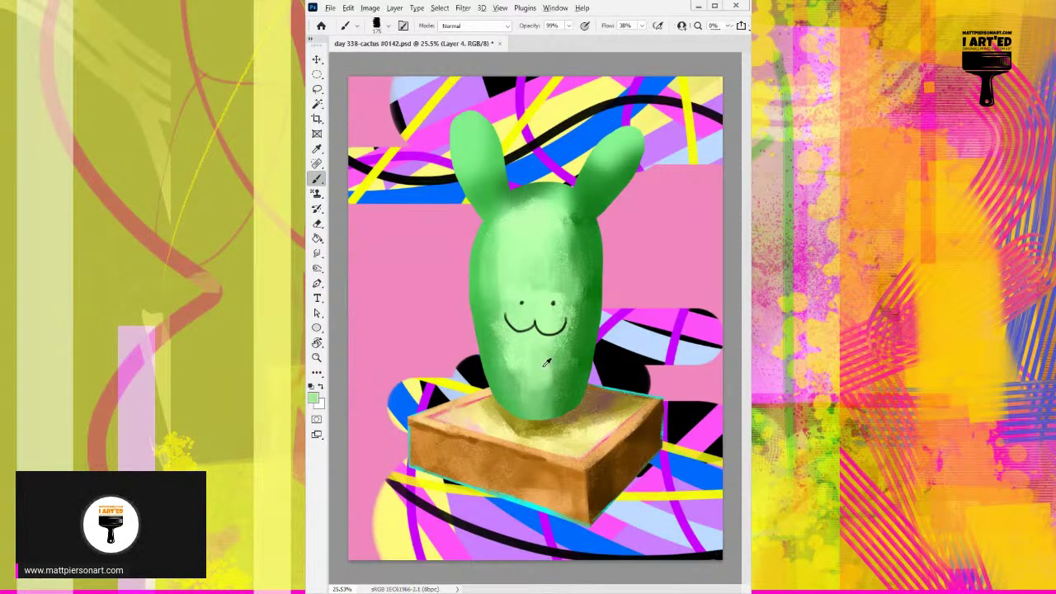
Blend sampled greens across the lower body and up its left side beside the mouth.
mouse_move(542, 358)
mouse_down()
mouse_move(497, 345)
mouse_move(511, 418)
mouse_move(497, 368)
mouse_up()
alt+click(512, 364)
alt+click(498, 361)
drag(481, 295, 494, 320)
Brush sampled light green texture down the left part of the face and up over the forehead.
alt+click(554, 279)
mouse_move(502, 247)
mouse_down()
mouse_move(476, 270)
mouse_move(486, 255)
mouse_move(493, 309)
mouse_up()
alt+click(512, 265)
mouse_move(512, 267)
mouse_down()
mouse_move(495, 301)
mouse_move(499, 338)
mouse_up()
mouse_move(494, 285)
mouse_down()
mouse_move(487, 322)
mouse_move(500, 302)
mouse_up()
alt+click(507, 259)
mouse_move(510, 264)
mouse_down()
mouse_move(511, 229)
mouse_move(521, 248)
mouse_up()
mouse_move(529, 207)
mouse_down()
mouse_move(534, 180)
mouse_move(516, 198)
mouse_up()
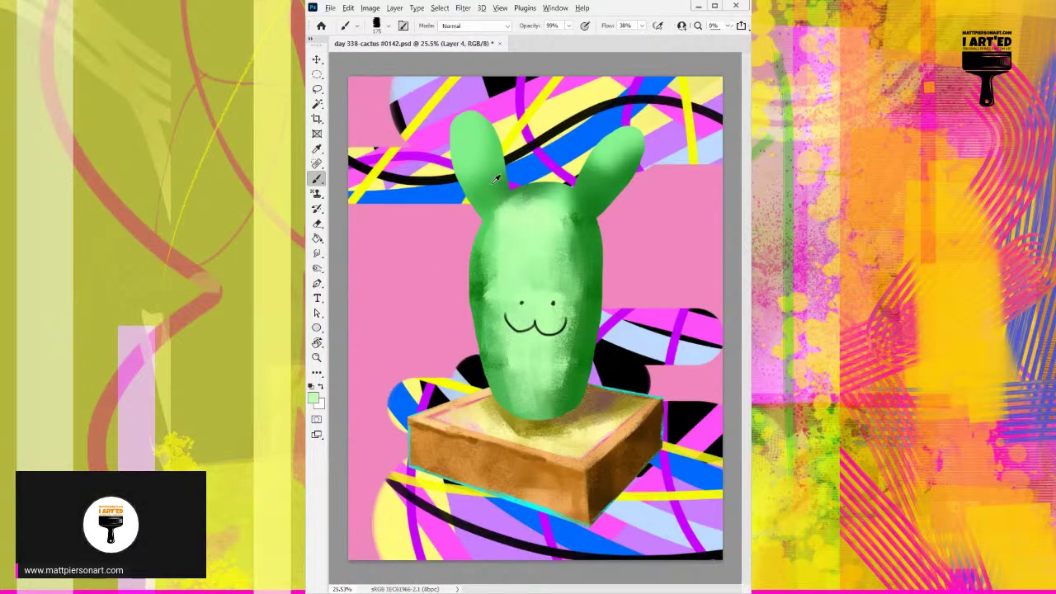
Shade the right arm's lower edge with dark green, using a smaller textured brush.
alt+click(493, 188)
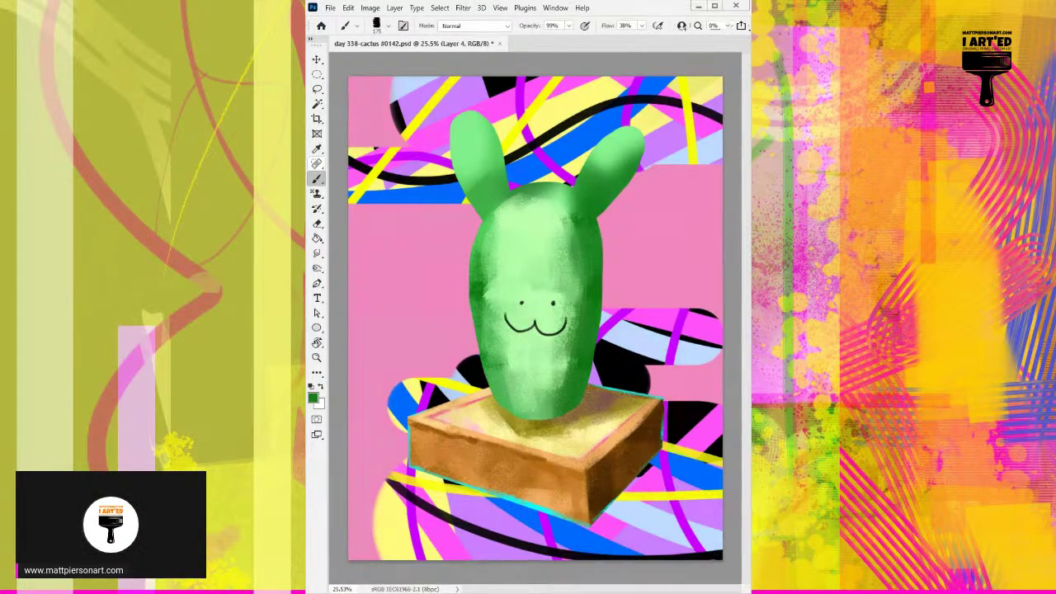
alt+right_click(608, 212)
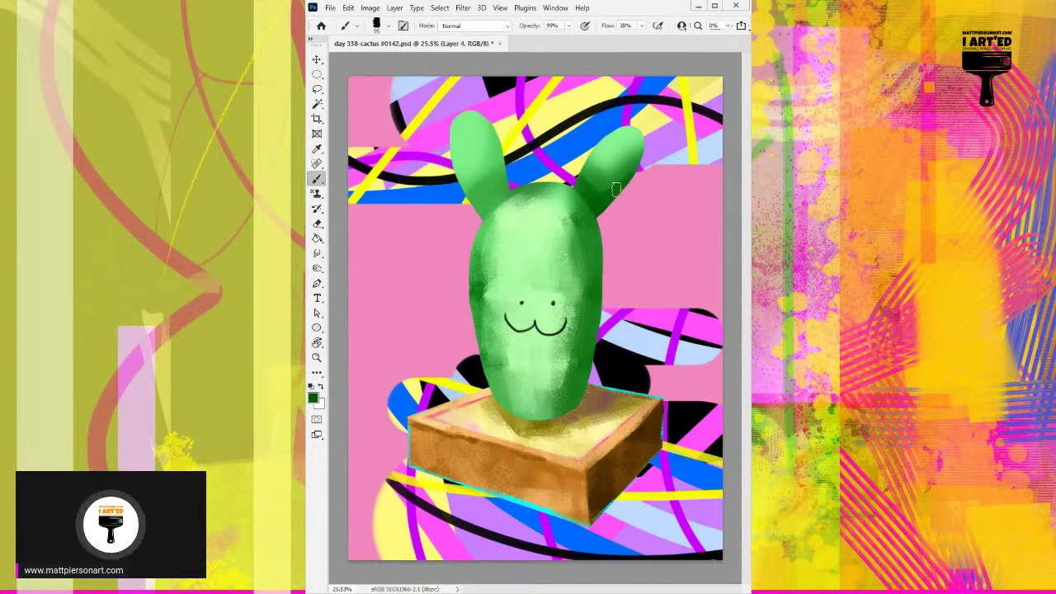
drag(605, 188, 652, 144)
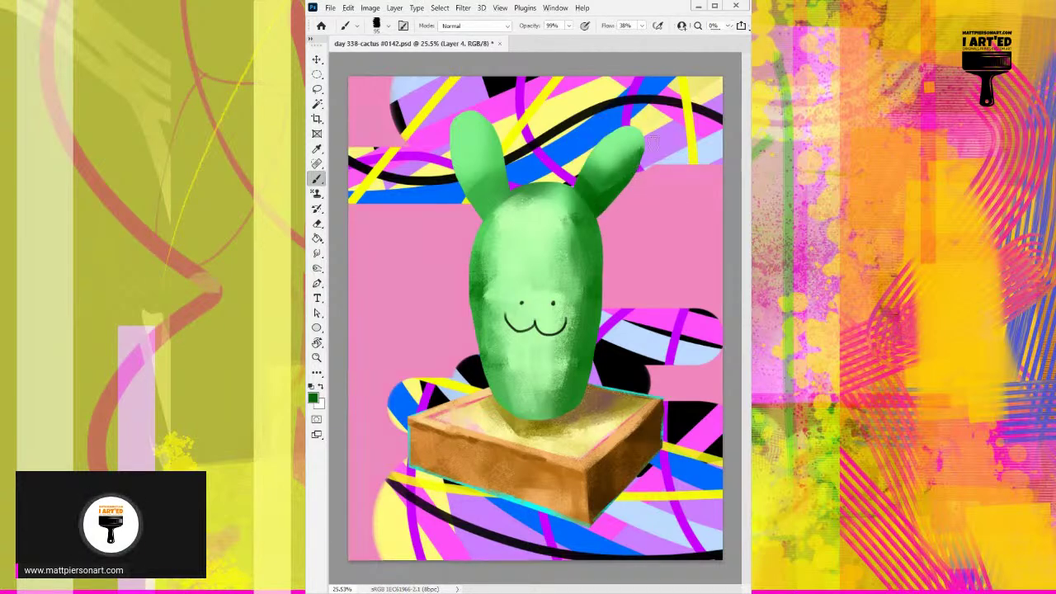
Brush sampled light green texture over the right arm and down the cactus's lower body below the mouth.
alt+click(606, 176)
mouse_move(605, 177)
mouse_down()
mouse_move(639, 154)
mouse_move(650, 128)
mouse_up()
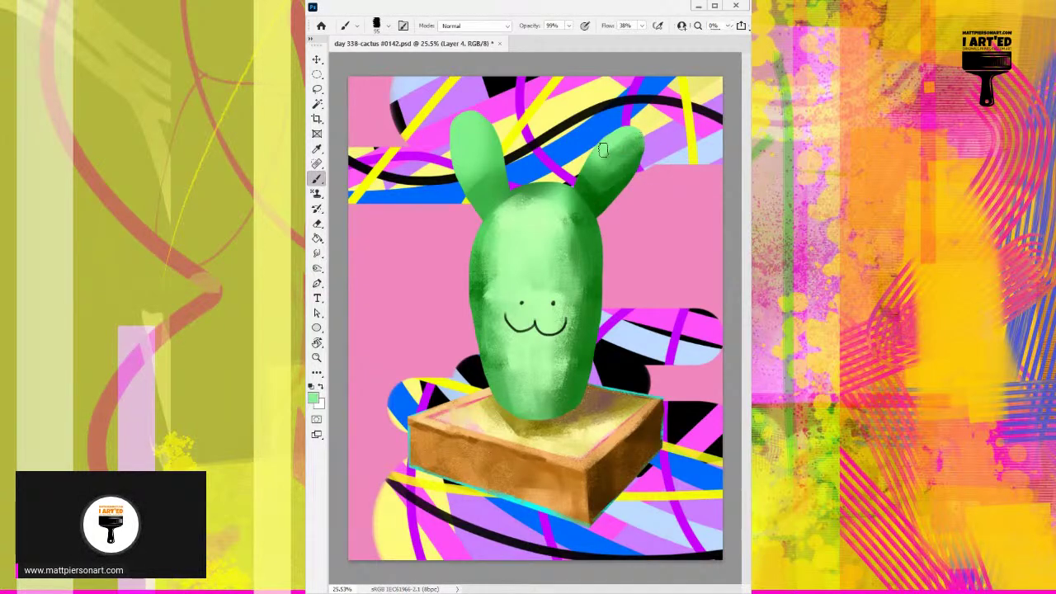
alt+click(571, 190)
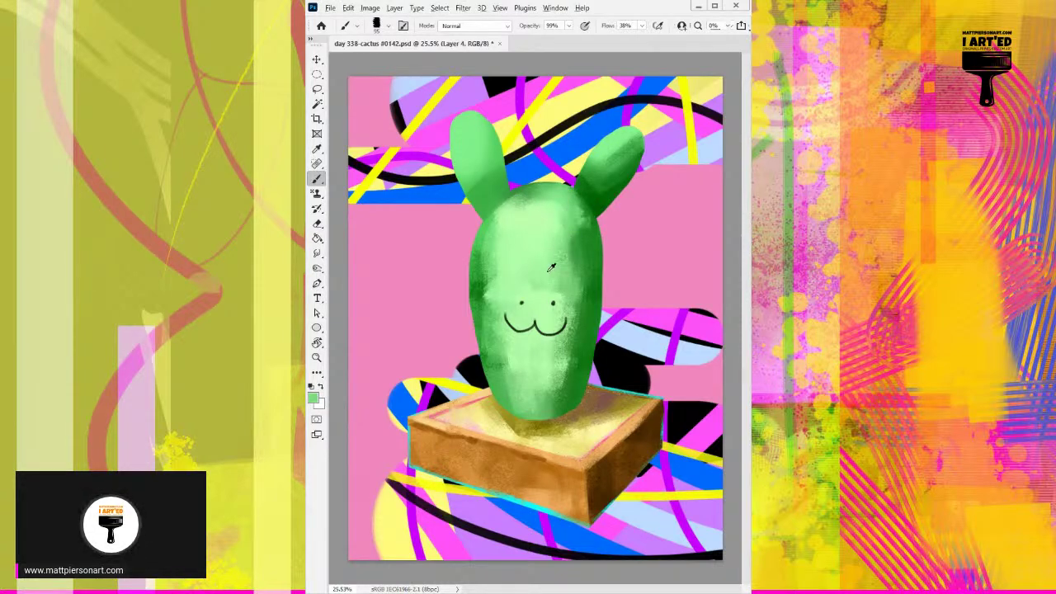
drag(518, 364, 554, 413)
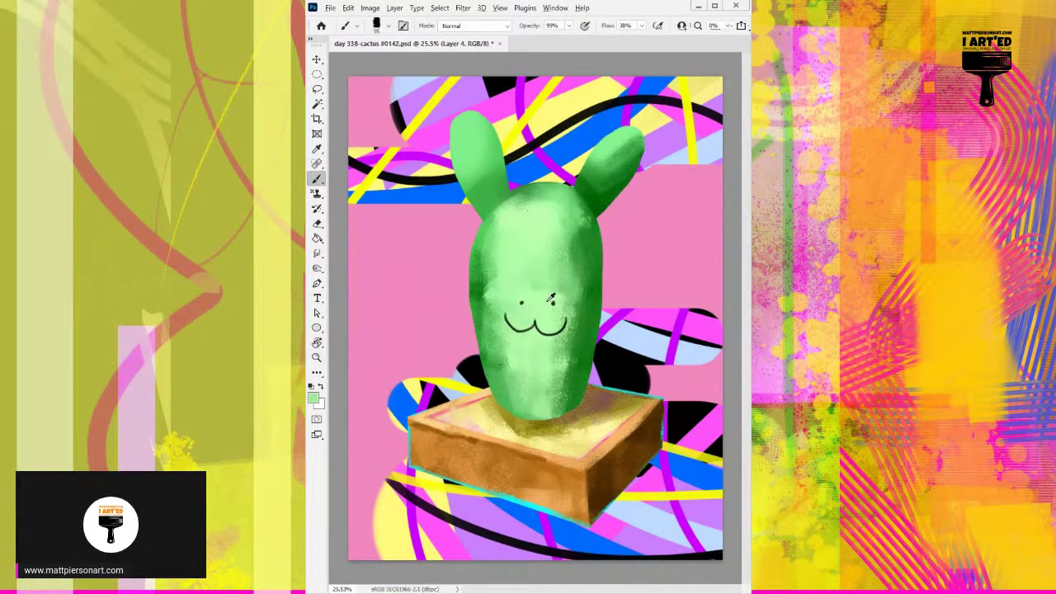
Paint round, bright green blush cheeks beside both ends of the cactus's mouth.
mouse_move(551, 290)
mouse_down()
mouse_move(565, 301)
mouse_move(570, 276)
mouse_move(574, 319)
mouse_up()
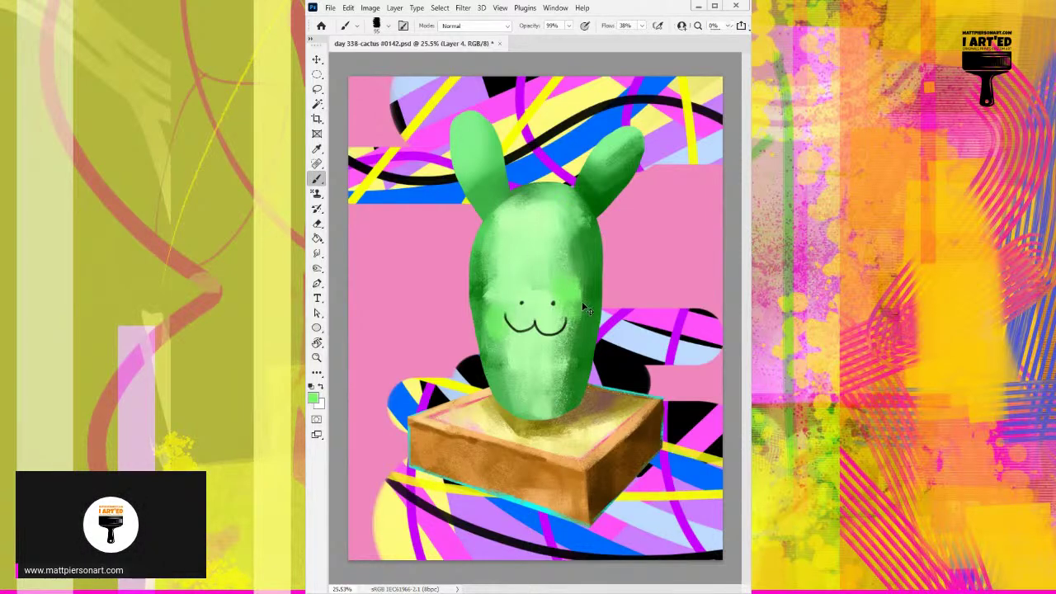
drag(583, 304, 571, 334)
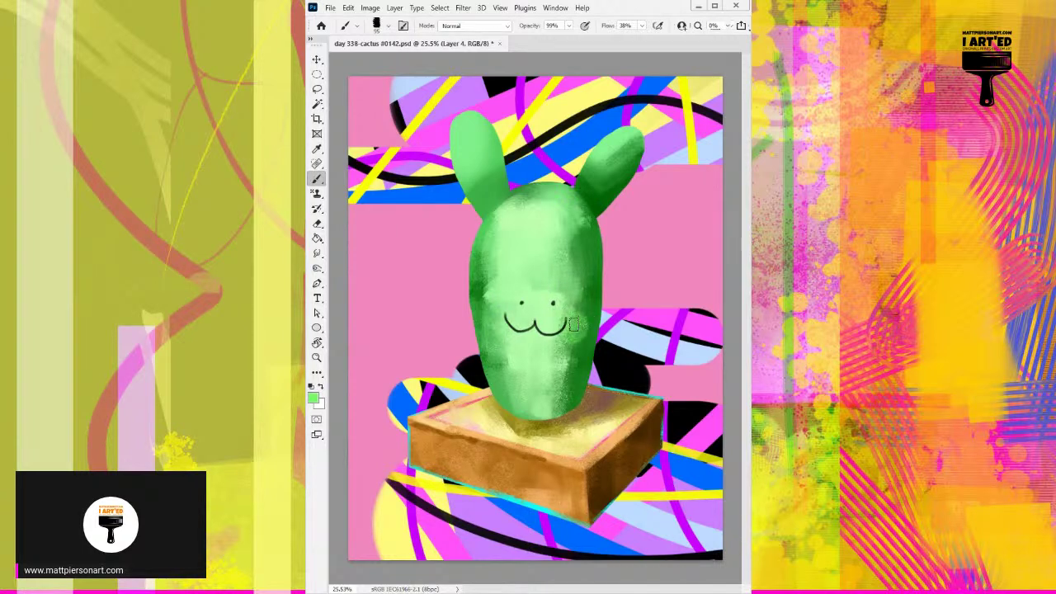
mouse_move(498, 320)
mouse_down()
mouse_move(499, 335)
mouse_move(487, 319)
mouse_up()
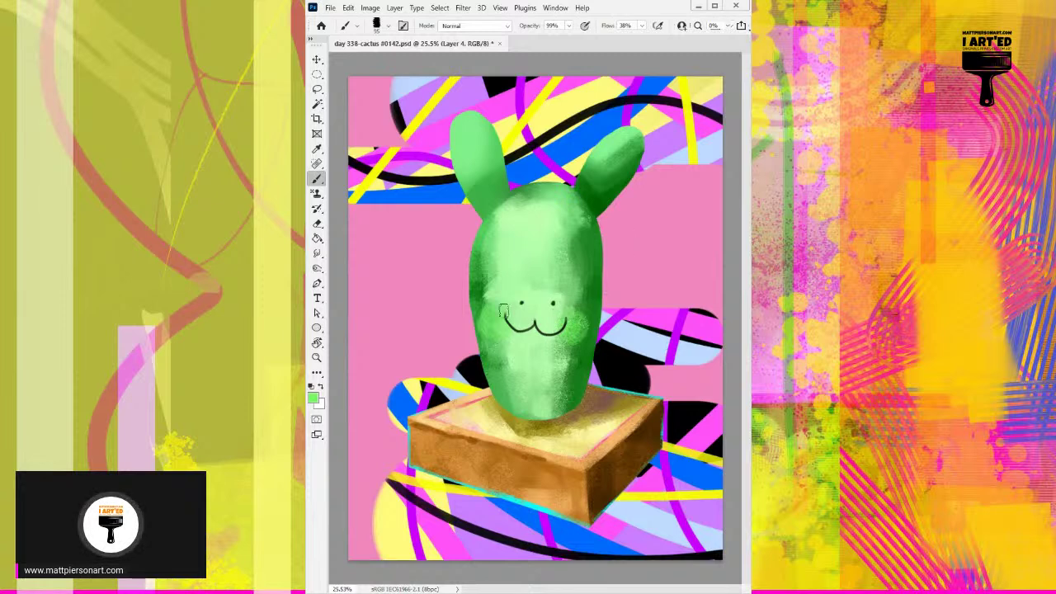
drag(580, 316, 571, 325)
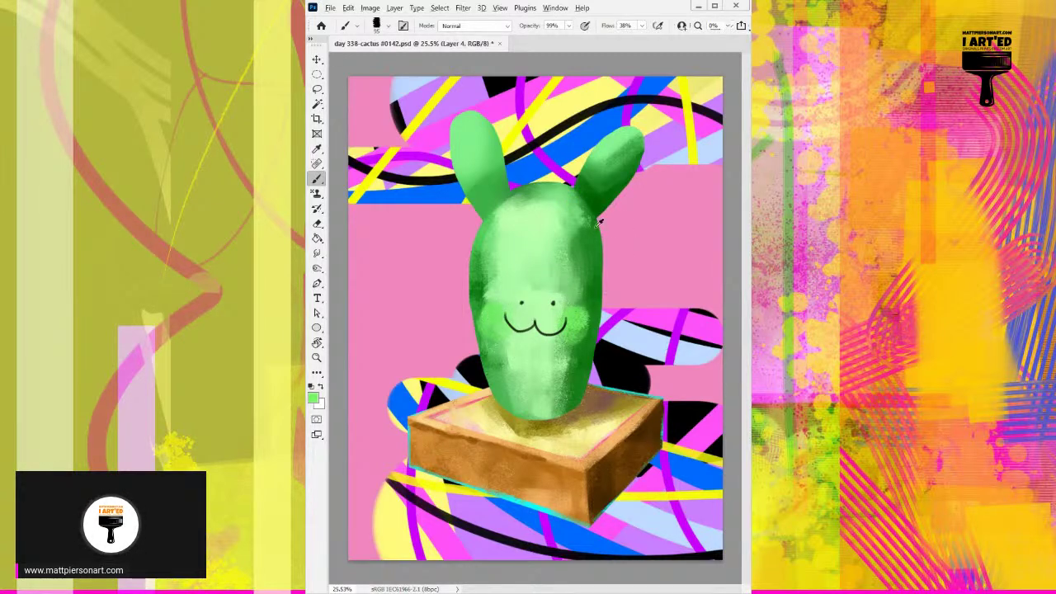
Blend sampled light greens across the forehead above the eyes, using a large textured brush of 219 px.
alt+click(558, 231)
mouse_move(555, 231)
mouse_down()
mouse_move(550, 259)
mouse_move(558, 252)
mouse_move(515, 262)
mouse_move(551, 243)
mouse_move(542, 233)
mouse_move(561, 251)
mouse_up()
alt+click(536, 248)
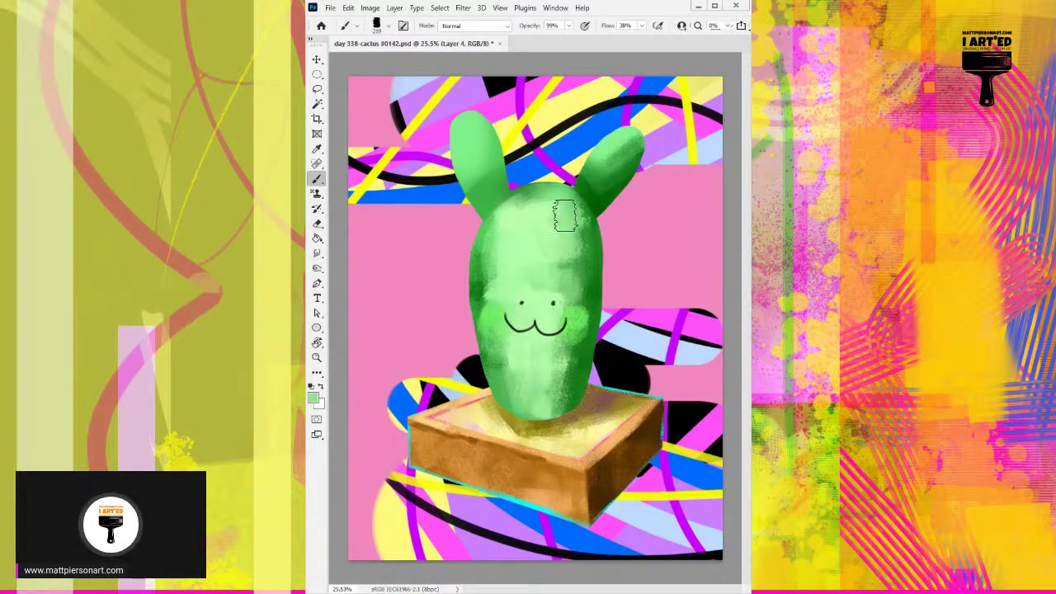
alt+click(551, 247)
mouse_move(555, 257)
mouse_down()
mouse_move(553, 305)
mouse_move(507, 279)
mouse_move(547, 258)
mouse_up()
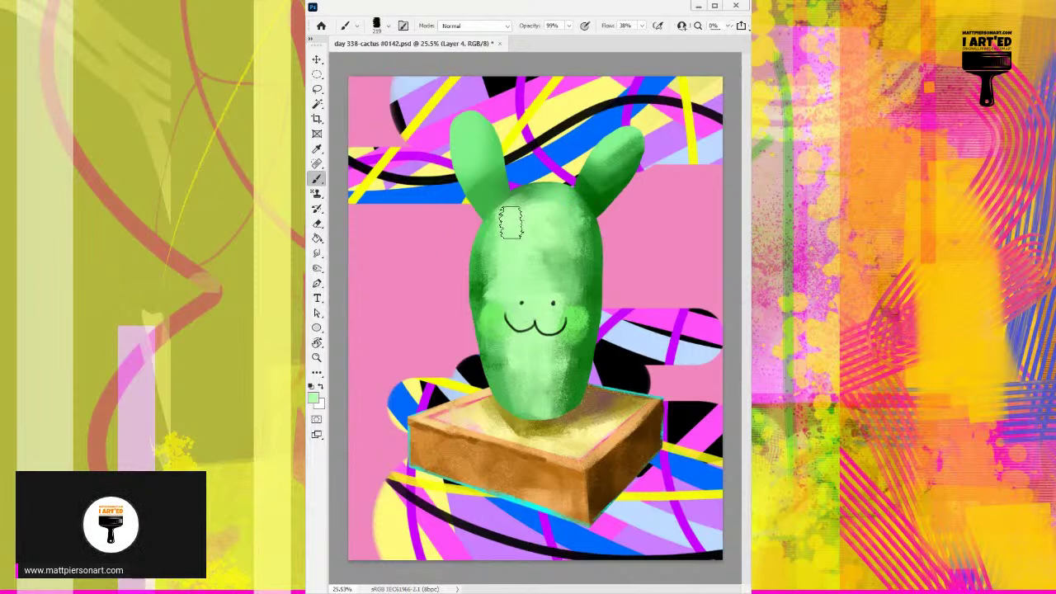
alt+right_click(516, 231)
drag(516, 231, 515, 218)
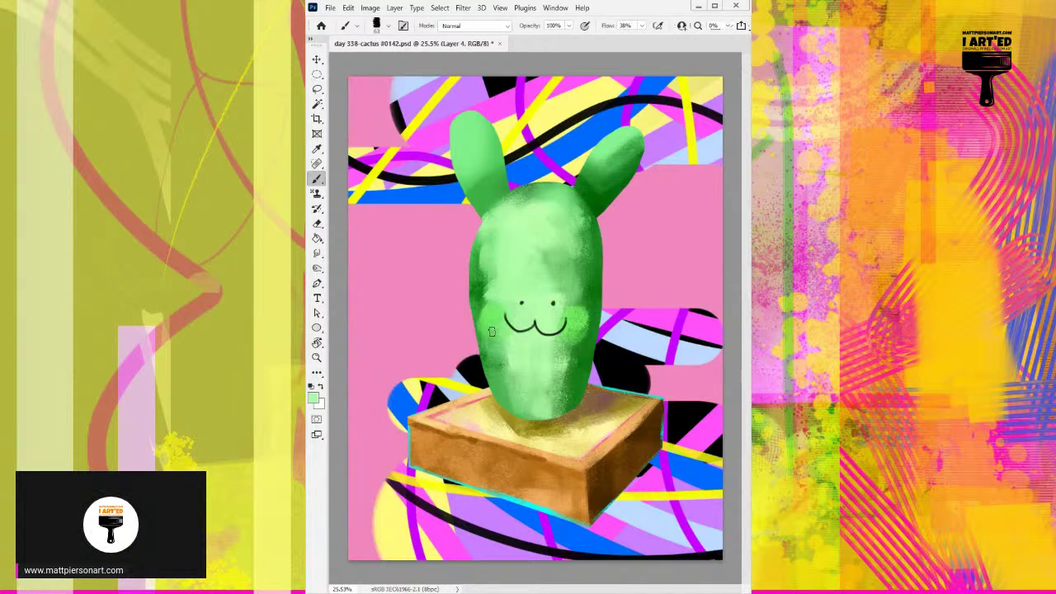
Extend the left arm's base over the body and shade the head beside it with sampled dark and light greens, using a smaller brush.
alt+click(490, 190)
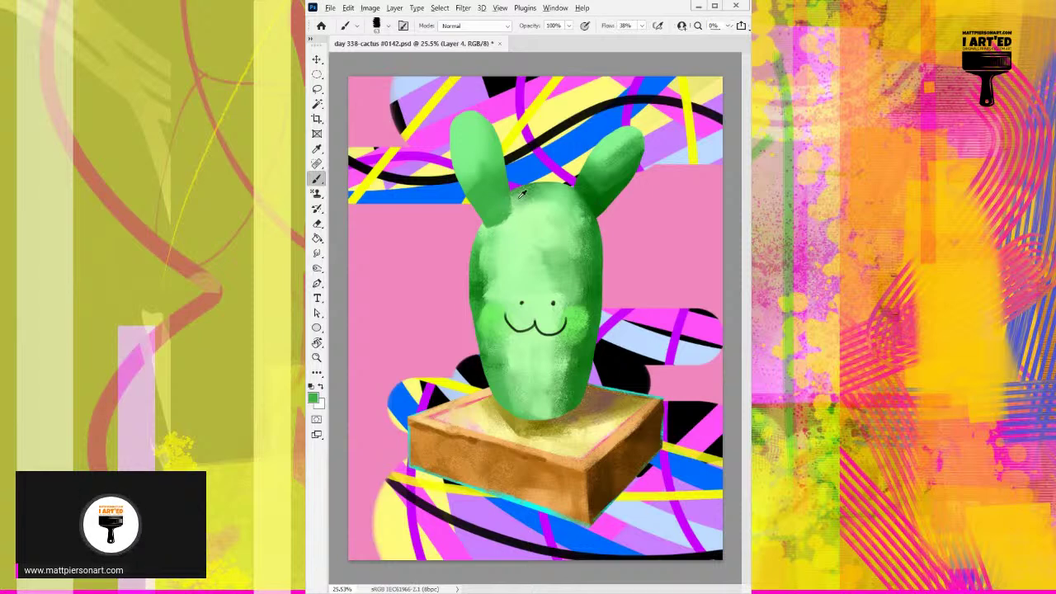
alt+click(512, 193)
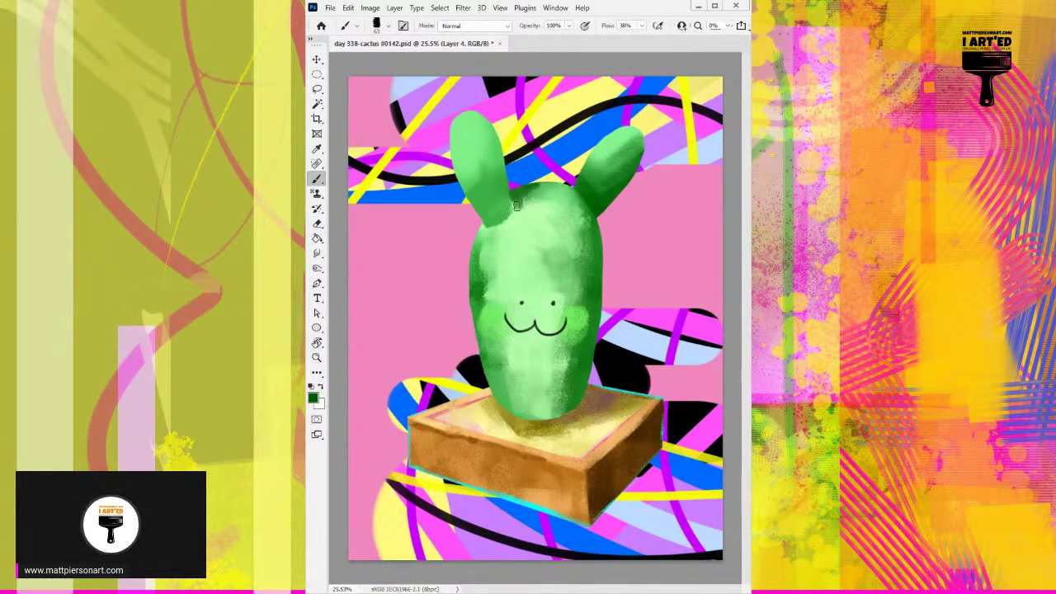
alt+click(505, 207)
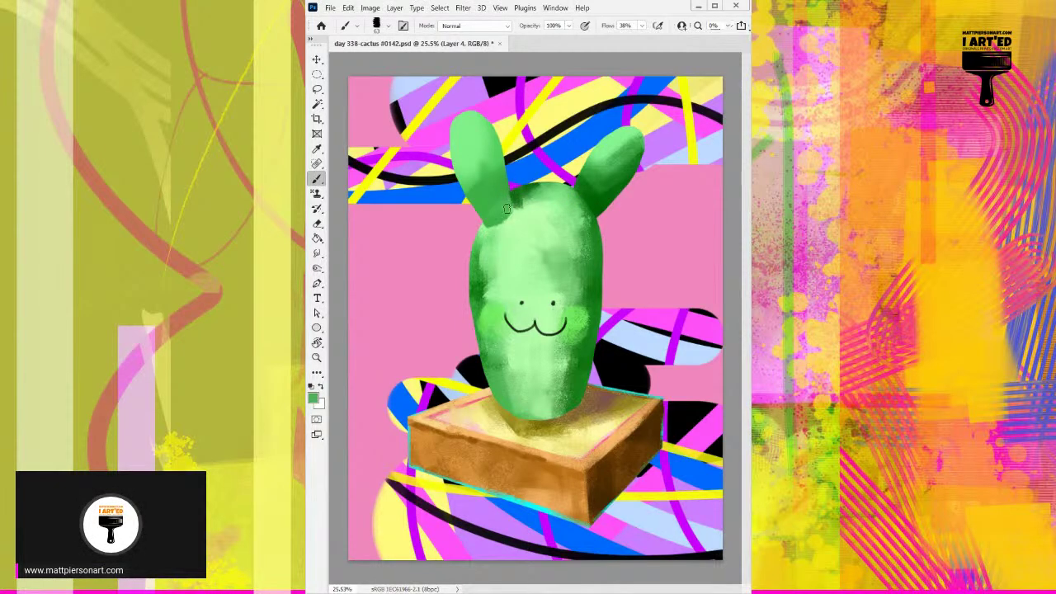
alt+click(523, 195)
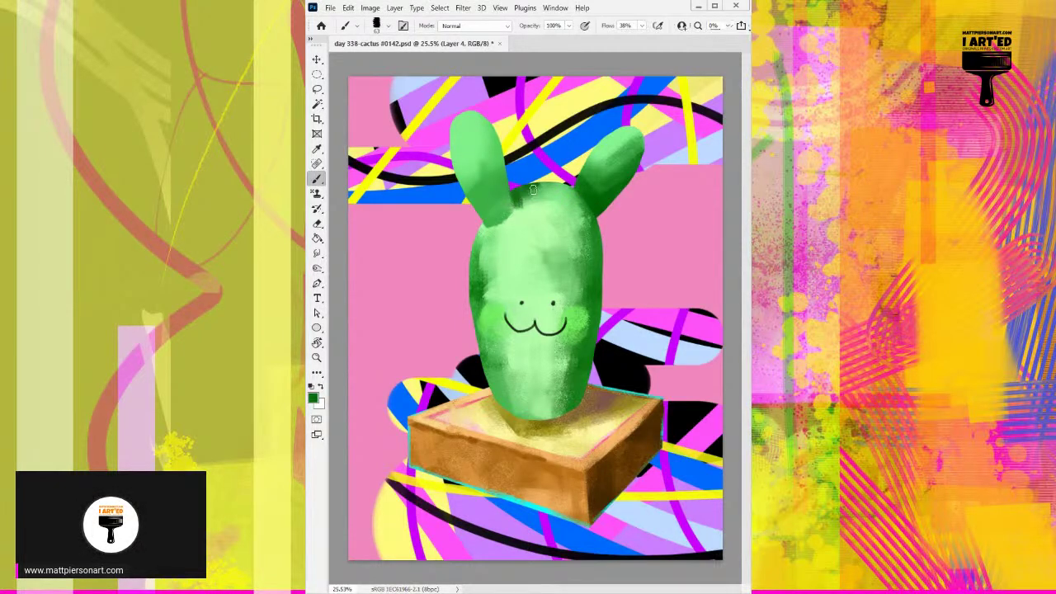
alt+click(524, 209)
drag(543, 188, 529, 203)
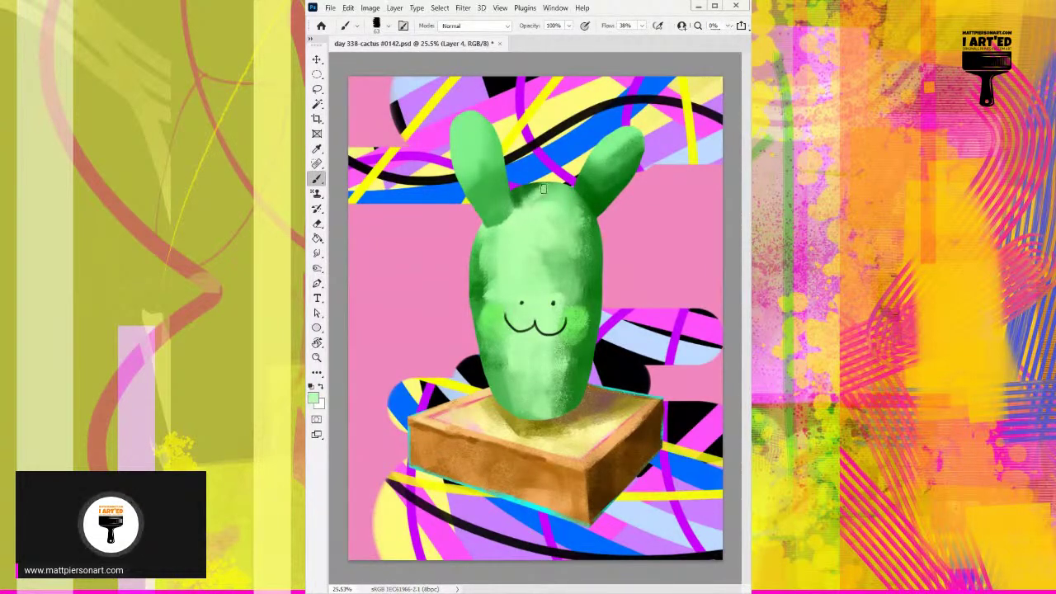
alt+click(518, 193)
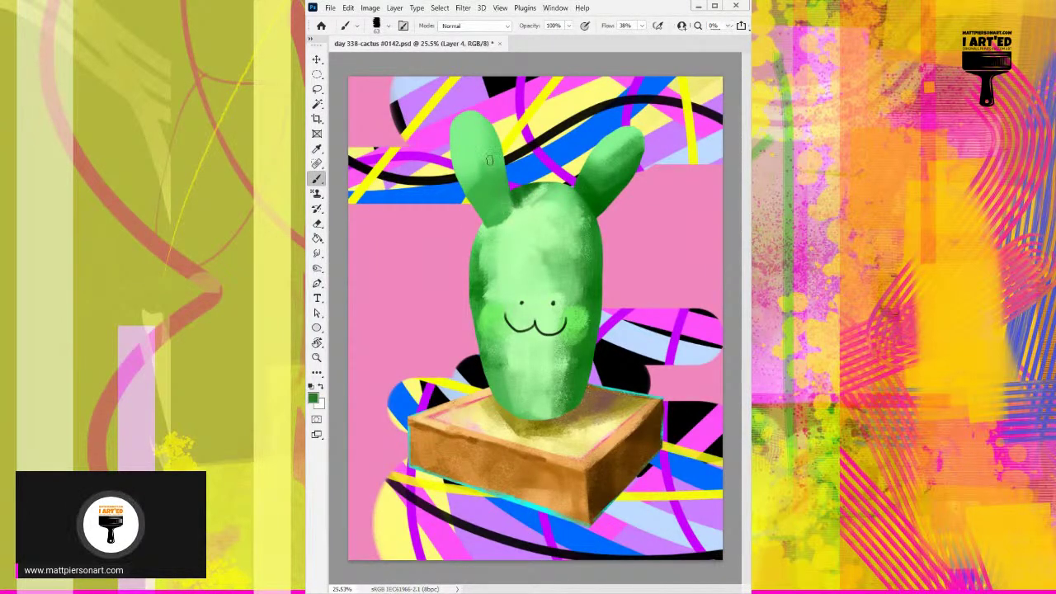
Add light green textured highlights to the left and right arms with a 200 px brush.
alt+click(487, 146)
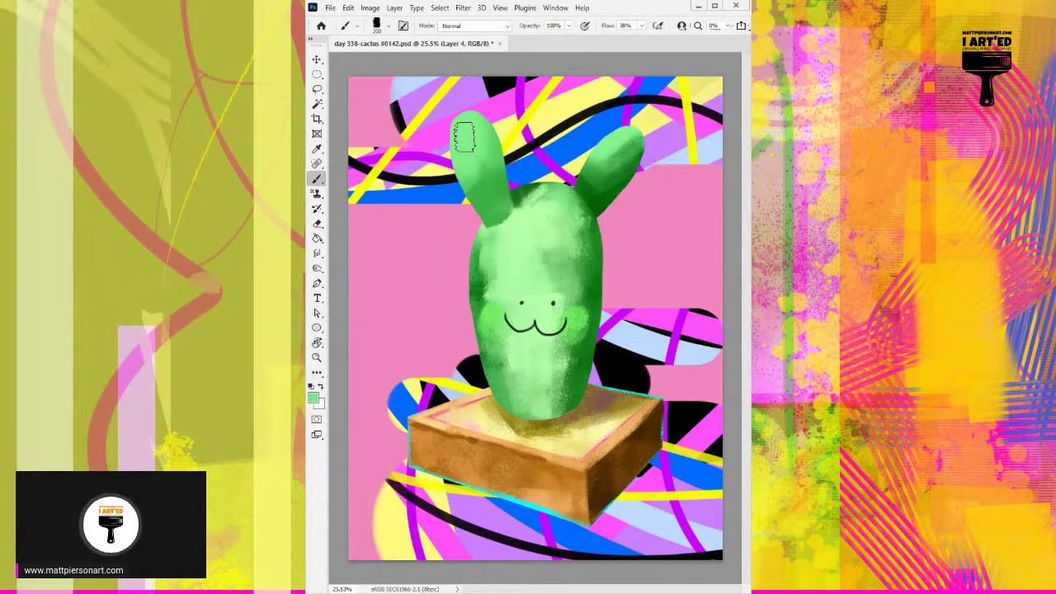
alt+click(464, 150)
mouse_move(470, 155)
mouse_down()
mouse_move(481, 122)
mouse_move(476, 173)
mouse_move(492, 196)
mouse_move(495, 116)
mouse_up()
alt+click(477, 172)
alt+click(601, 161)
drag(611, 148, 649, 116)
Brush sampled mid and dark greens over the lower body and forehead to blend the body texture.
alt+click(551, 236)
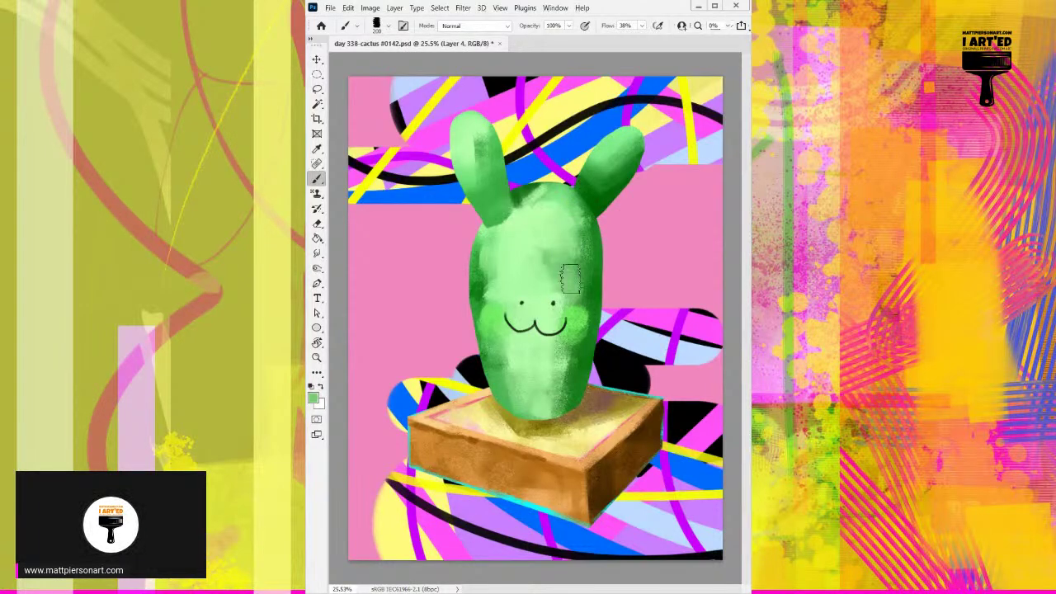
drag(551, 373, 544, 417)
alt+click(584, 377)
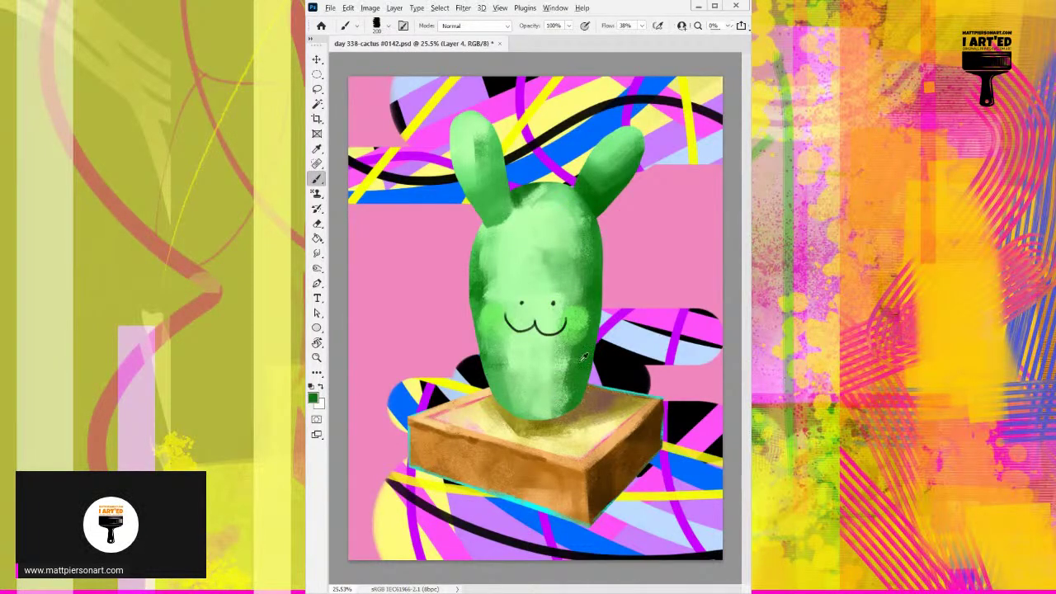
drag(559, 232, 560, 234)
Shade the left arm's inner edge down to its base with sampled dark greens, using a 77 px brush.
alt+click(507, 185)
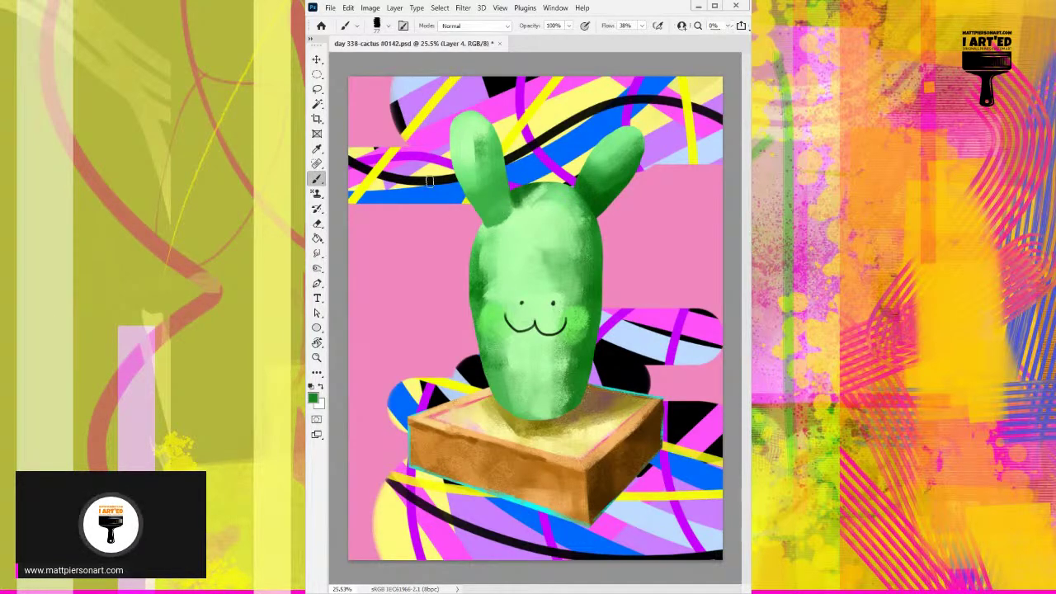
drag(496, 139, 505, 196)
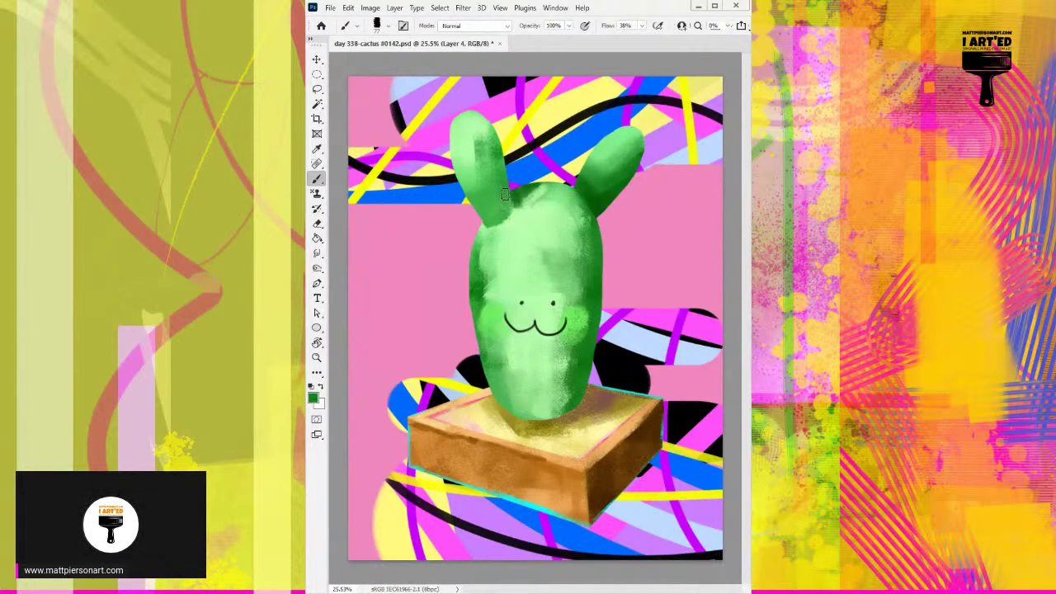
alt+click(510, 191)
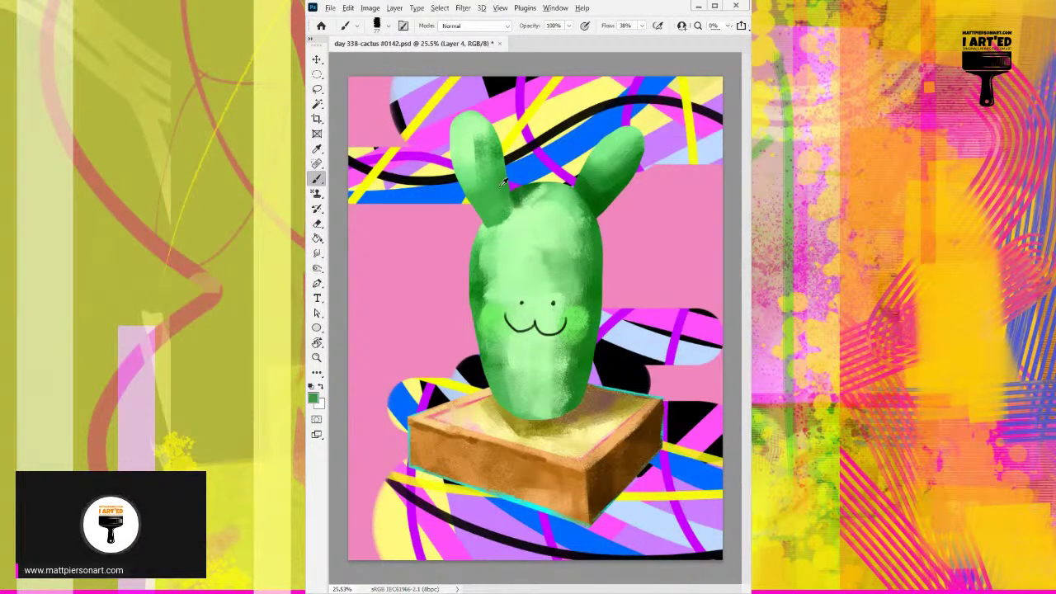
alt+click(506, 183)
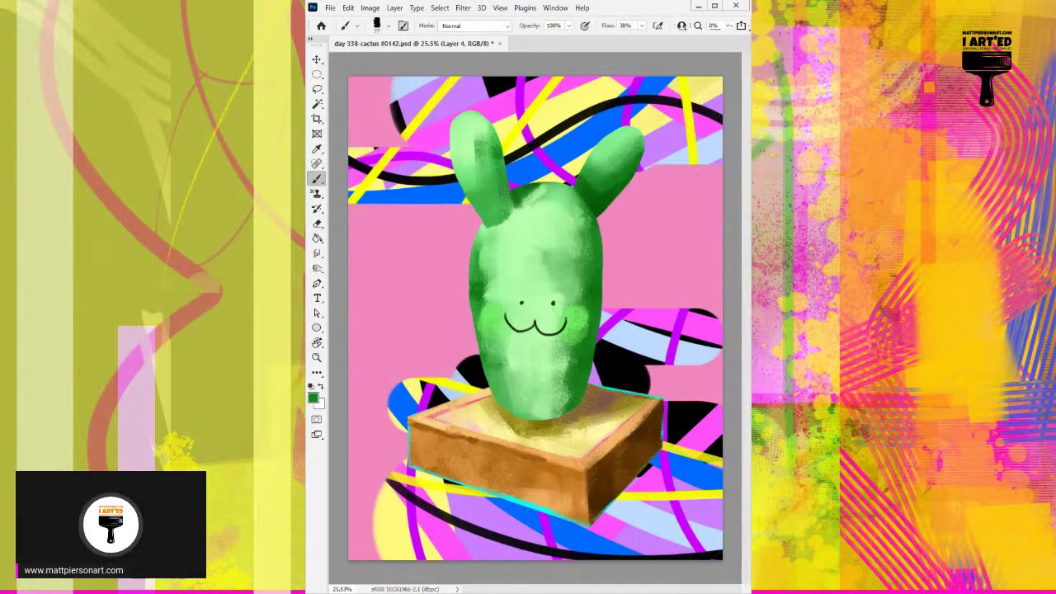
alt+click(496, 171)
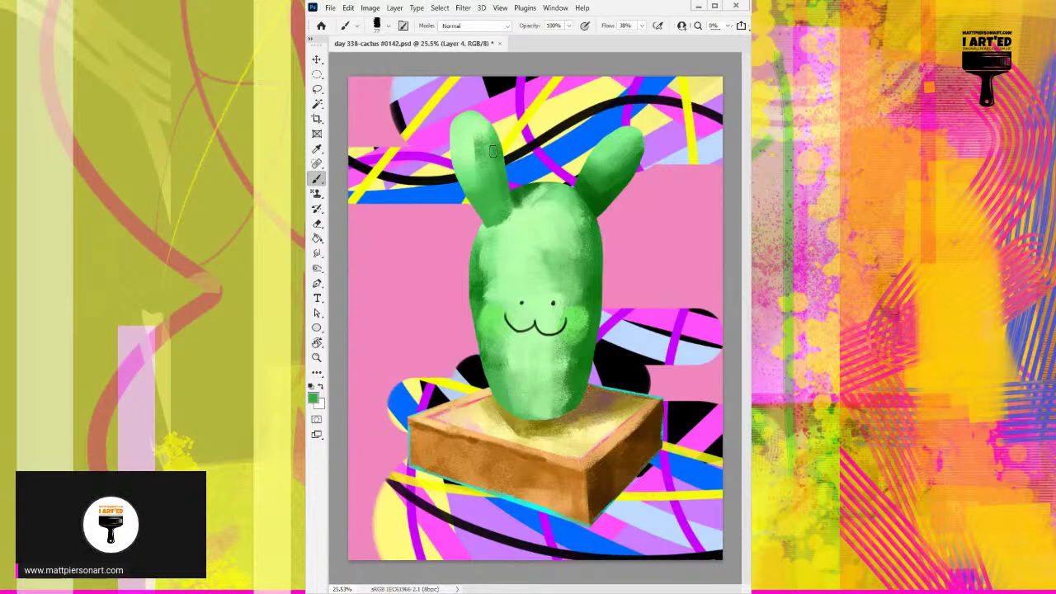
Lighten the head around the left arm's base with sampled pale green to define where the arm joins the body.
alt+click(510, 216)
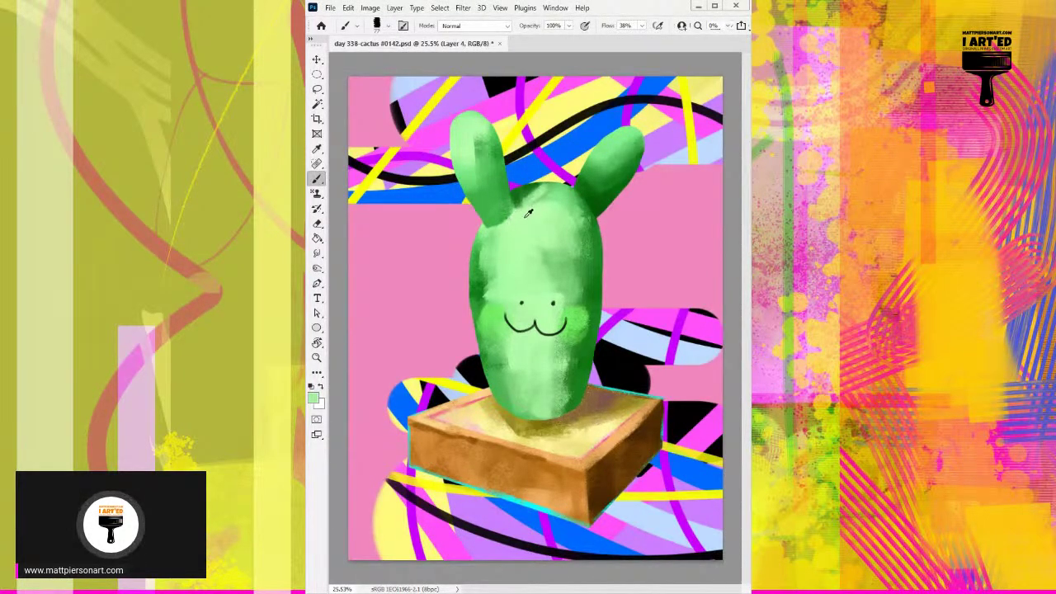
alt+right_click(545, 231)
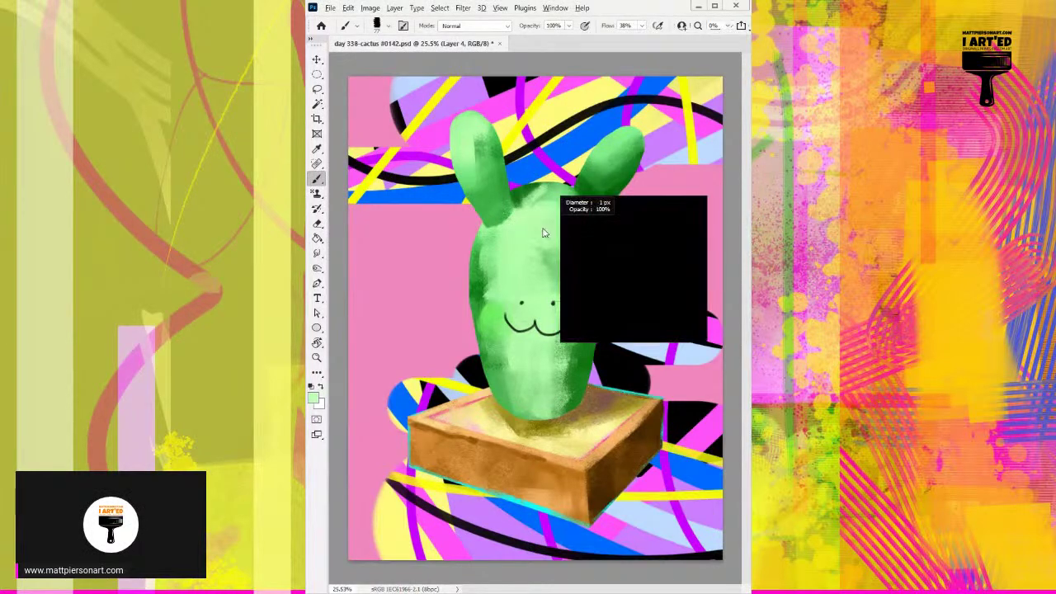
drag(489, 229, 514, 213)
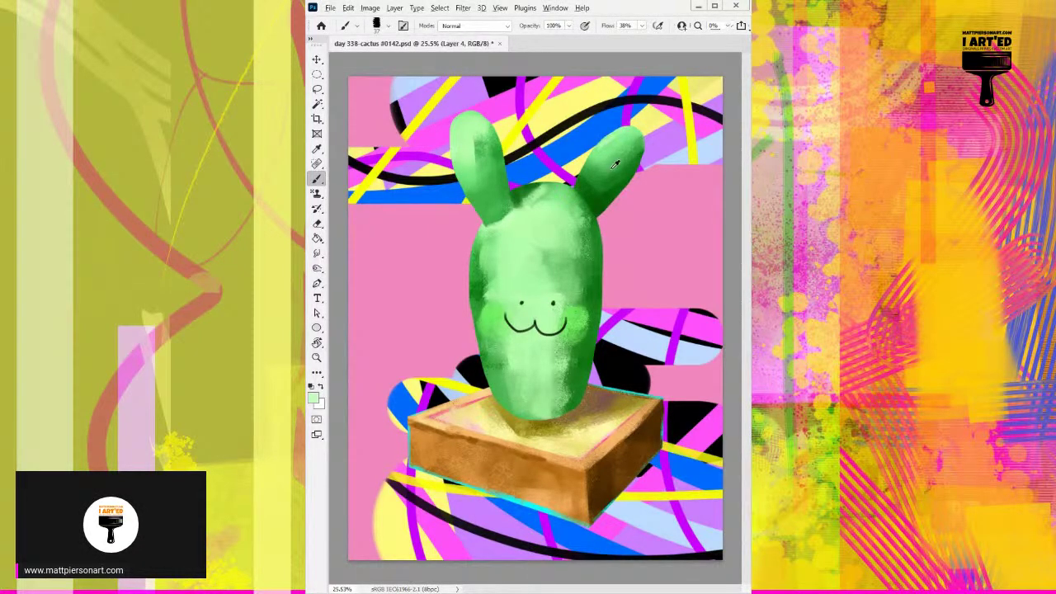
alt+click(557, 190)
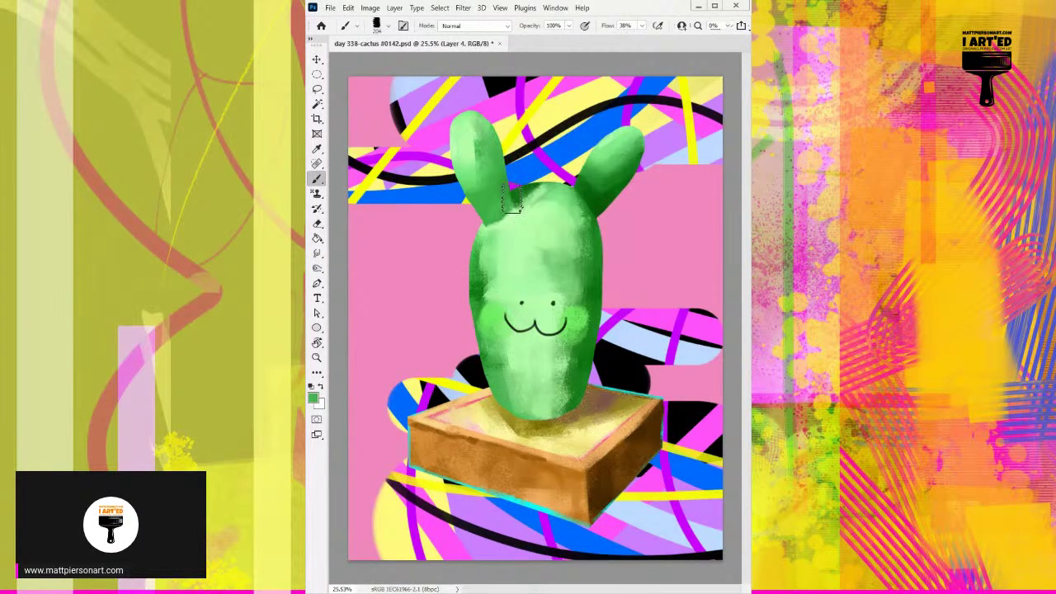
alt+click(552, 206)
alt+click(551, 206)
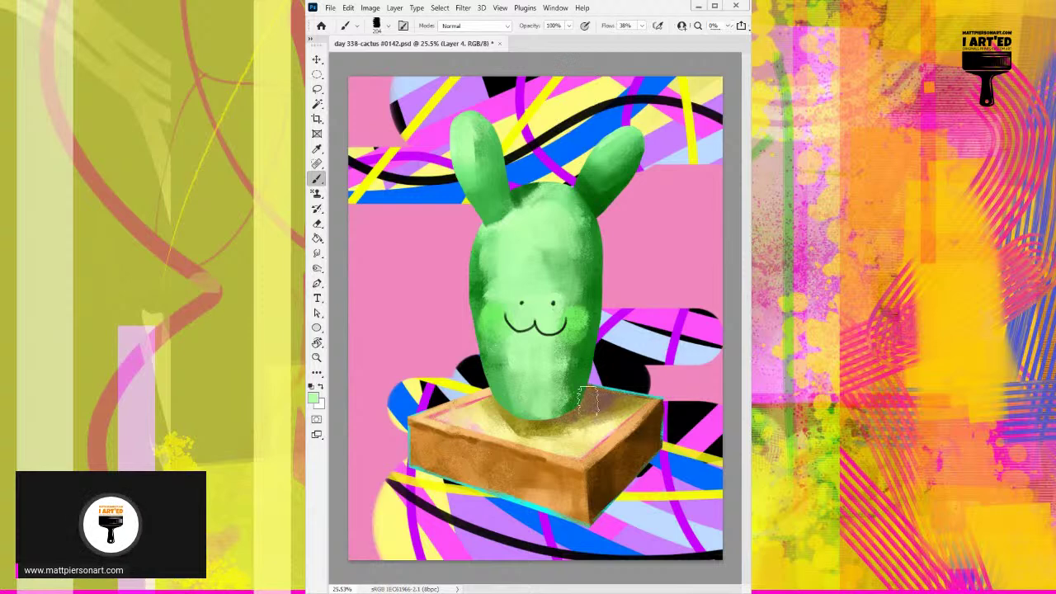
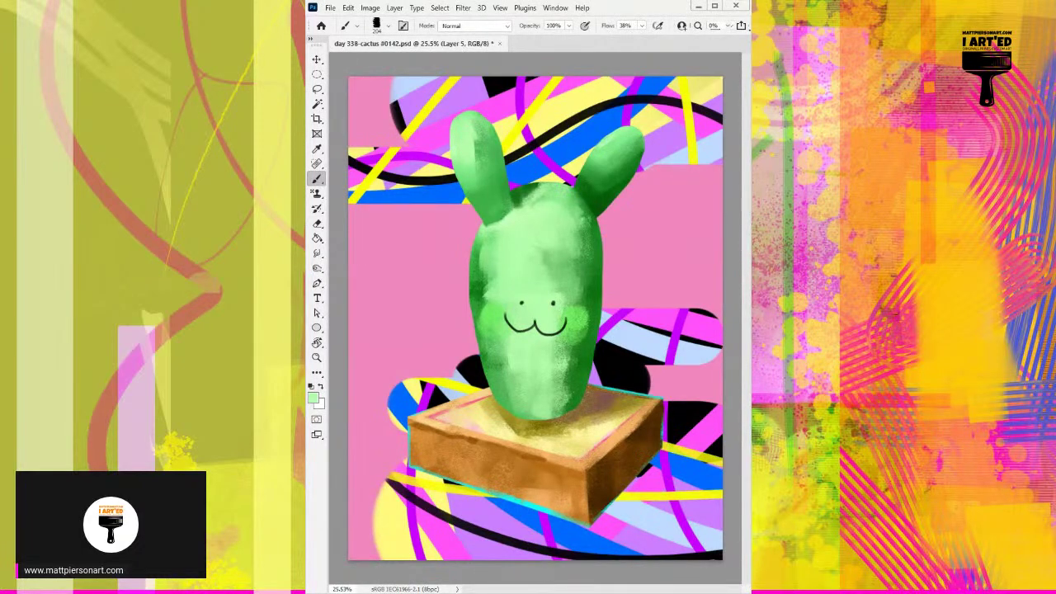
Enlarge and round out both eyes in very dark green on Layer 5, reducing the brush to 15 px.
drag(447, 326, 435, 283)
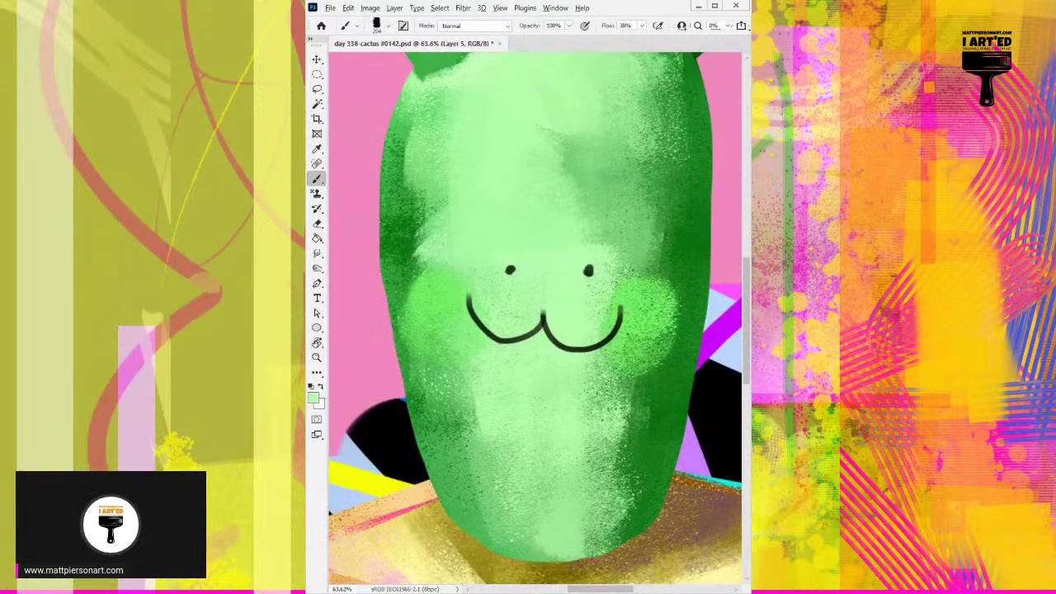
key(bracketleft)
key(bracketleft)
key(bracketleft)
key(bracketleft)
key(bracketleft)
key(bracketleft)
key(bracketleft)
key(bracketleft)
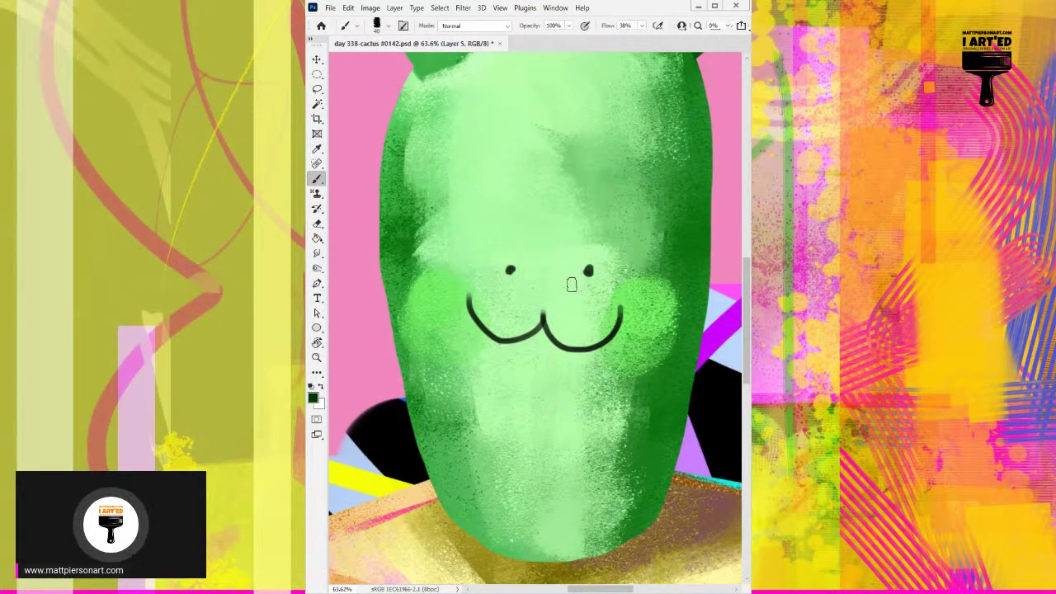
drag(679, 183, 618, 219)
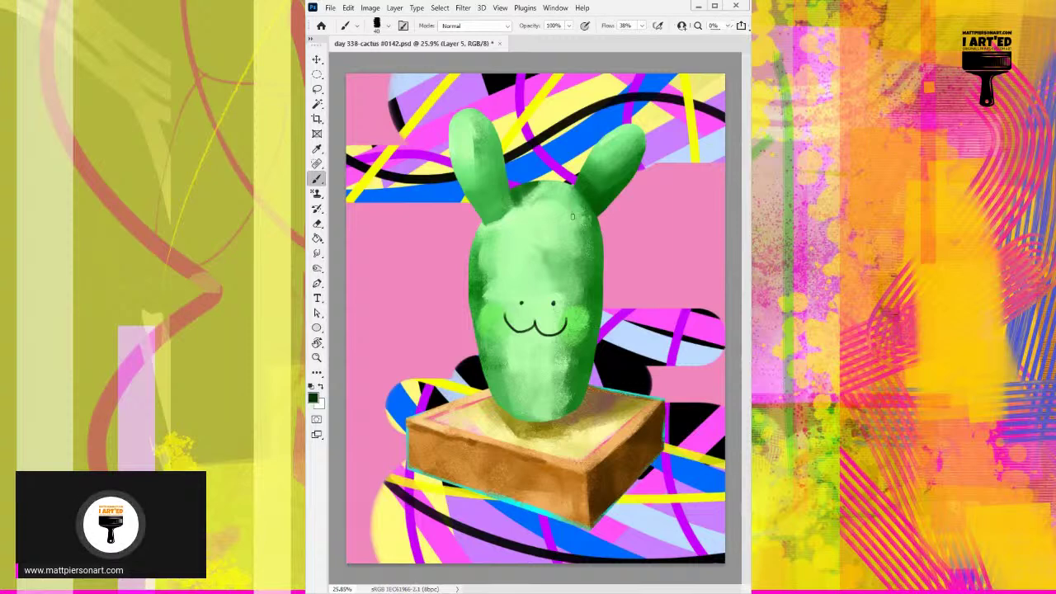
drag(548, 255, 594, 222)
drag(558, 295, 562, 284)
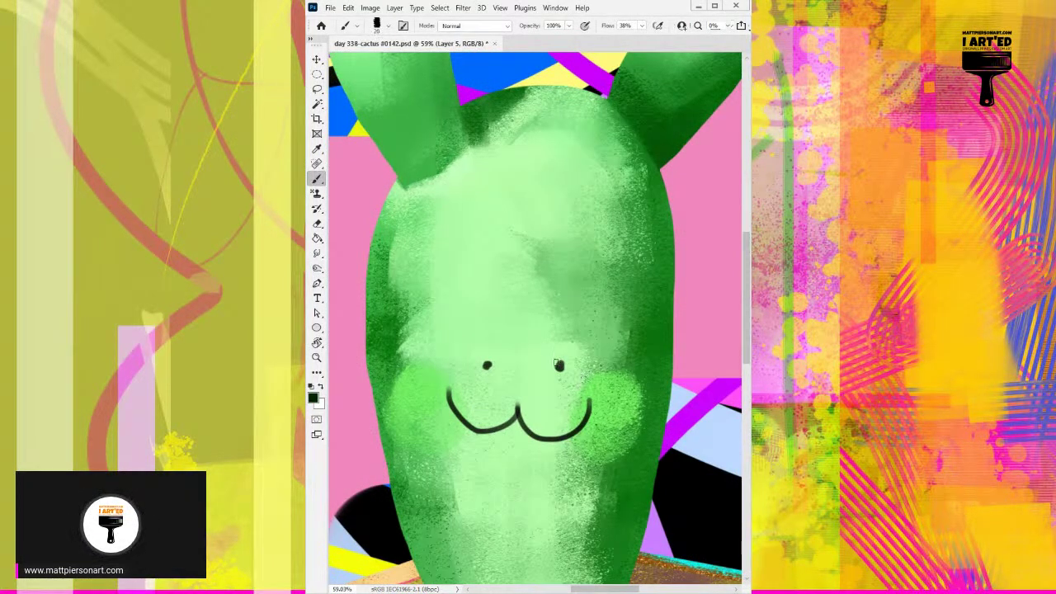
key(bracketleft)
key(bracketright)
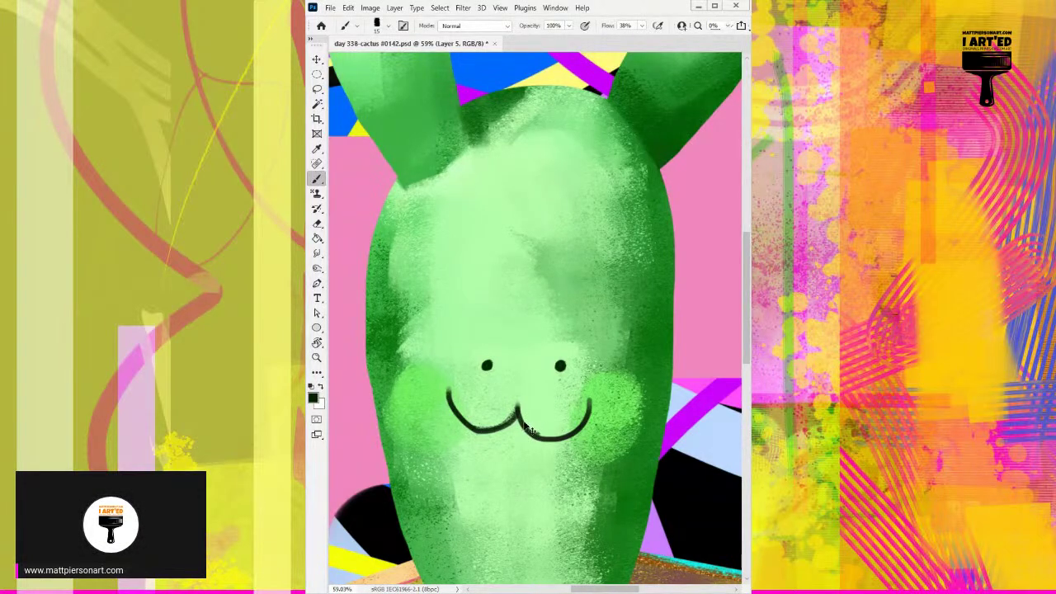
Thicken the left curve of the smile and its central peak in very dark green, reducing the brush to 10 px.
drag(518, 406, 538, 435)
key(ctrl+z)
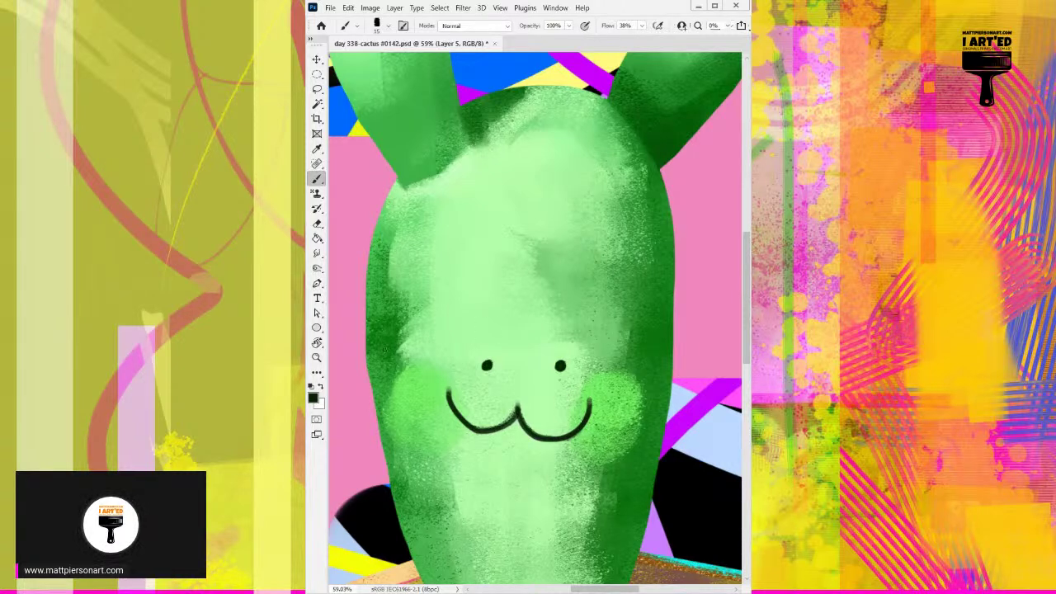
scroll(520, 366, down, 1)
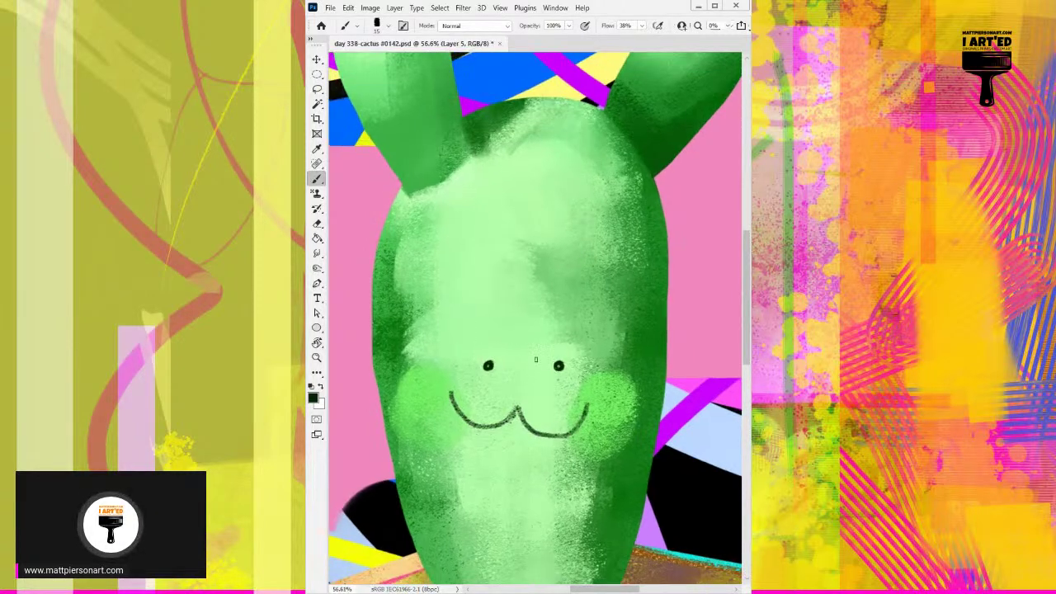
scroll(500, 385, up, 2)
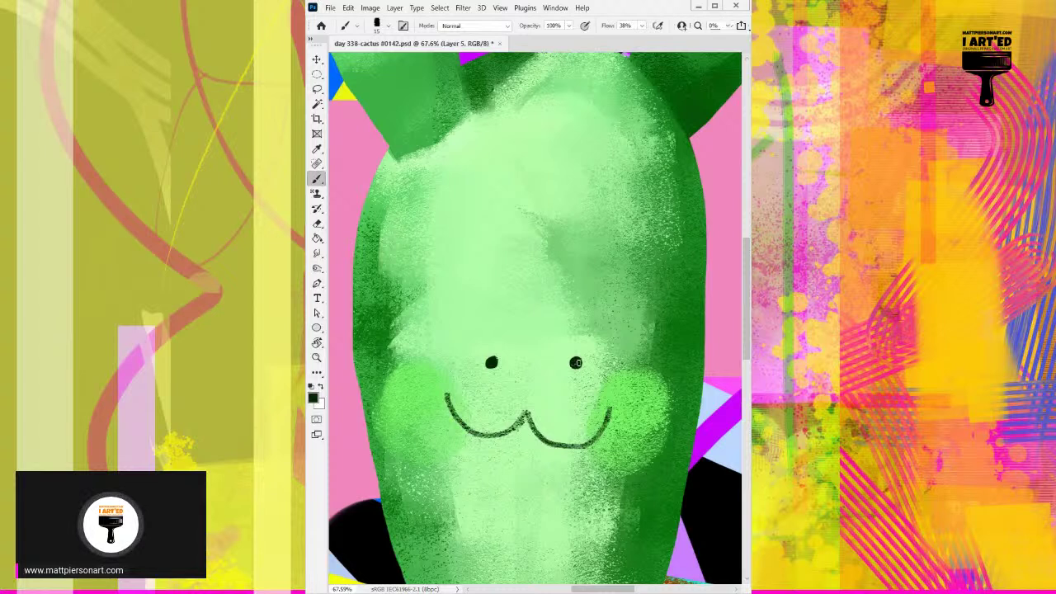
mouse_move(446, 395)
mouse_down()
mouse_move(469, 429)
mouse_move(493, 436)
mouse_move(522, 420)
mouse_up()
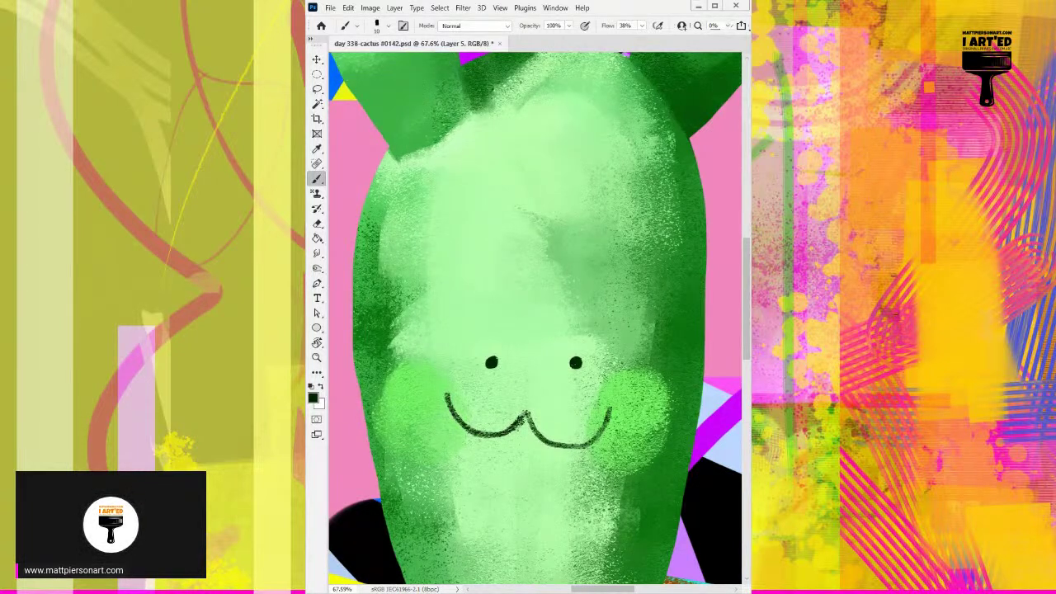
mouse_move(446, 398)
mouse_down()
mouse_move(462, 421)
mouse_move(491, 427)
mouse_up()
mouse_move(448, 400)
mouse_down()
mouse_move(482, 435)
mouse_move(523, 419)
mouse_up()
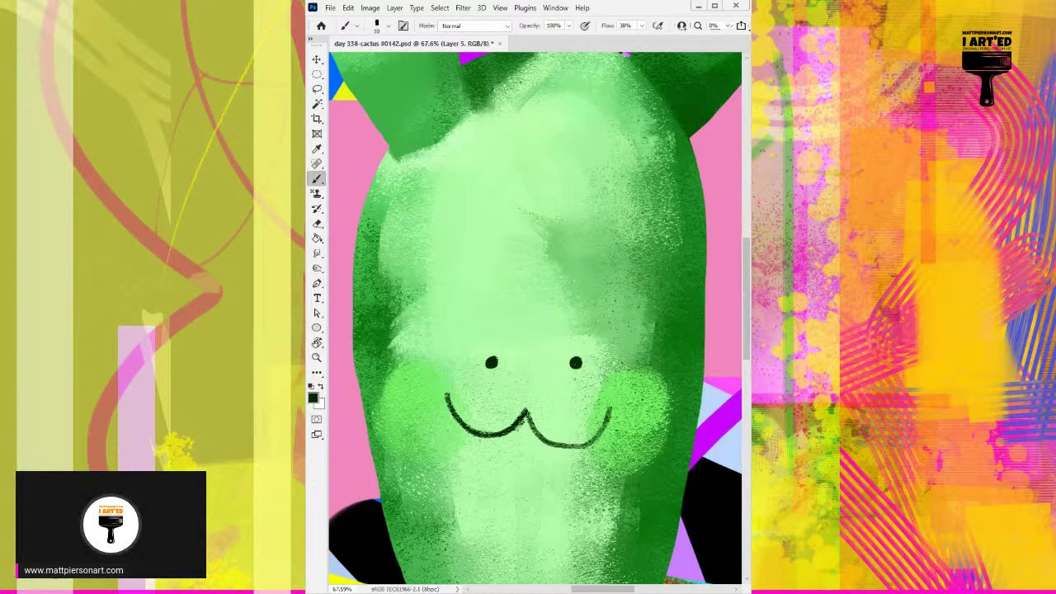
drag(529, 412, 545, 443)
Rotate the canvas to 71° and darken the smile around its central peak and along the start of the right curve.
scroll(573, 410, right, 1)
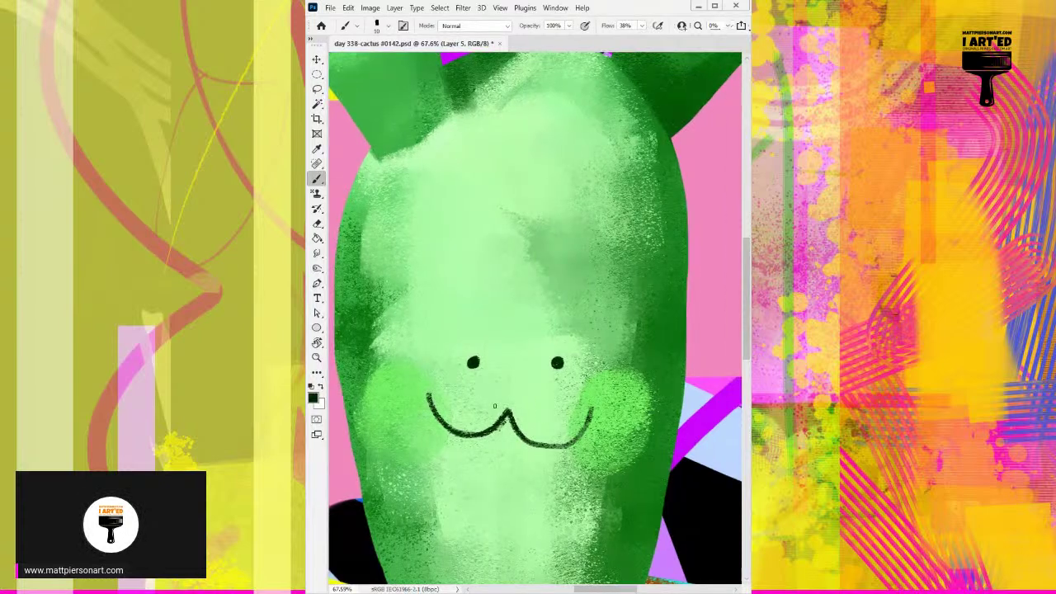
mouse_move(474, 413)
mouse_down()
mouse_move(499, 383)
mouse_move(479, 380)
mouse_move(471, 346)
mouse_move(482, 320)
mouse_up()
key(r)
scroll(462, 330, right, 2)
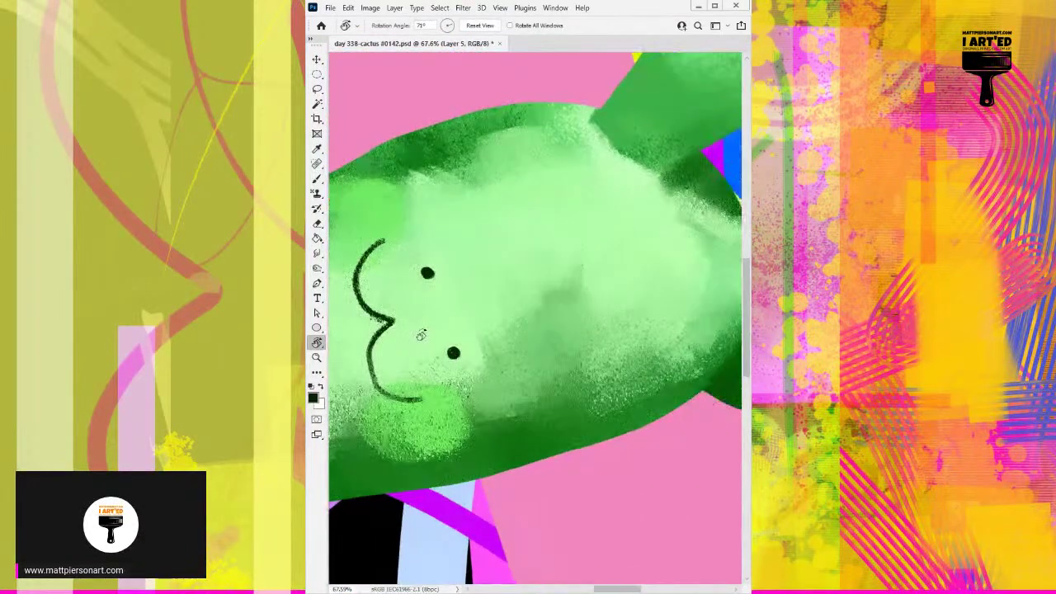
drag(412, 339, 522, 314)
key(b)
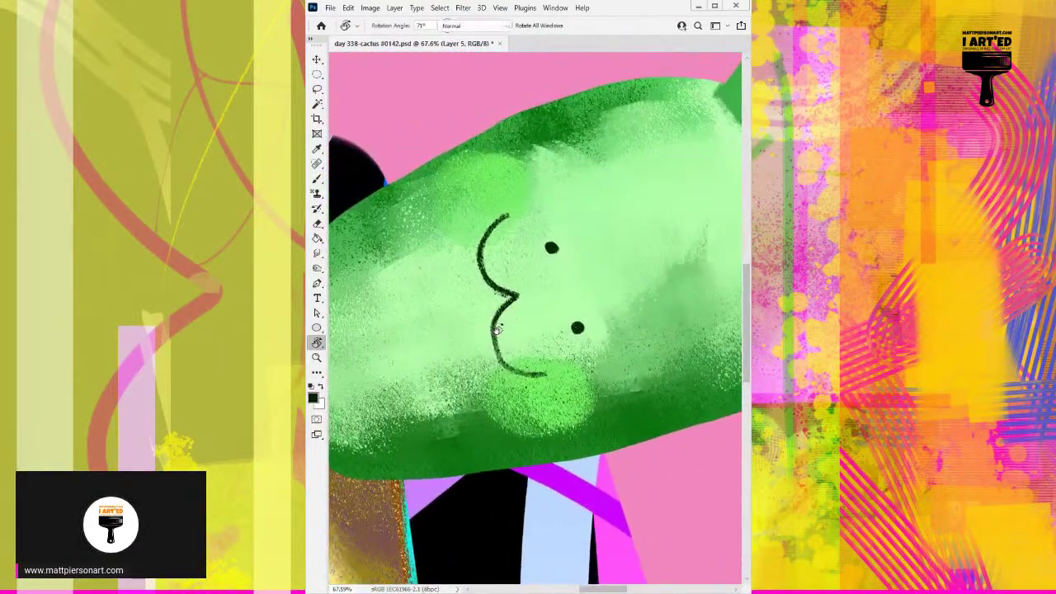
drag(504, 310, 507, 310)
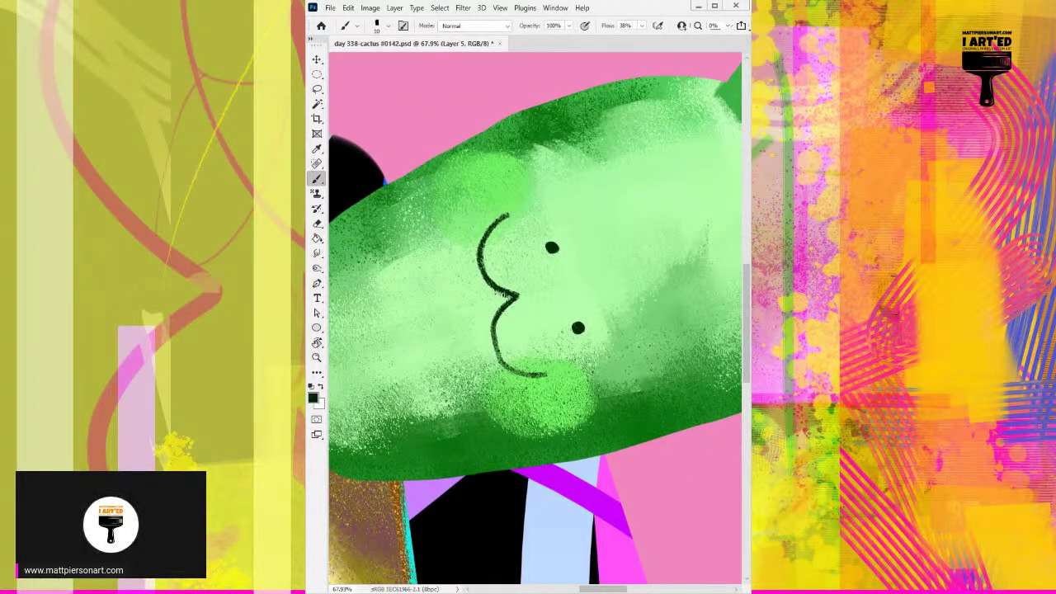
mouse_move(496, 287)
mouse_down()
mouse_move(511, 299)
mouse_move(492, 327)
mouse_up()
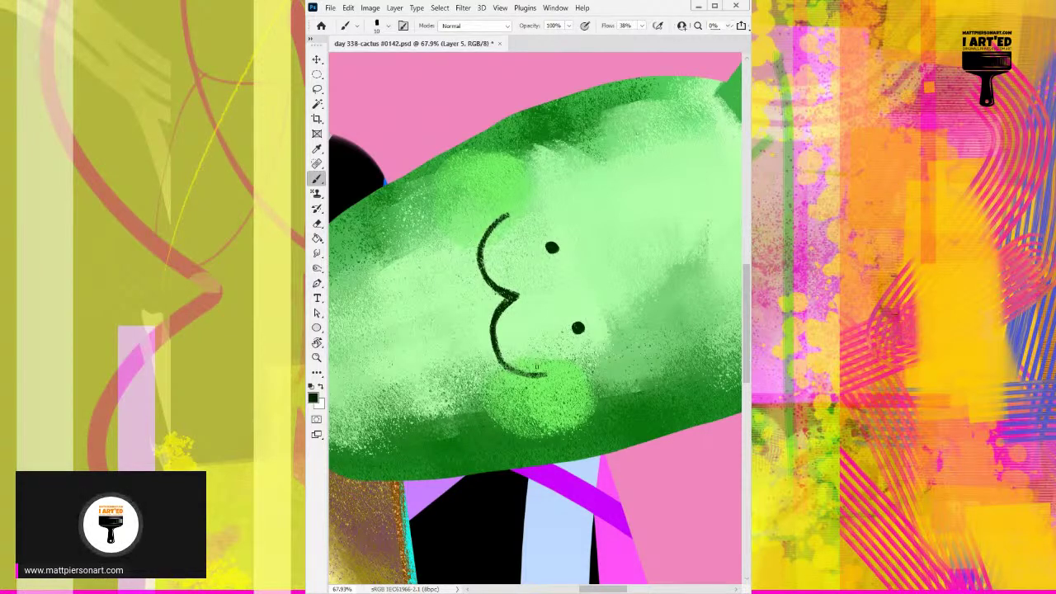
Rotate the canvas to 126°, darken the outer end of the smile's right curve, and return the canvas upright.
key(r)
drag(474, 335, 484, 302)
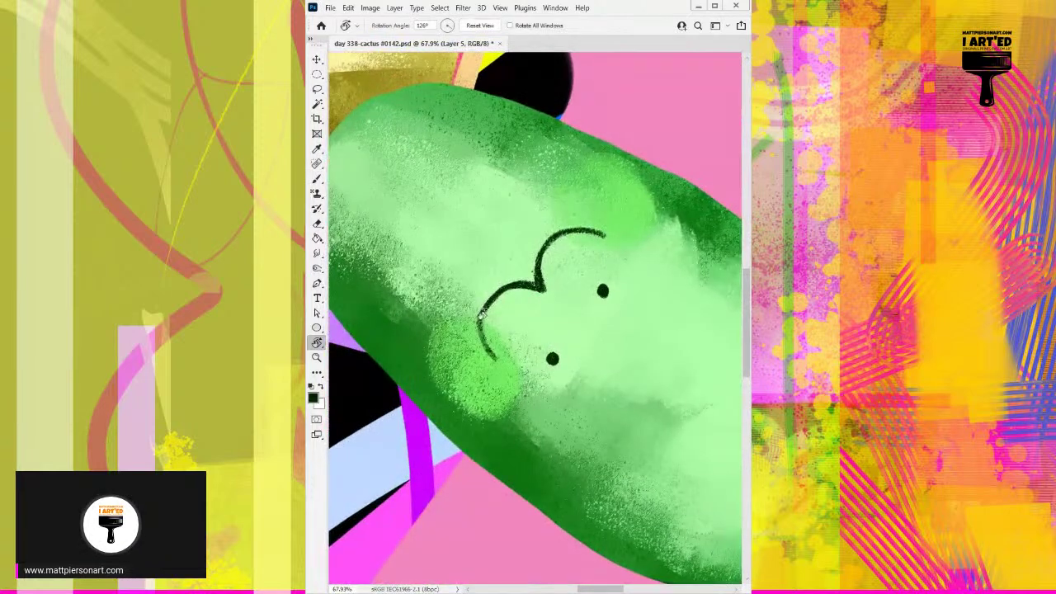
key(b)
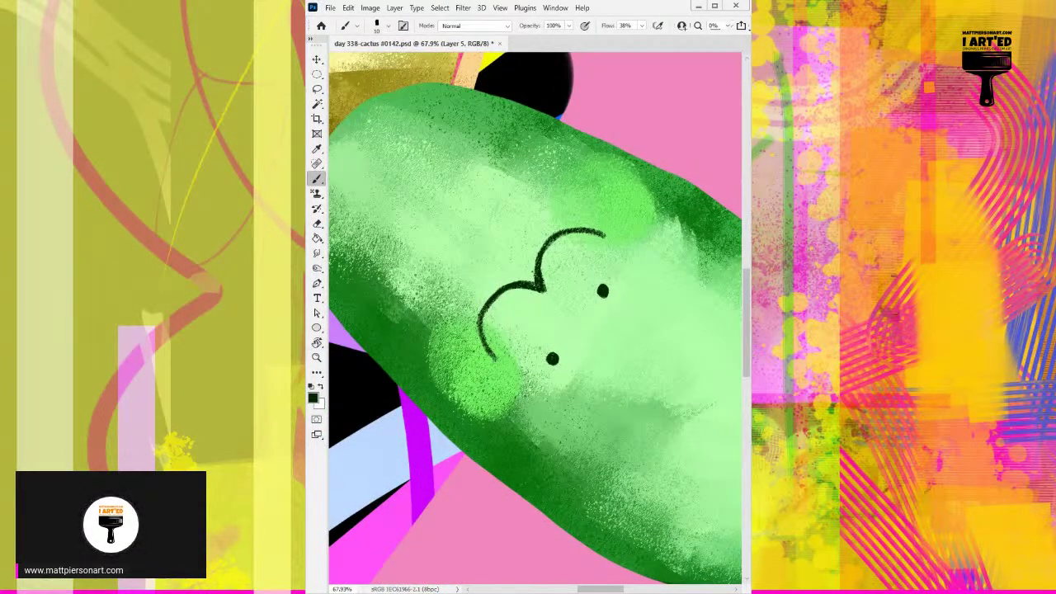
drag(495, 358, 485, 312)
key(Escape)
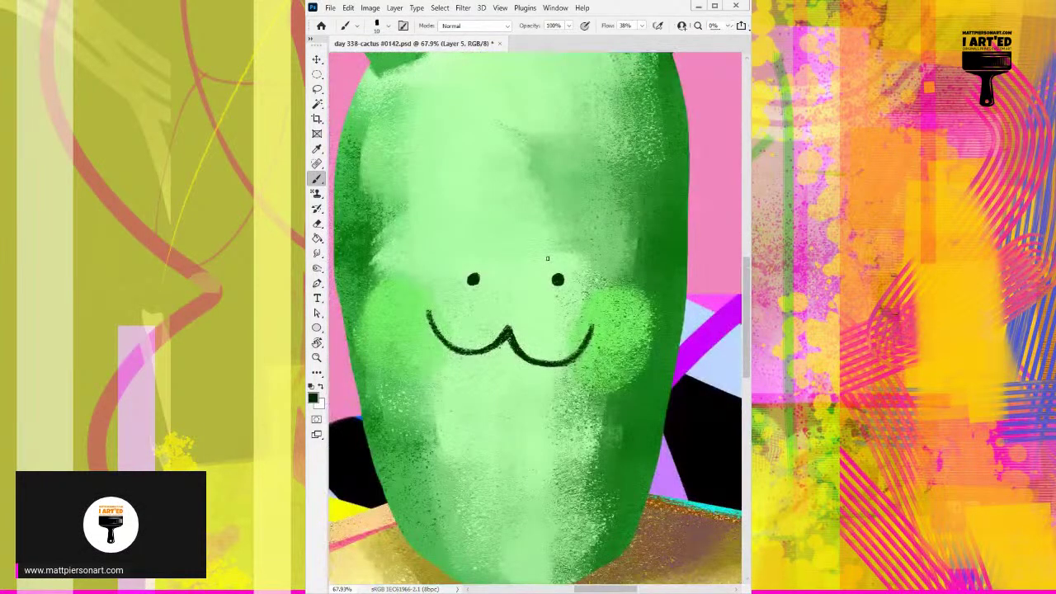
drag(595, 234, 530, 373)
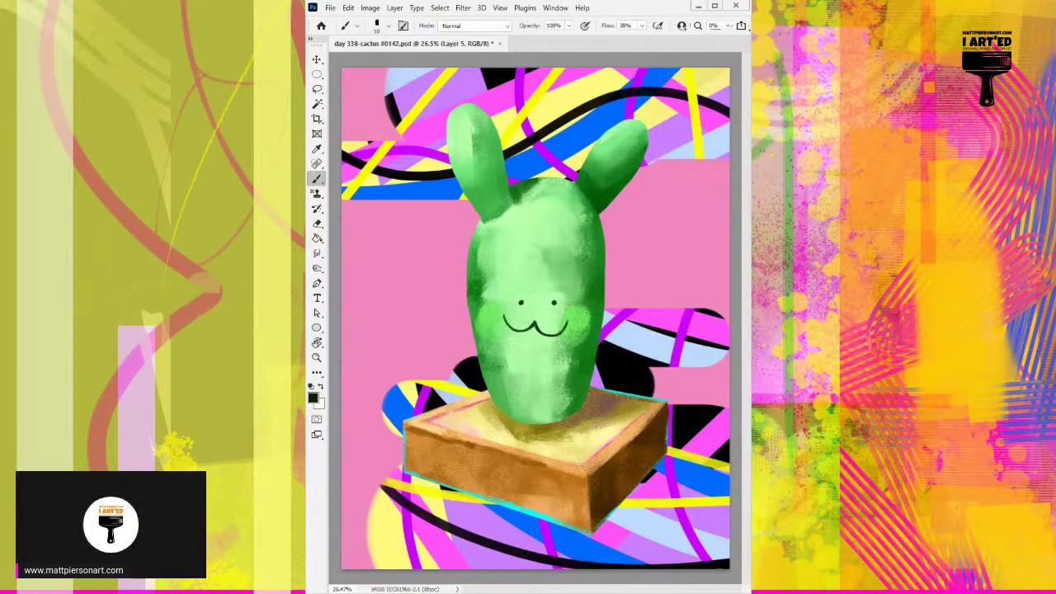
Add a new layer above the face layer and enlarge the brush to 15 px.
key(alt+bracketright)
key(alt+bracketleft)
key(ctrl+shift+alt+n)
key(alt+bracketleft)
key(alt+bracketright)
key(bracketright)
Try out short dark spines around the tip of the left arm and undo the strokes.
drag(459, 108, 482, 96)
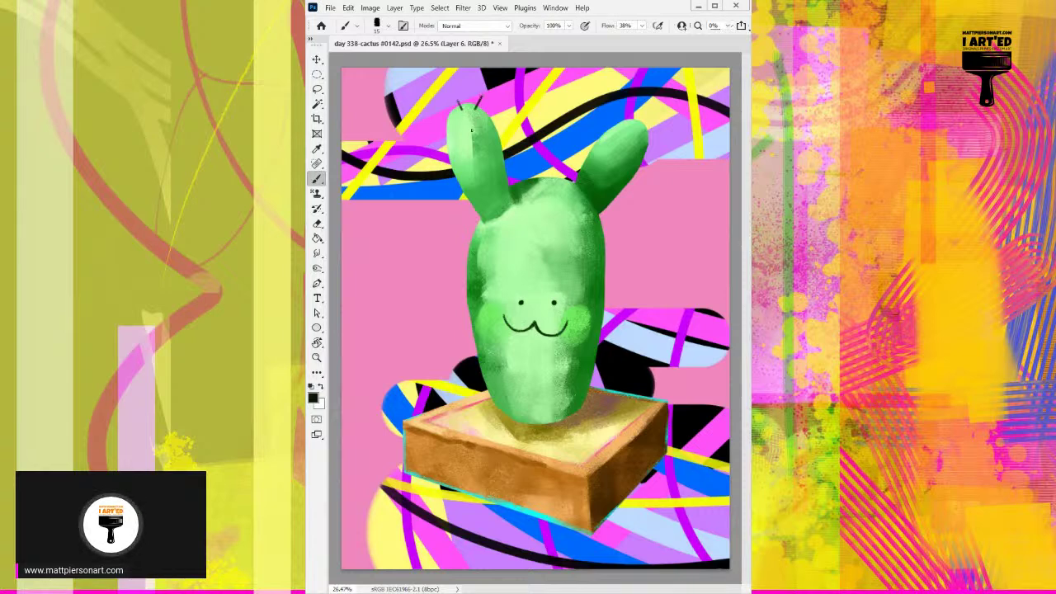
mouse_move(464, 141)
mouse_down()
mouse_move(449, 116)
mouse_move(442, 128)
mouse_move(498, 130)
mouse_move(499, 117)
mouse_up()
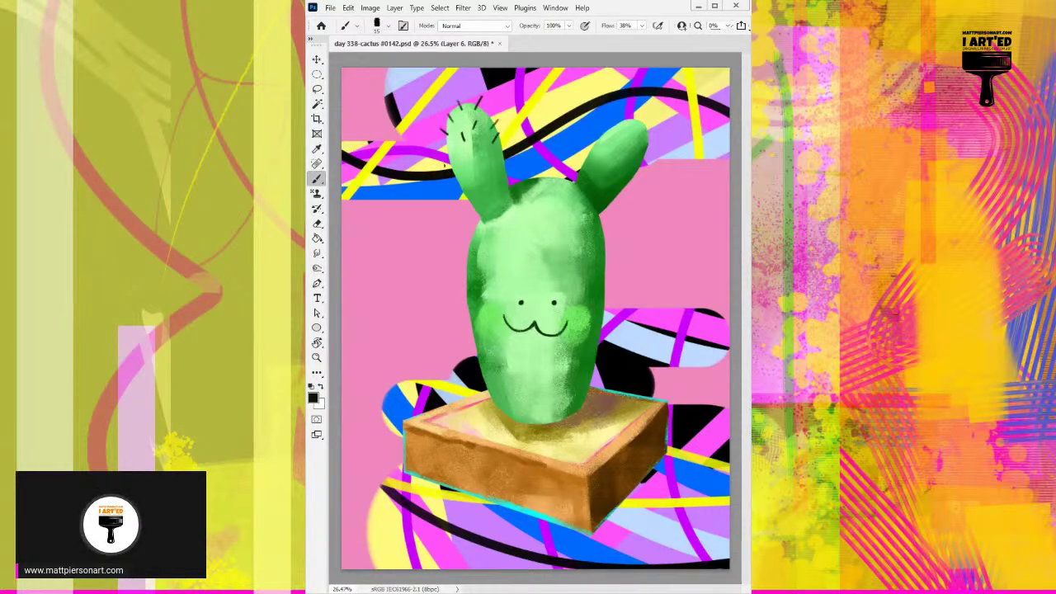
key(ctrl+z)
key(ctrl+z)
key(ctrl+z)
key(ctrl+z)
key(ctrl+z)
key(ctrl+z)
key(ctrl+z)
key(ctrl+z)
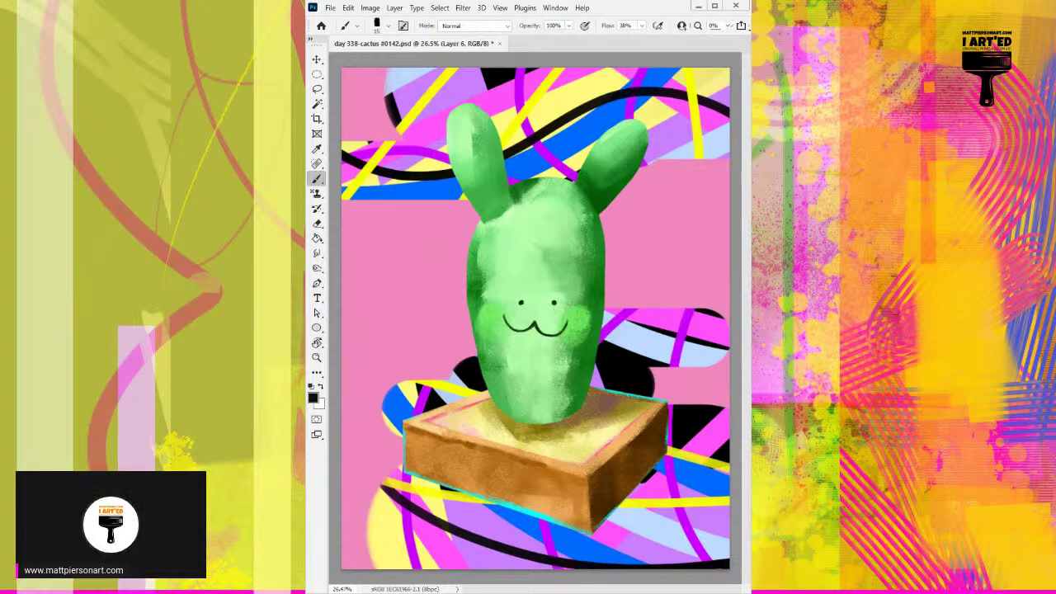
Draw short dark green spines over the left arm on Layer 6, from its tip down to its base.
mouse_move(478, 111)
mouse_down()
mouse_move(483, 101)
mouse_move(461, 99)
mouse_move(451, 123)
mouse_move(480, 138)
mouse_move(500, 123)
mouse_up()
mouse_move(445, 155)
mouse_down()
mouse_move(452, 142)
mouse_move(463, 163)
mouse_move(498, 146)
mouse_move(511, 170)
mouse_move(488, 182)
mouse_move(457, 172)
mouse_move(471, 203)
mouse_move(485, 199)
mouse_up()
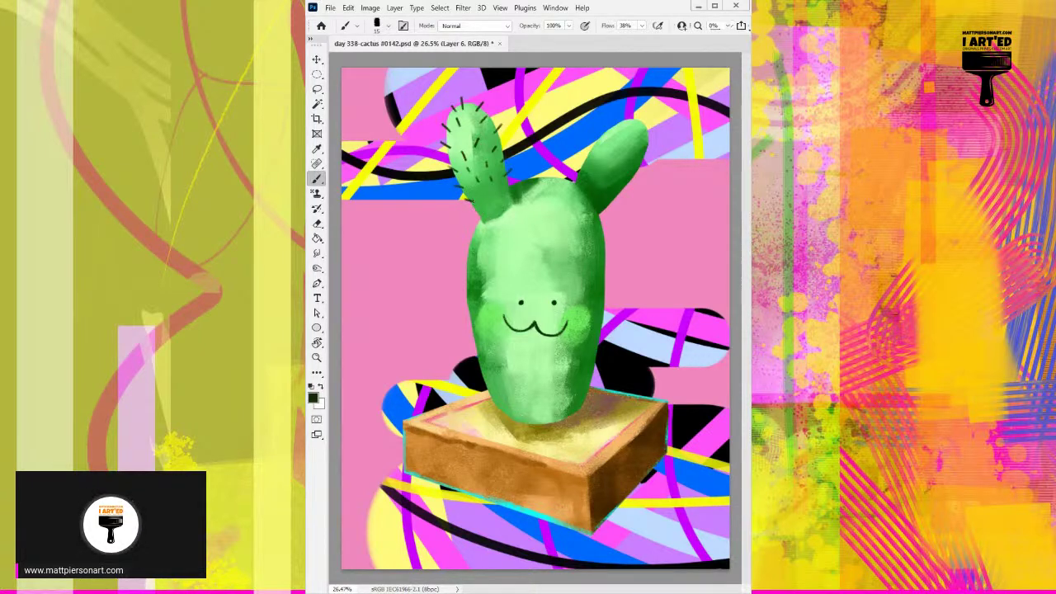
mouse_move(474, 200)
mouse_down()
mouse_move(463, 203)
mouse_move(496, 199)
mouse_move(486, 219)
mouse_up()
Draw short dark green spines along the top of the head and over the right arm, undoing stray marks.
mouse_move(526, 174)
mouse_down()
mouse_move(560, 182)
mouse_move(553, 200)
mouse_up()
mouse_move(596, 142)
mouse_down()
mouse_move(592, 156)
mouse_move(618, 127)
mouse_move(645, 128)
mouse_move(599, 142)
mouse_up()
key(ctrl+z)
key(ctrl+z)
key(ctrl+z)
key(ctrl+z)
key(ctrl+z)
key(ctrl+z)
mouse_move(600, 133)
mouse_down()
mouse_move(595, 147)
mouse_move(619, 139)
mouse_move(612, 133)
mouse_move(653, 130)
mouse_move(646, 158)
mouse_move(618, 146)
mouse_up()
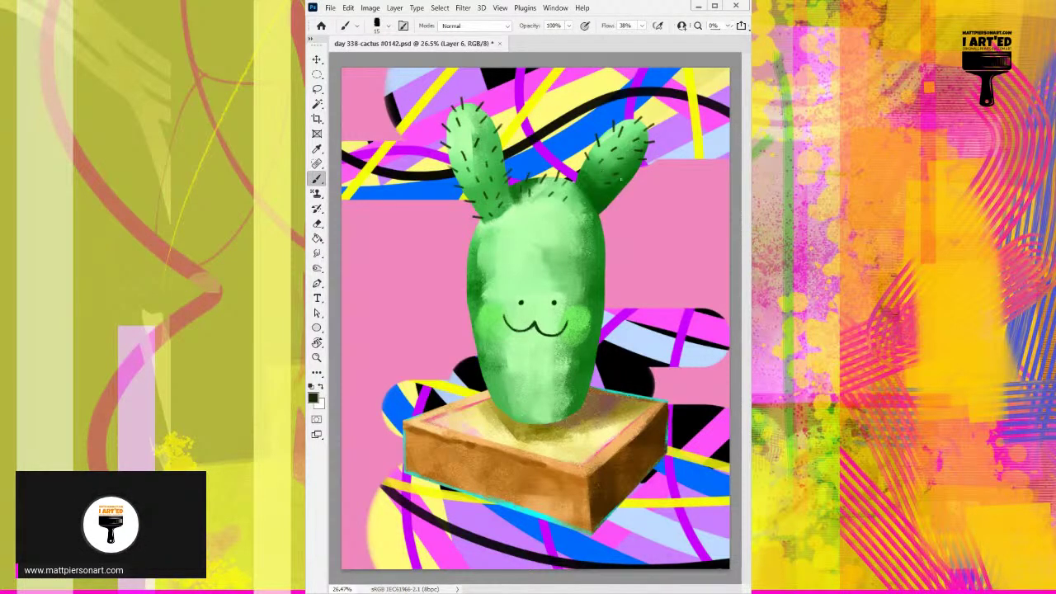
drag(624, 187, 635, 182)
Draw a row of spines across the forehead and out over both shoulders, redoing the first forehead marks.
mouse_move(585, 171)
mouse_down()
mouse_move(576, 210)
mouse_move(593, 191)
mouse_move(593, 208)
mouse_move(552, 223)
mouse_move(552, 213)
mouse_move(517, 213)
mouse_up()
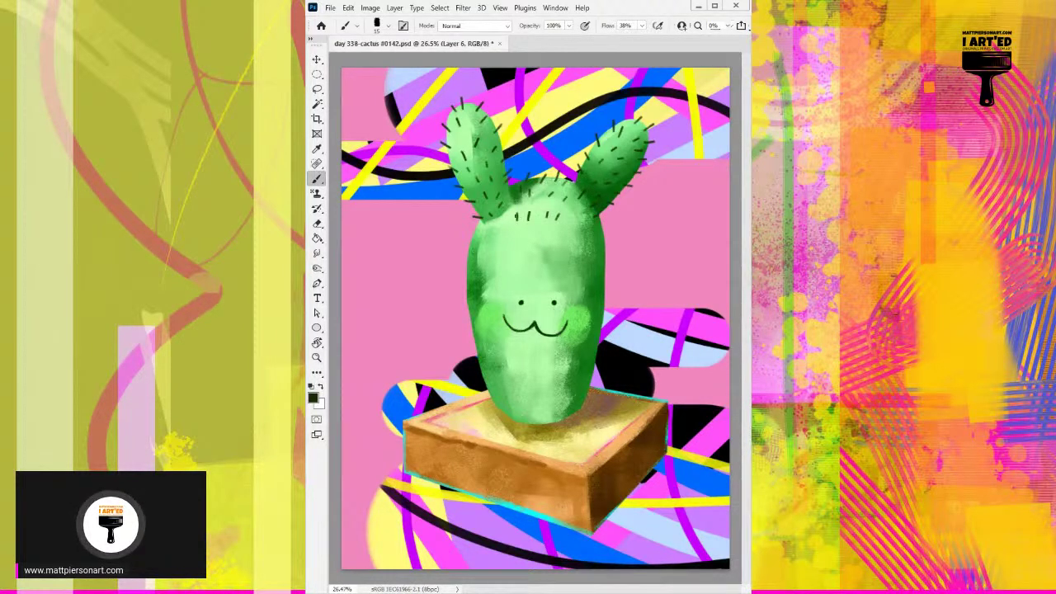
key(ctrl+z)
key(ctrl+z)
key(ctrl+z)
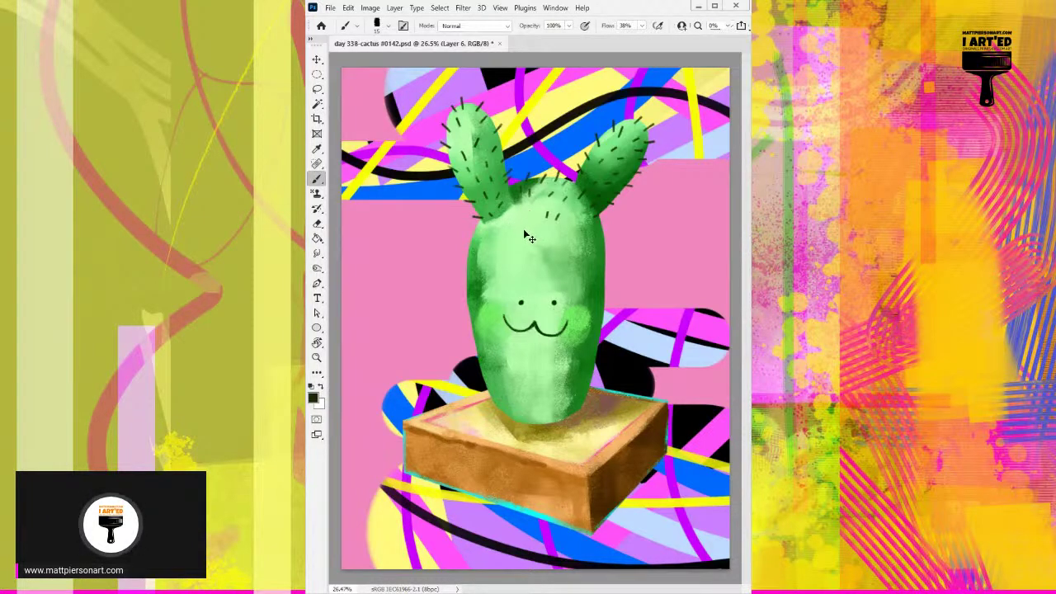
mouse_move(535, 221)
mouse_down()
mouse_move(532, 209)
mouse_move(600, 233)
mouse_move(608, 225)
mouse_move(612, 252)
mouse_up()
mouse_move(502, 224)
mouse_down()
mouse_move(507, 212)
mouse_move(492, 235)
mouse_move(472, 227)
mouse_up()
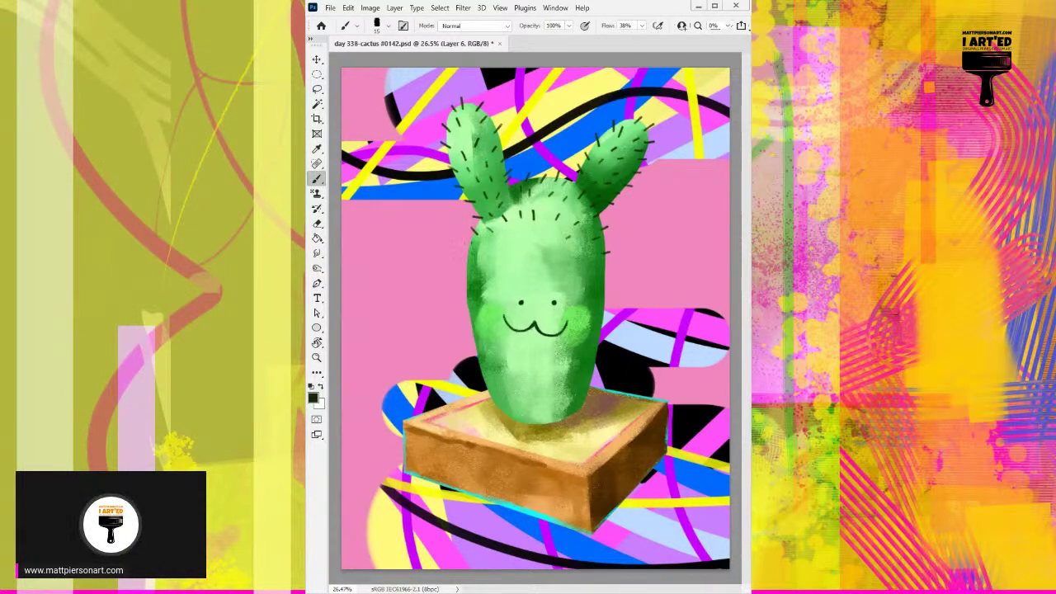
Fill the upper body with scattered dark spines from the forehead down to just above the eyes.
drag(486, 248, 546, 244)
mouse_move(559, 266)
mouse_down()
mouse_move(553, 278)
mouse_move(551, 266)
mouse_move(510, 265)
mouse_up()
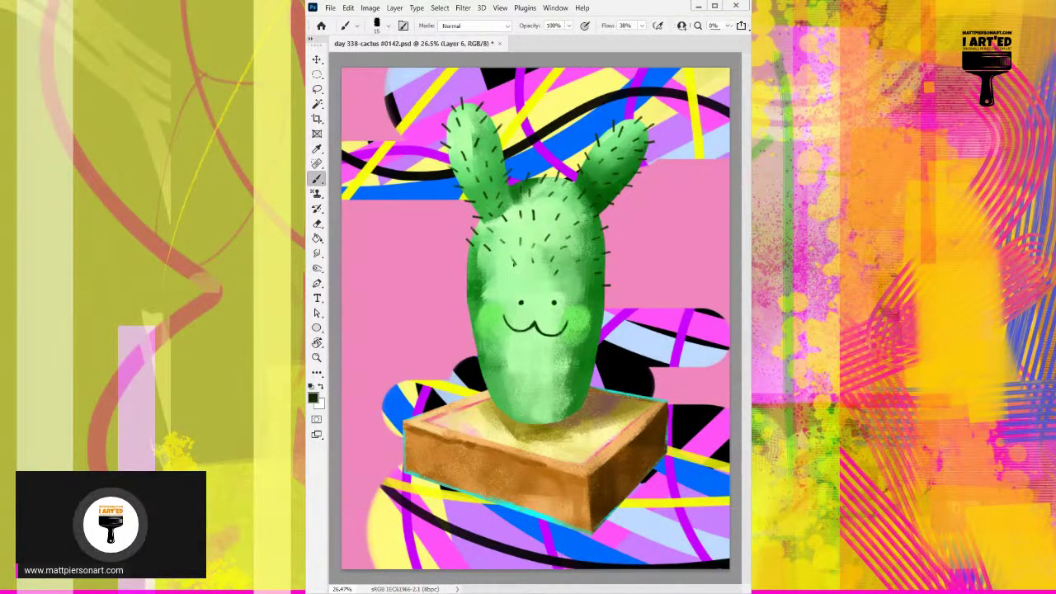
mouse_move(495, 262)
mouse_down()
mouse_move(465, 257)
mouse_move(468, 286)
mouse_up()
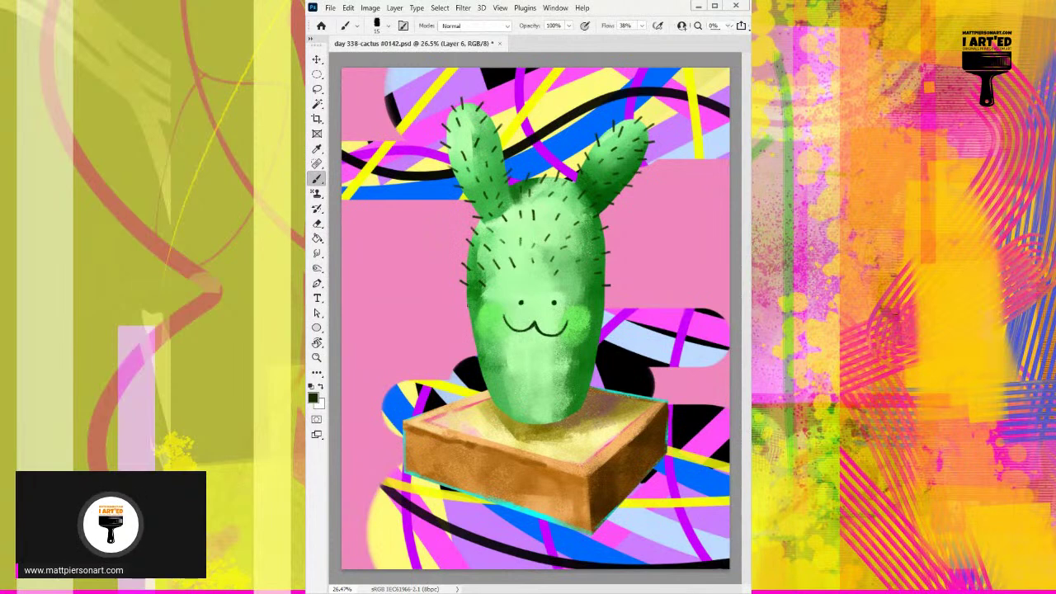
drag(507, 282, 513, 288)
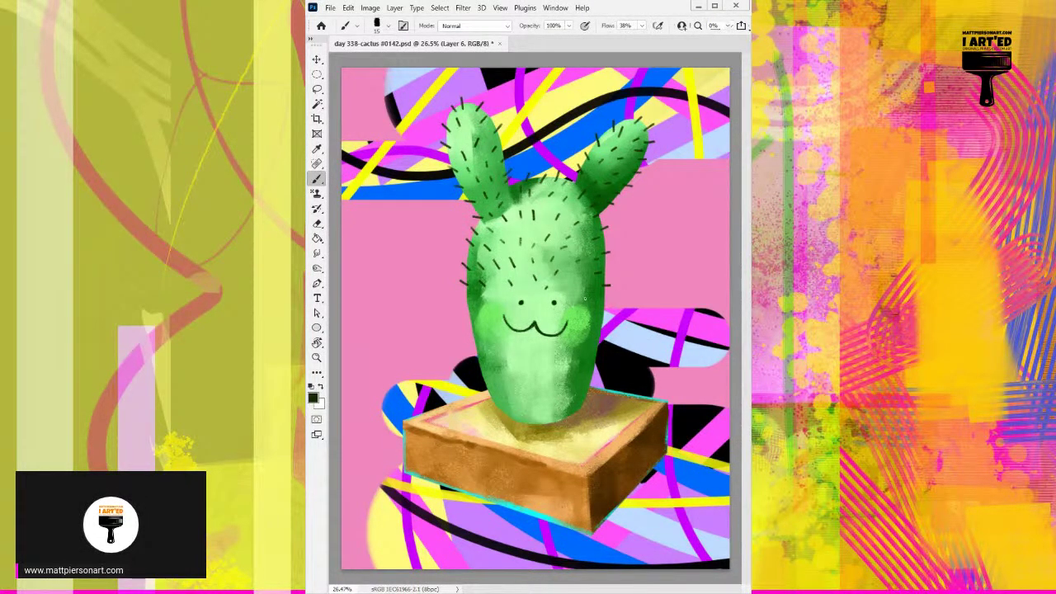
Draw spines along both sides of the body beside the cheeks and below the smile down to the base.
drag(598, 304, 606, 310)
drag(463, 308, 482, 314)
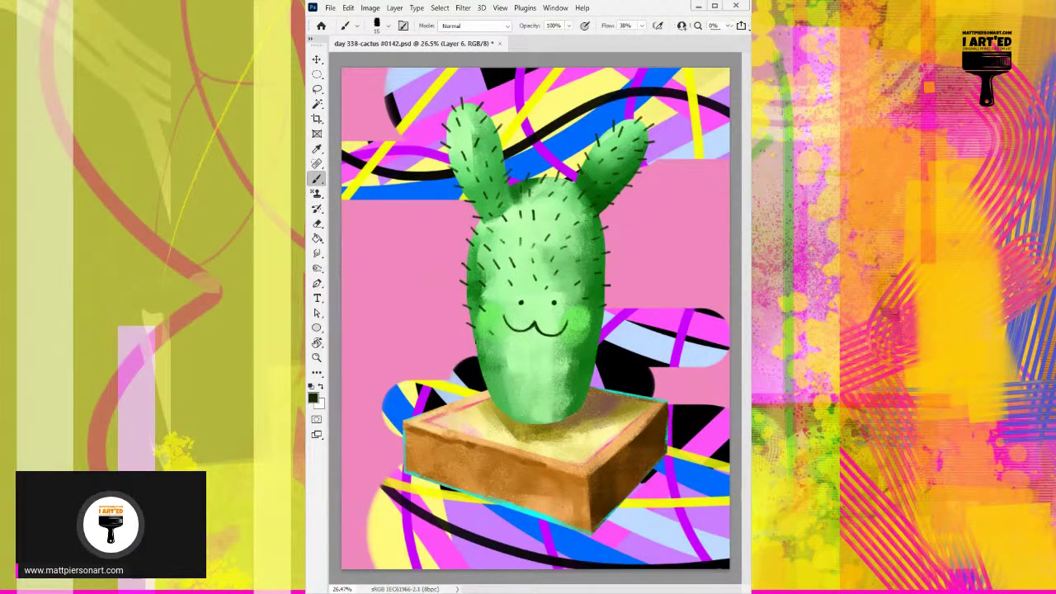
mouse_move(472, 339)
mouse_down()
mouse_move(502, 354)
mouse_move(568, 355)
mouse_up()
drag(476, 359, 484, 362)
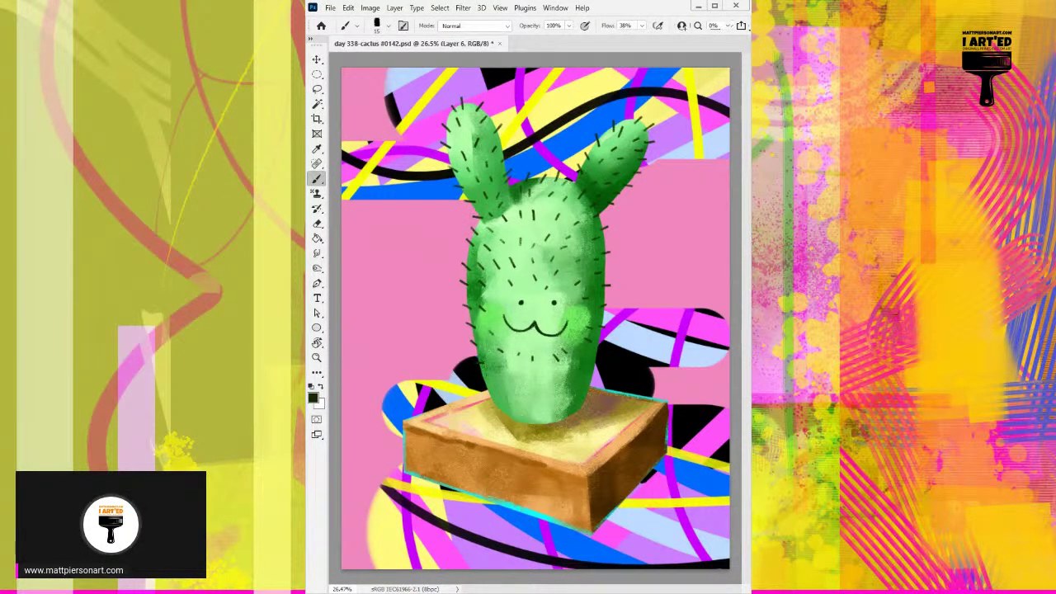
drag(530, 377, 571, 377)
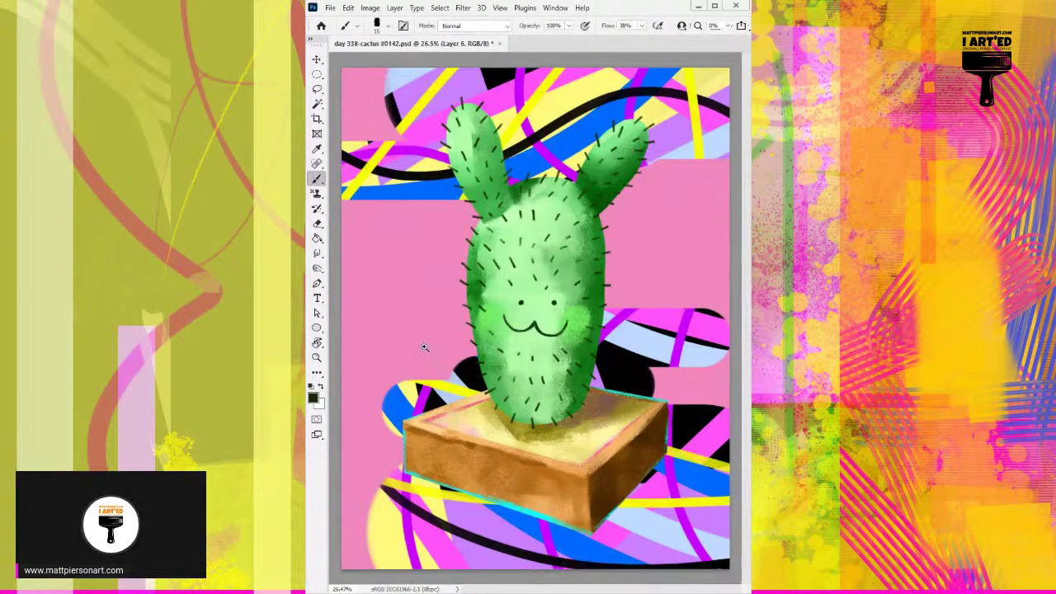
ctrl+click(452, 335)
drag(452, 335, 485, 311)
drag(558, 283, 506, 292)
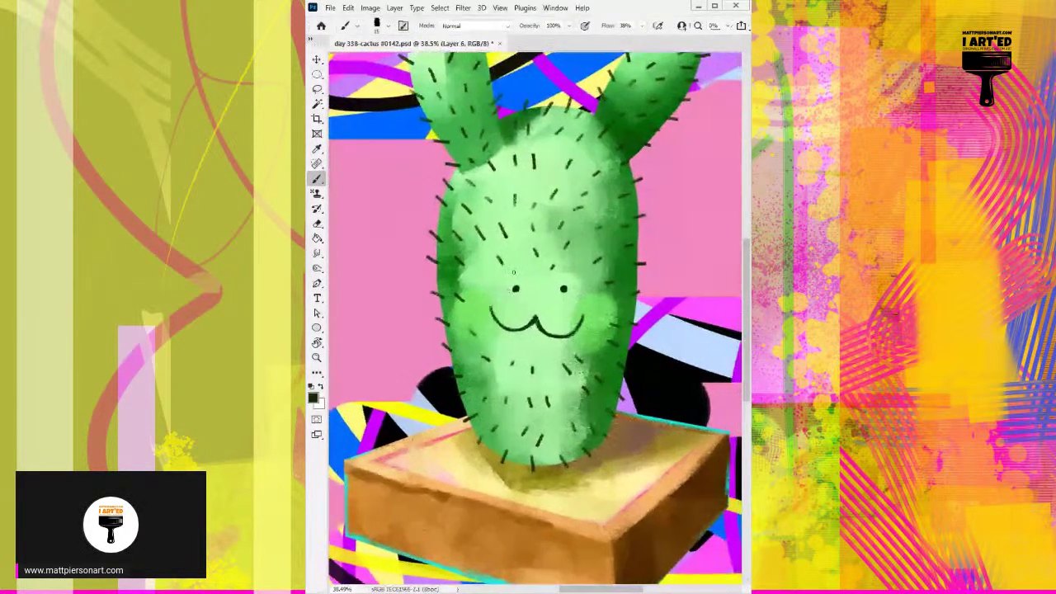
drag(582, 311, 605, 308)
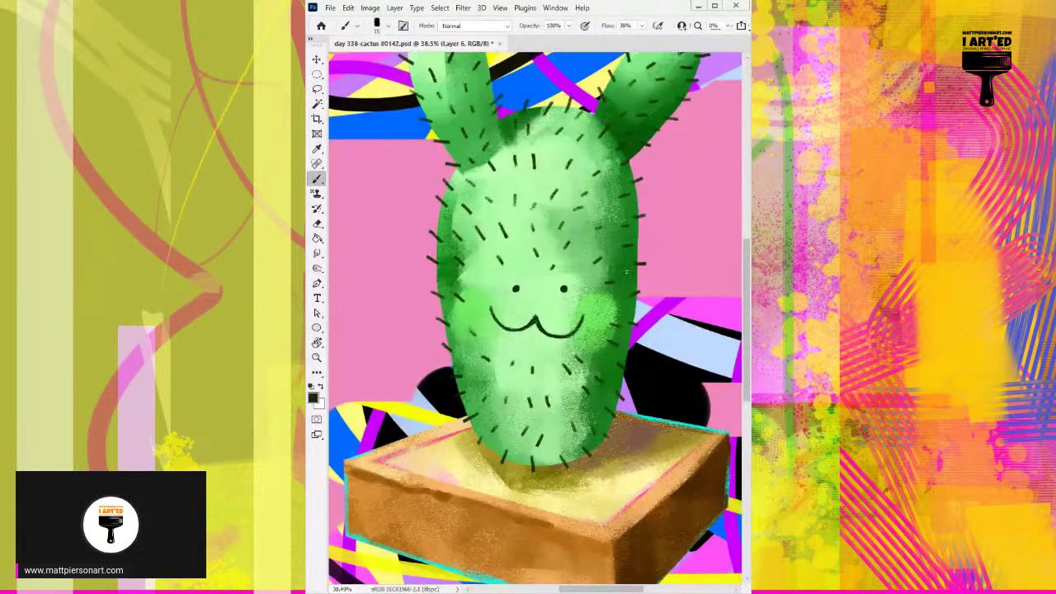
ctrl+alt+click(625, 268)
ctrl+alt+click(625, 267)
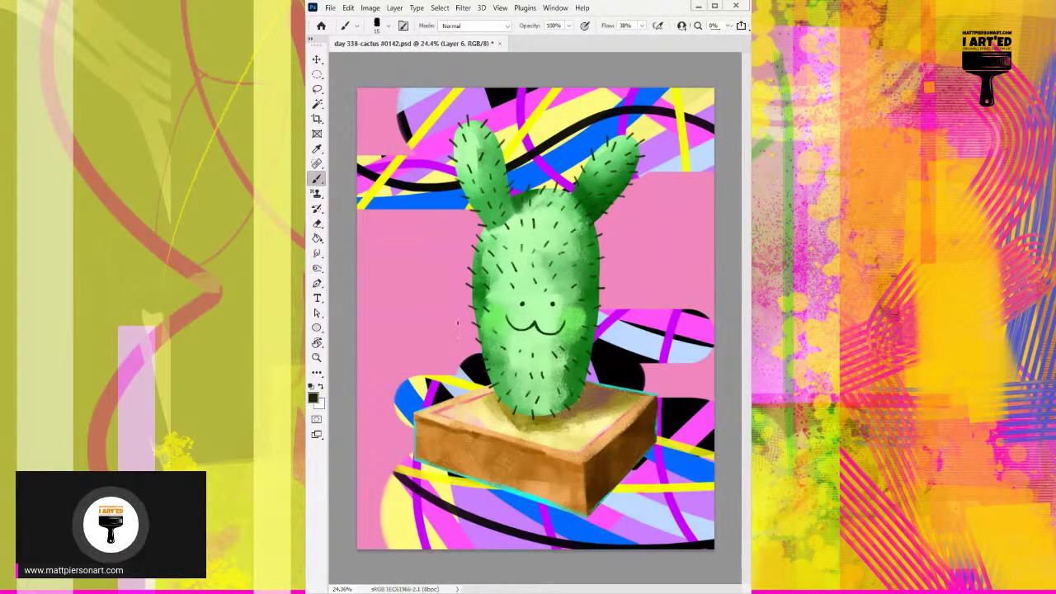
Switch to the signature layer and set up a small brush in lime green for signing at the bottom edge.
key(alt+bracketright)
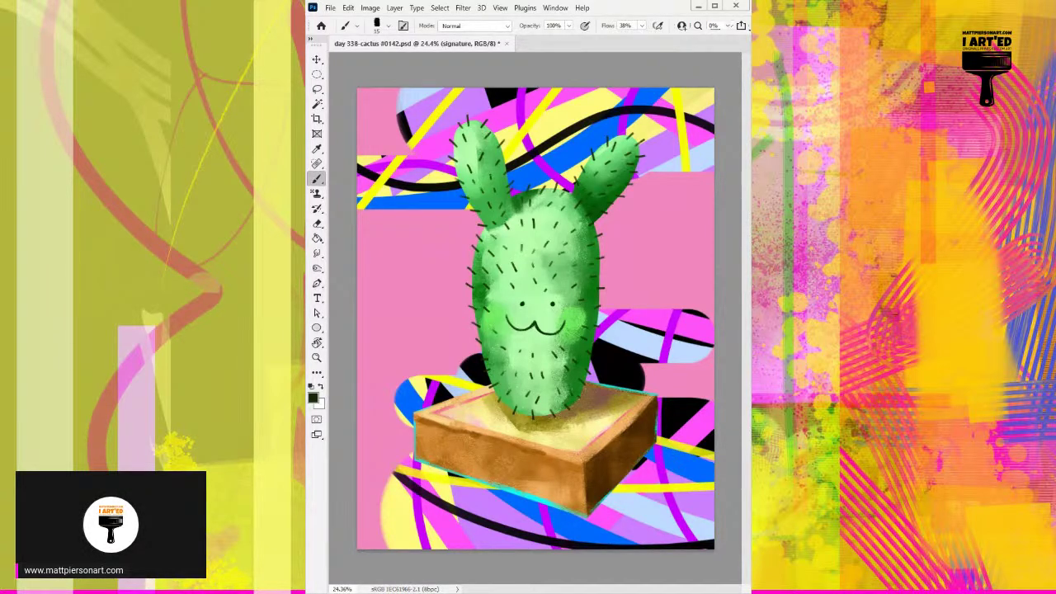
key(bracketright)
drag(521, 471, 586, 287)
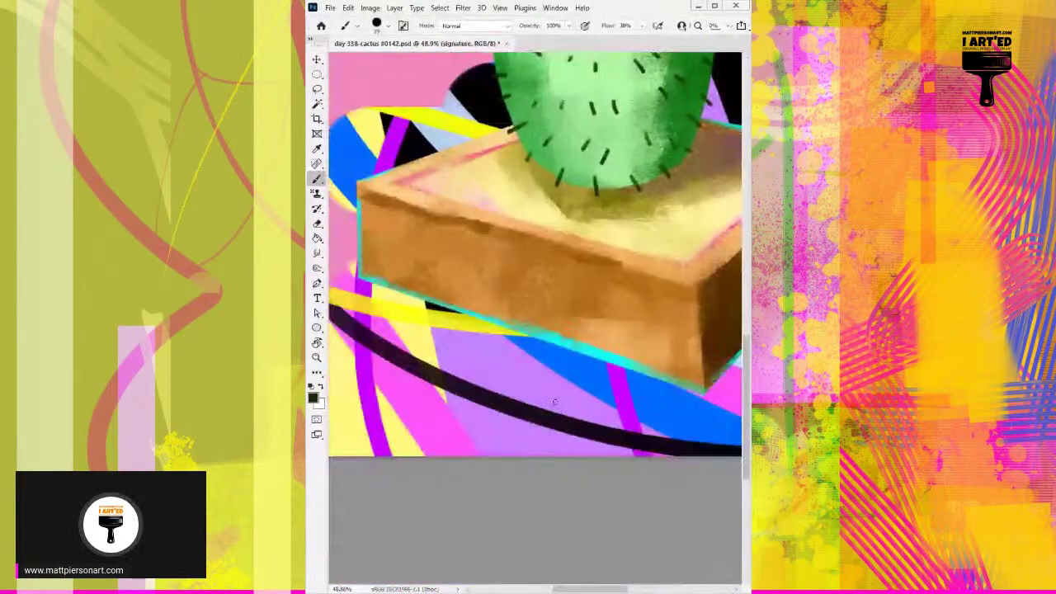
alt+click(513, 439)
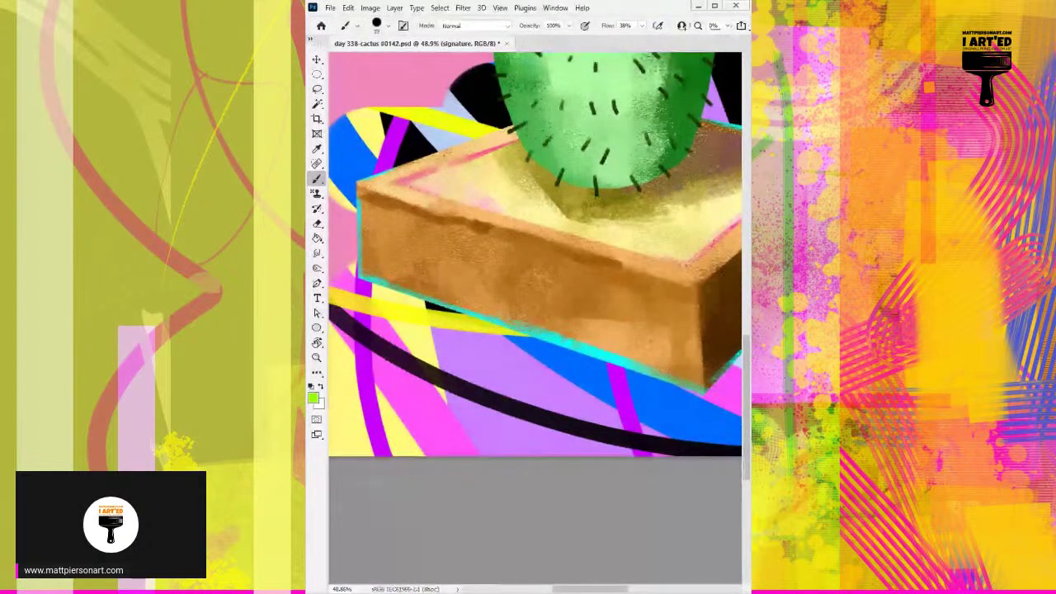
scroll(505, 462, up, 5)
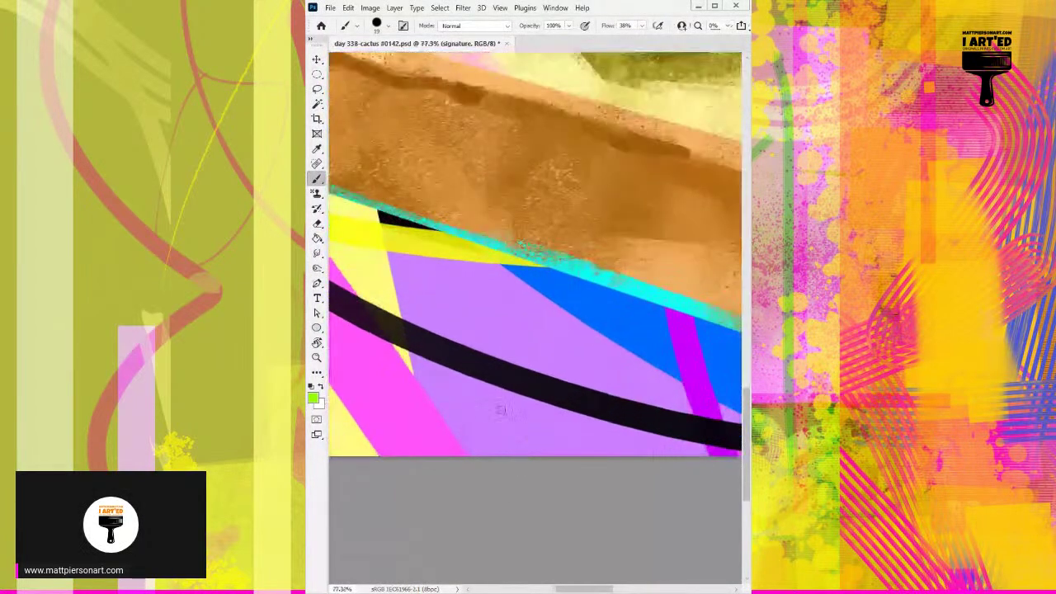
key(bracketleft)
key(bracketleft)
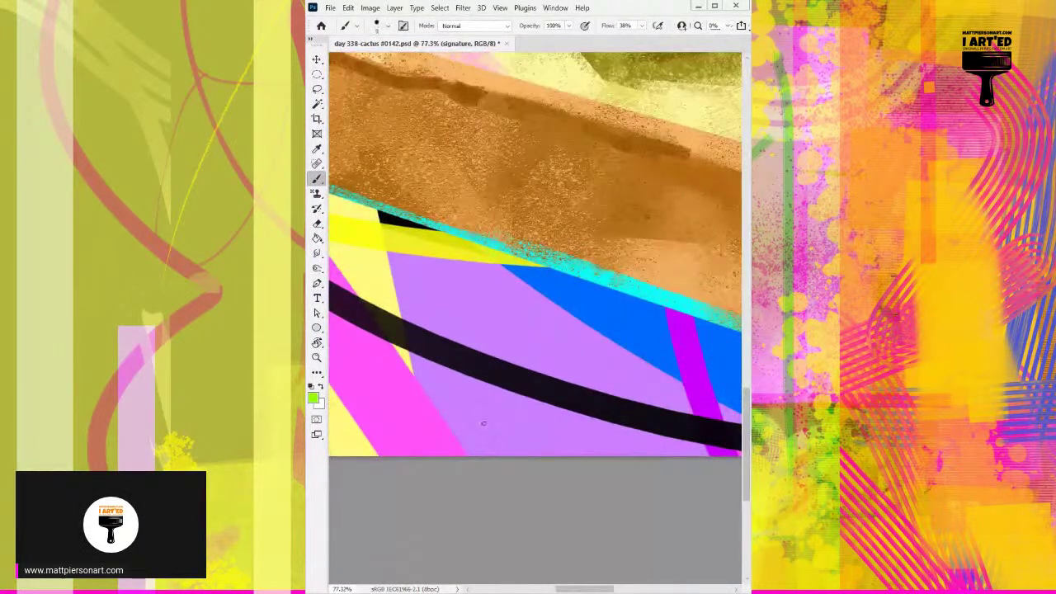
Handwrite "MP22 - #0142 - Day" in lime green along the bottom edge of the artwork, undoing faulty strokes.
mouse_move(477, 418)
mouse_down()
mouse_move(477, 441)
mouse_move(488, 416)
mouse_move(524, 441)
mouse_move(553, 423)
mouse_move(563, 440)
mouse_move(601, 428)
mouse_move(469, 407)
mouse_up()
key(ctrl+z)
key(ctrl+z)
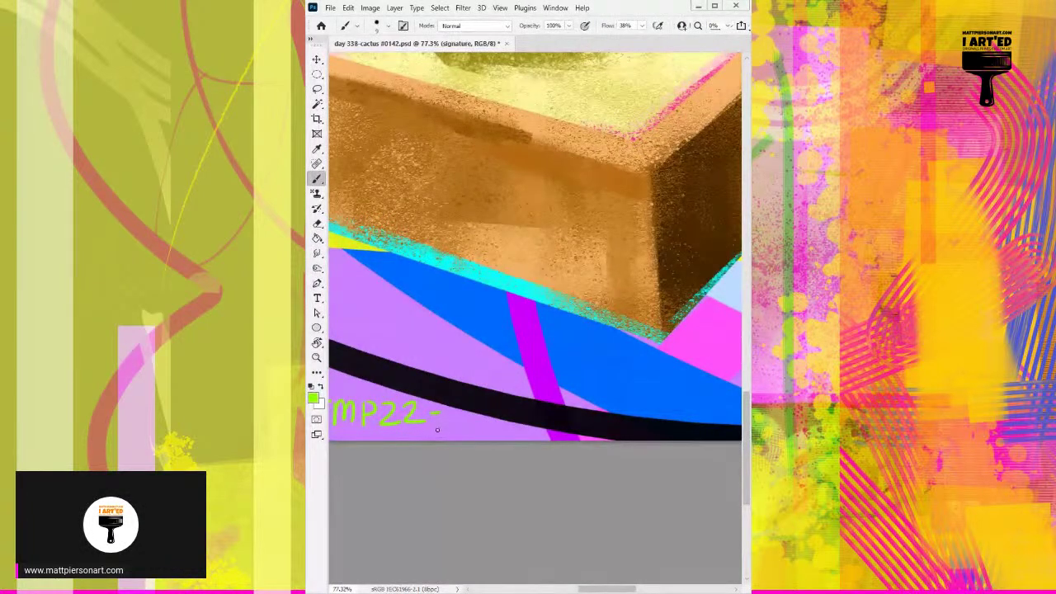
mouse_move(459, 394)
mouse_down()
mouse_move(459, 422)
mouse_move(471, 421)
mouse_move(477, 402)
mouse_move(500, 417)
mouse_move(485, 420)
mouse_move(491, 397)
mouse_move(506, 421)
mouse_move(579, 410)
mouse_move(594, 422)
mouse_move(640, 428)
mouse_move(634, 419)
mouse_up()
key(ctrl+z)
scroll(507, 421, up, 1)
key(ctrl+z)
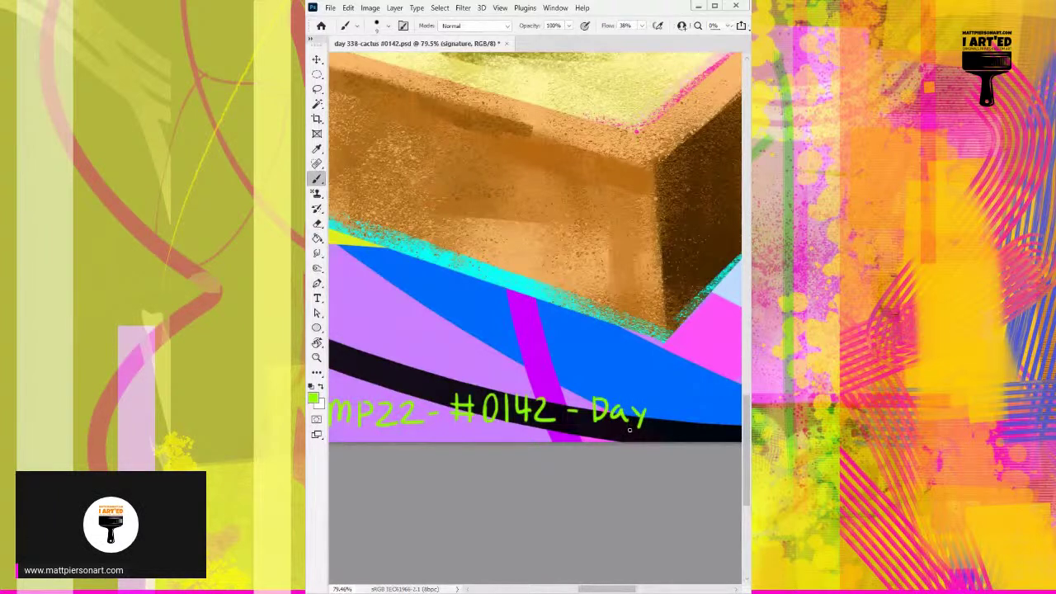
Complete the handwritten signature with the day number "338", correcting faulty strokes.
key(ctrl+z)
key(ctrl+z)
mouse_move(643, 416)
mouse_down()
mouse_move(634, 424)
mouse_move(609, 395)
mouse_move(600, 410)
mouse_move(630, 407)
mouse_move(618, 412)
mouse_move(629, 393)
mouse_move(619, 411)
mouse_move(646, 390)
mouse_up()
key(ctrl+z)
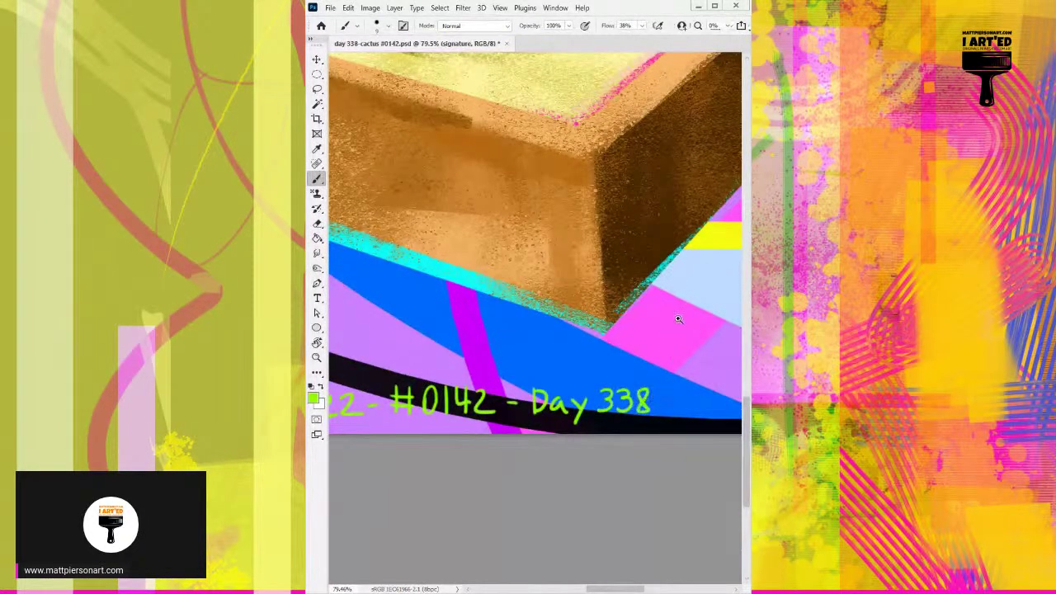
scroll(679, 319, down, 5)
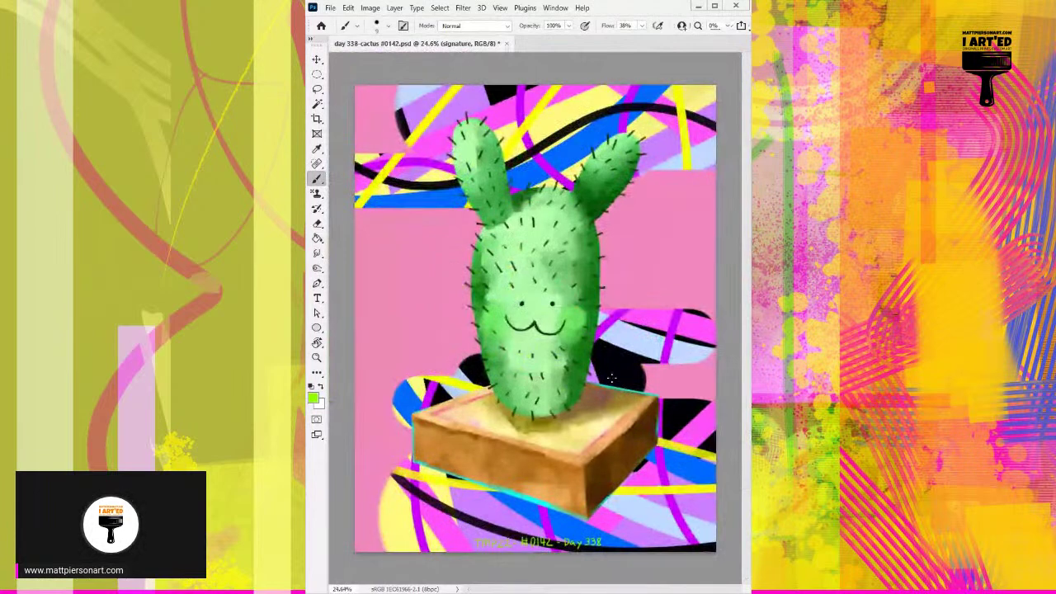